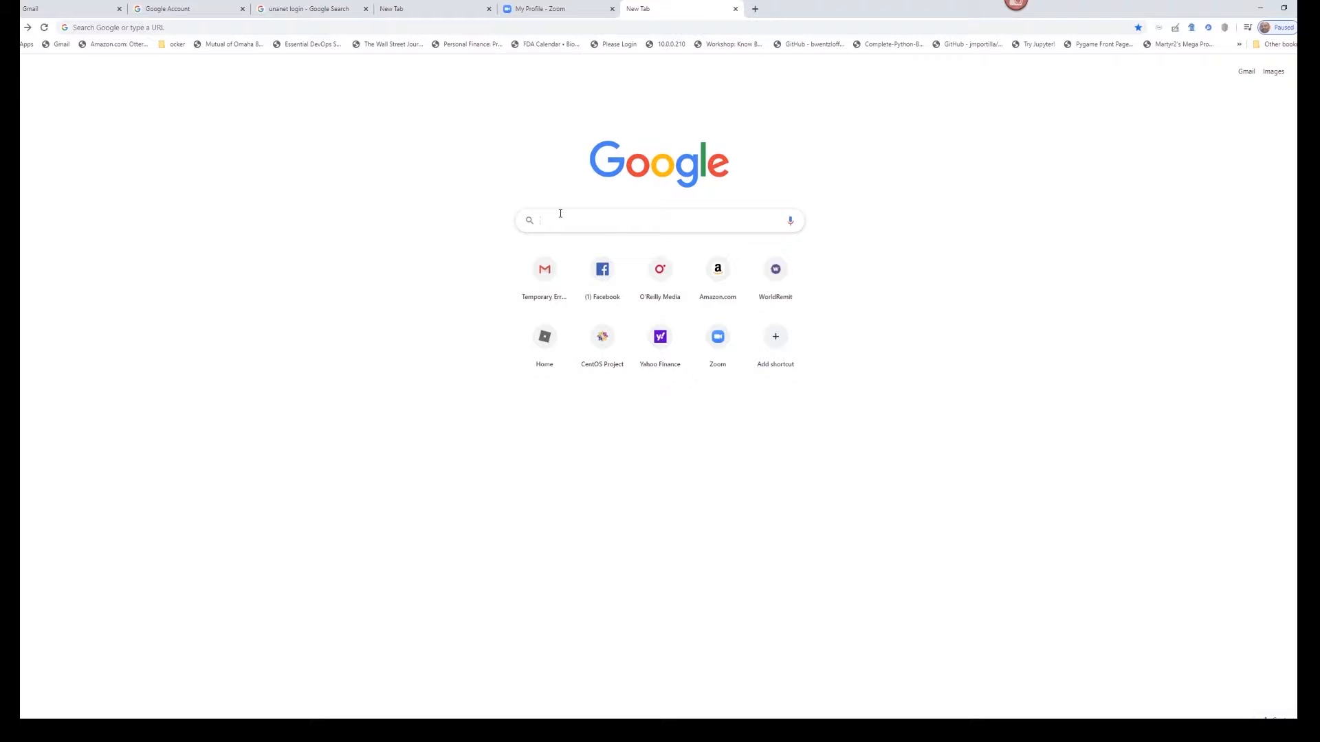
- Type the Google search query 'centos 8 prerequisites'
type("centos")
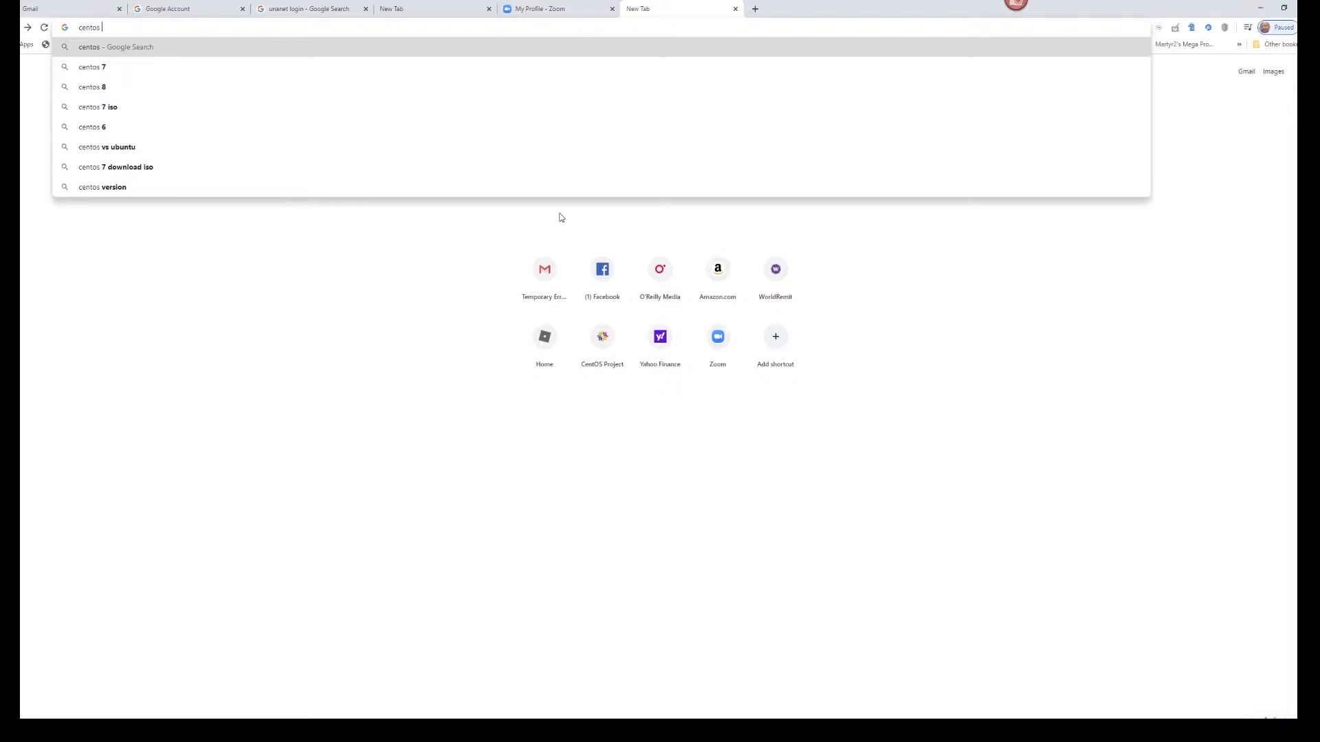
key("BackSpace")
type("8 pre")
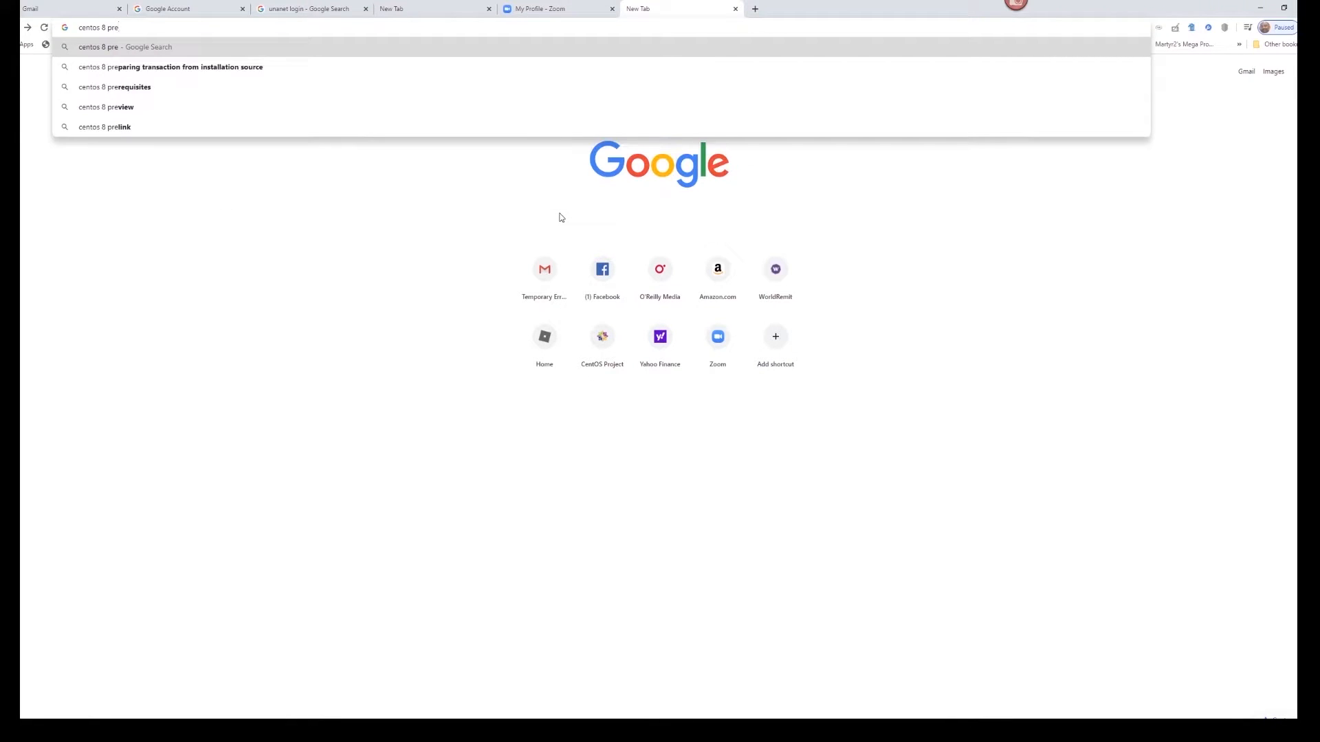
type("re")
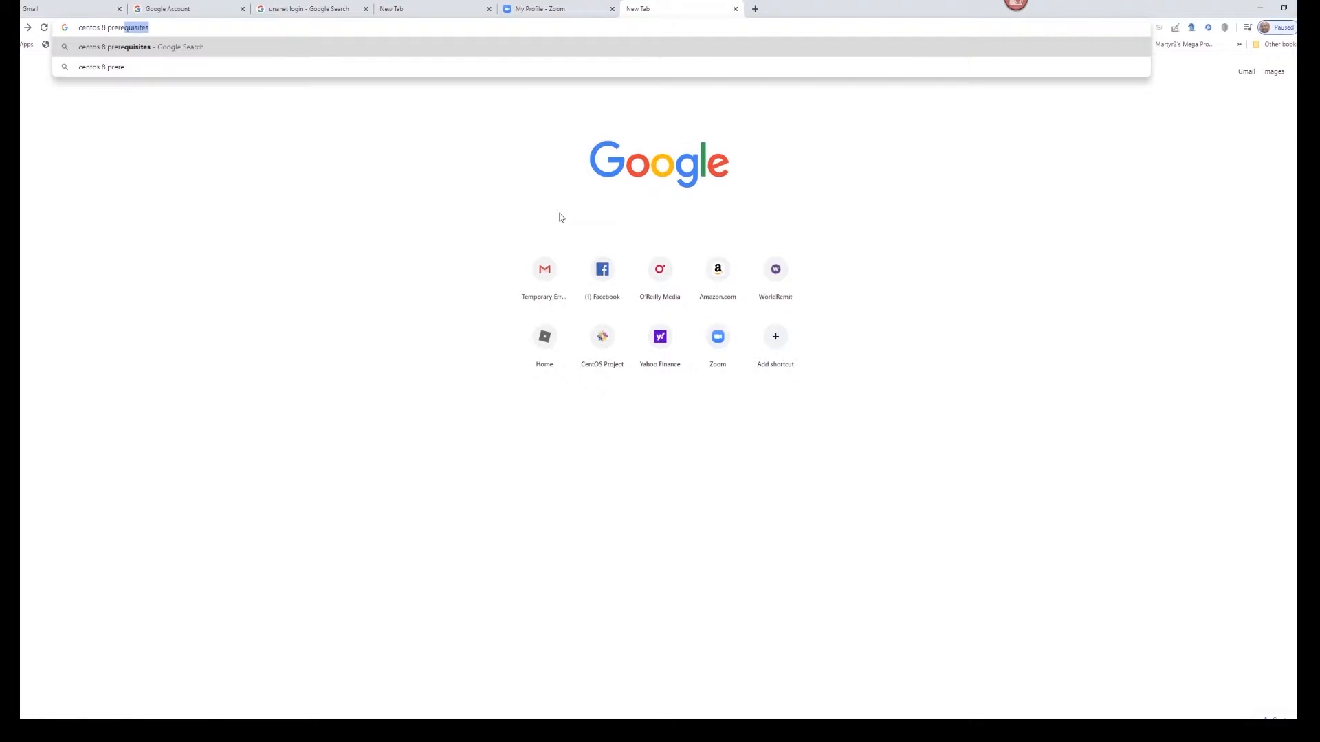
type("quisites")
- Run the 'centos 8 prerequisites' search and open the CentOS Wiki About/Product result
key("Return")
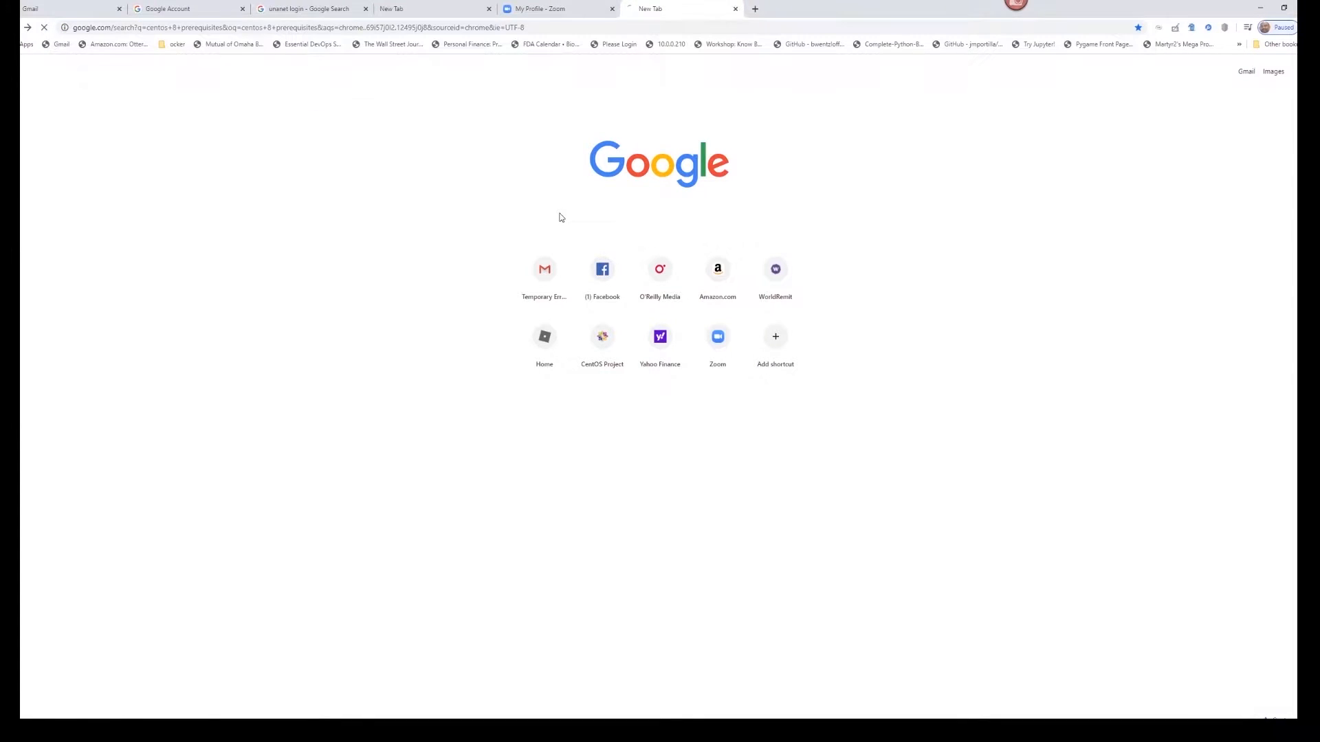
scroll(480, 423, "down", 10)
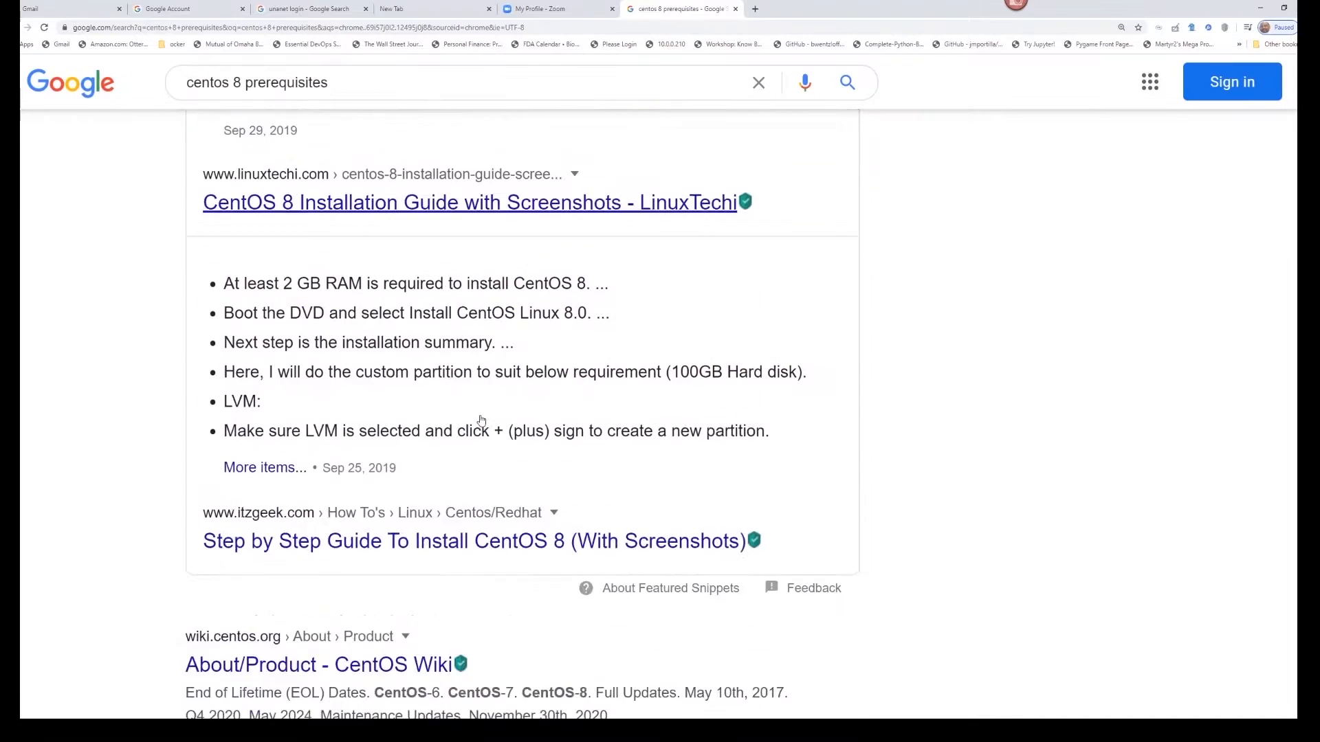
scroll(480, 421, "down", 1)
scroll(480, 421, "down", 2)
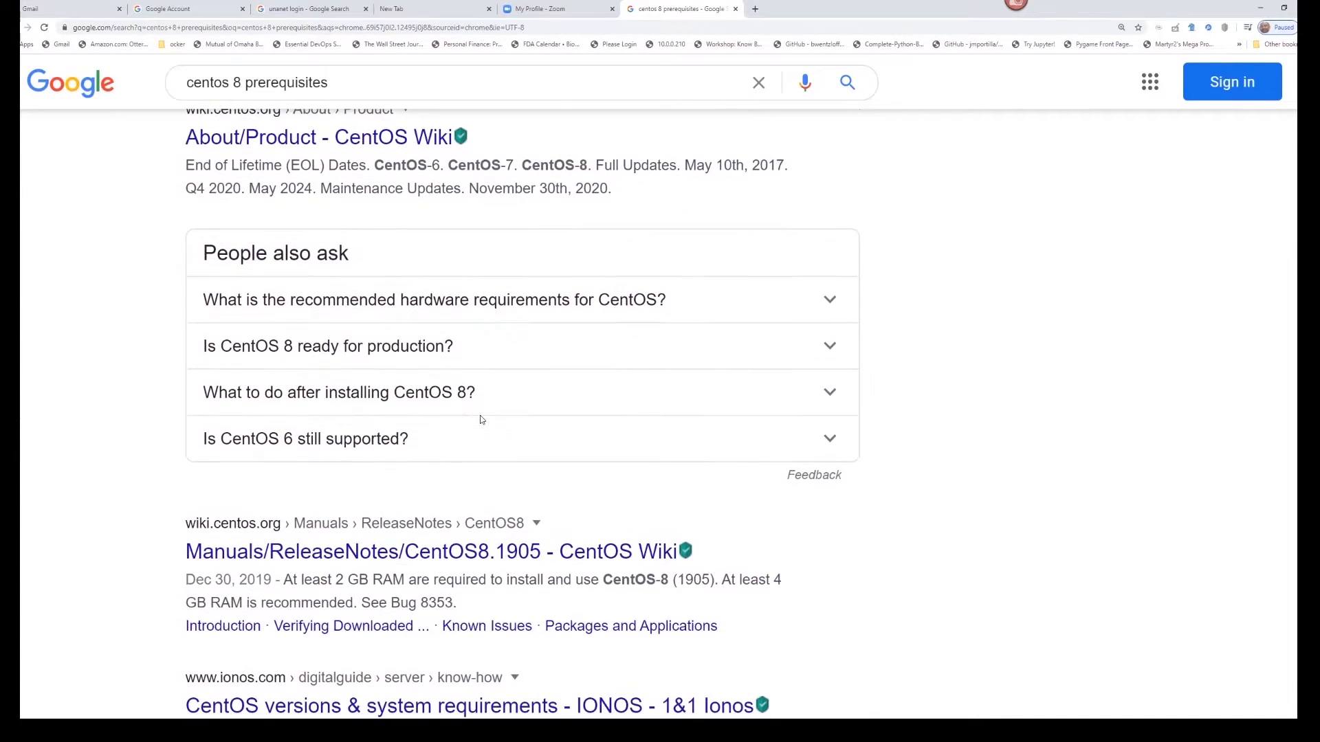
left_click(355, 144)
- Highlight CentOS 8's 1.5GB memory and 10GB/20GB disk minimums, then open a new tab
scroll(561, 348, "down", 7)
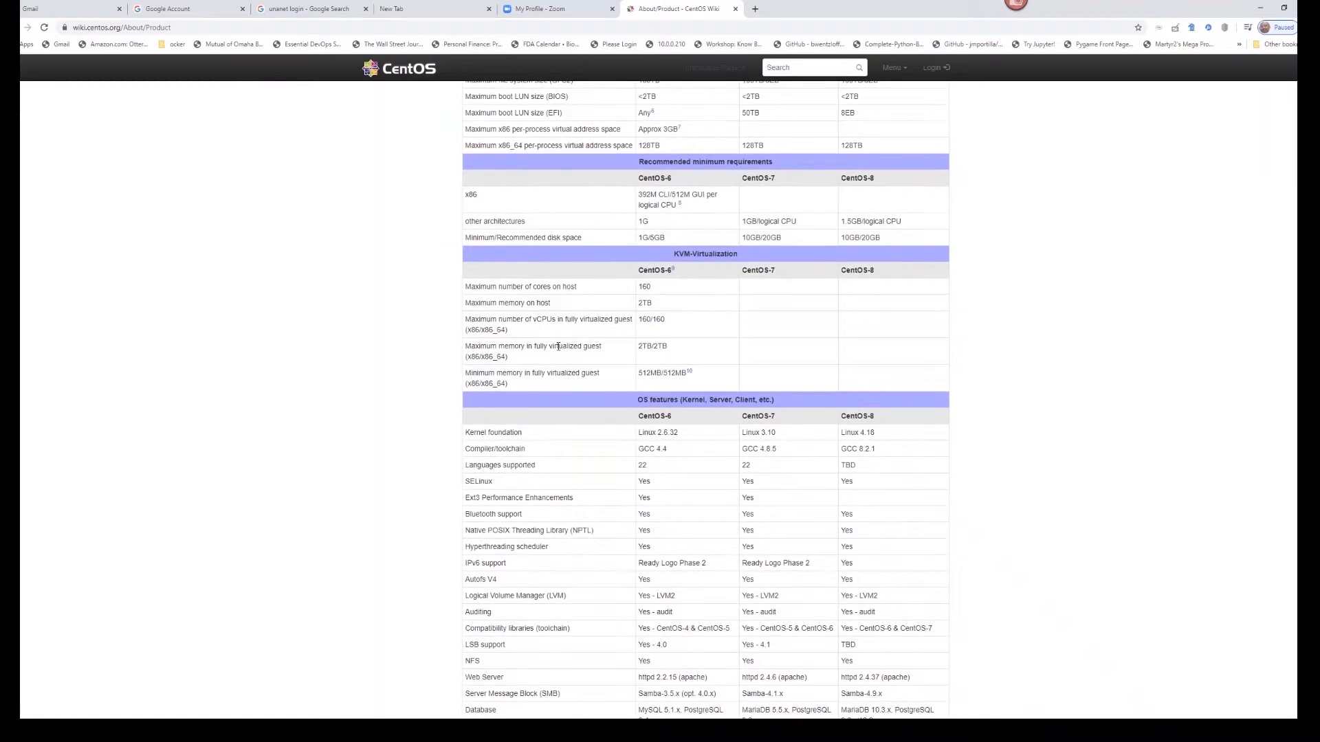
scroll(564, 344, "up", 2)
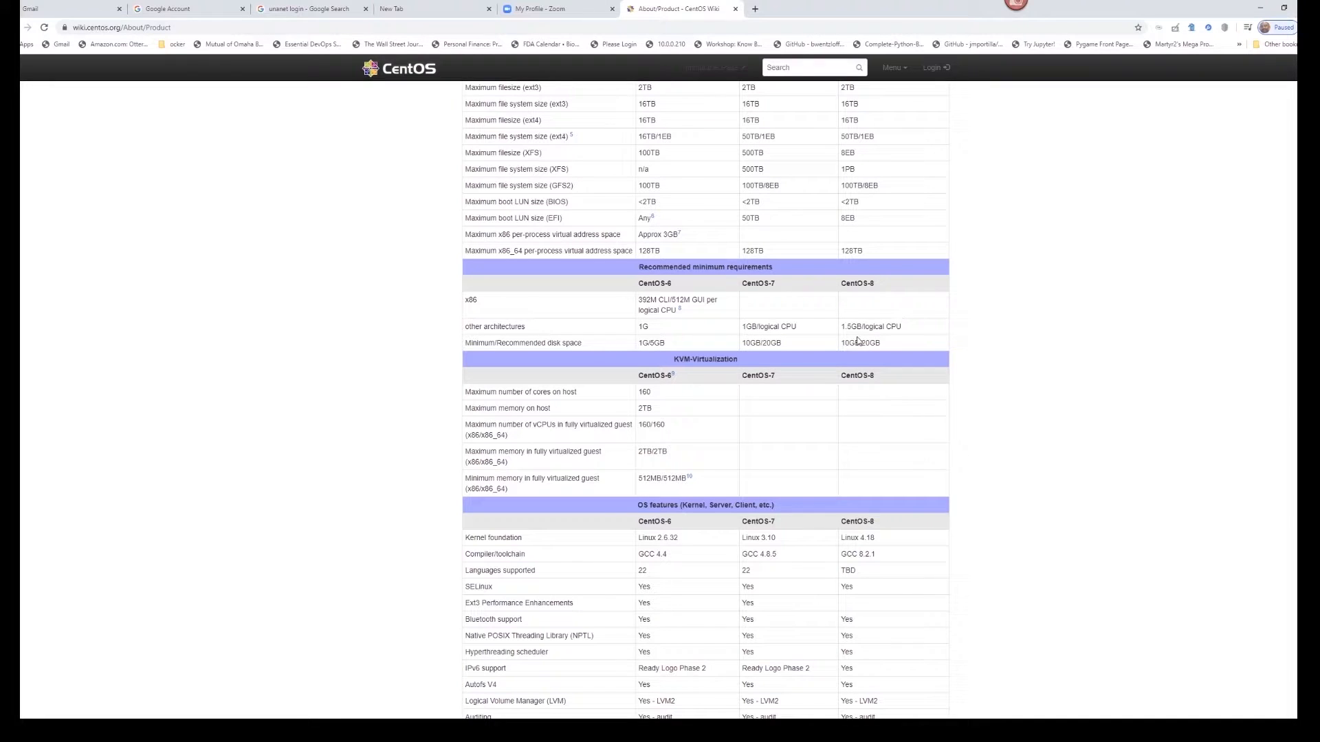
left_click_drag(842, 328, 864, 328)
left_click_drag(880, 343, 837, 349)
left_click(755, 9)
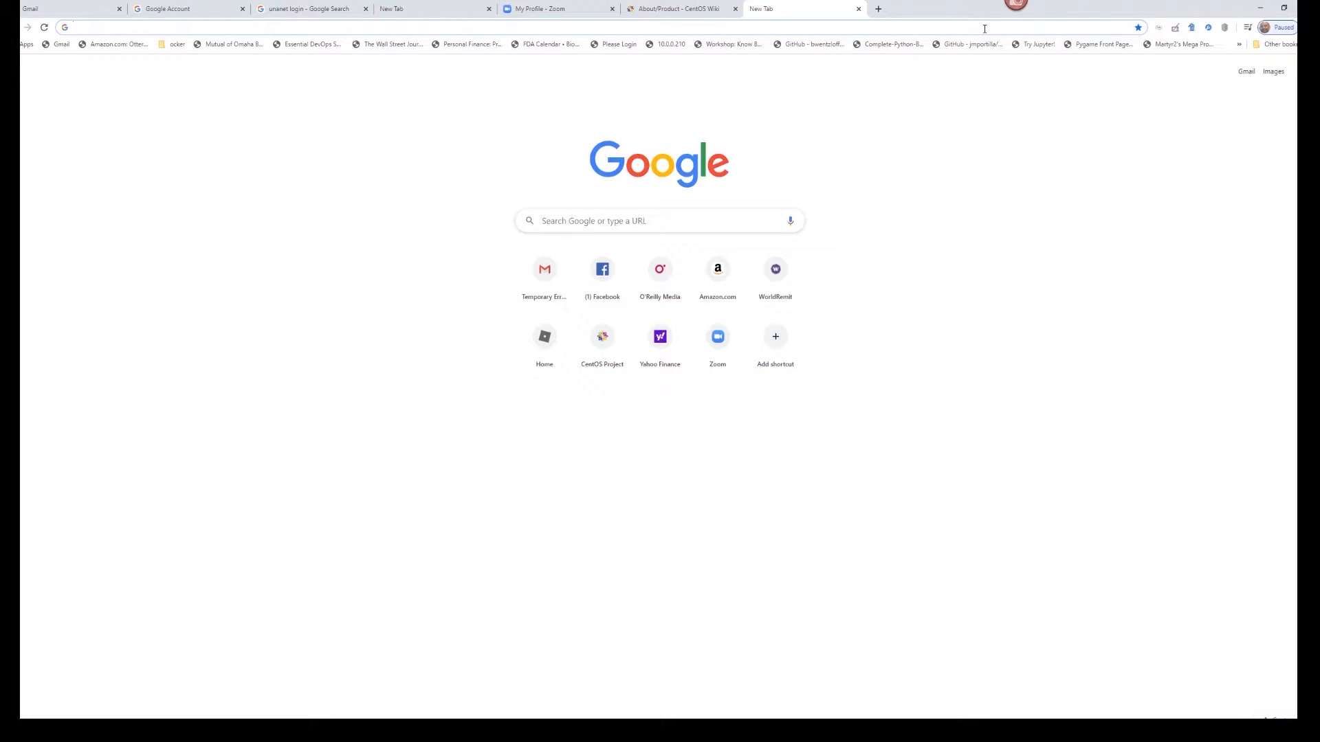
- Reach the CentOS 8.1.1911 DVD ISO mirror list on centos.org, then switch to VirtualBox Manager
type("centos.org")
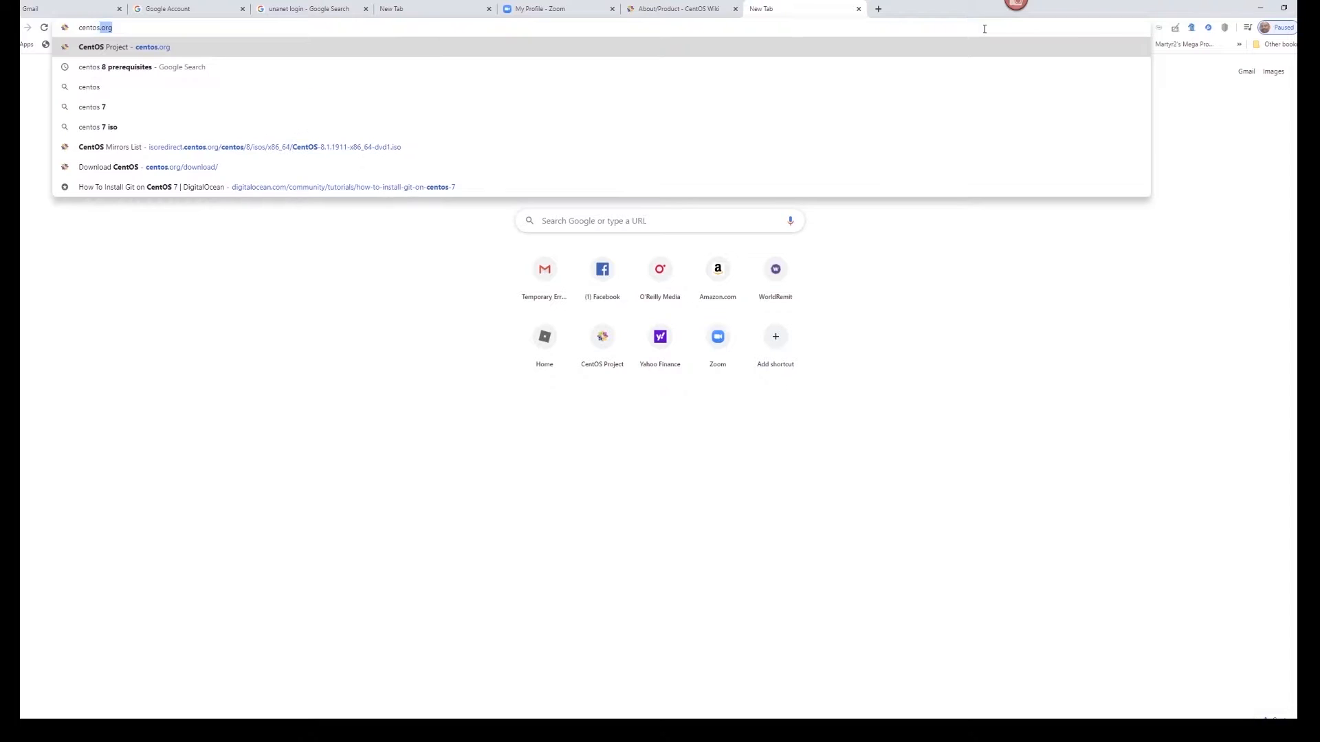
key("Return")
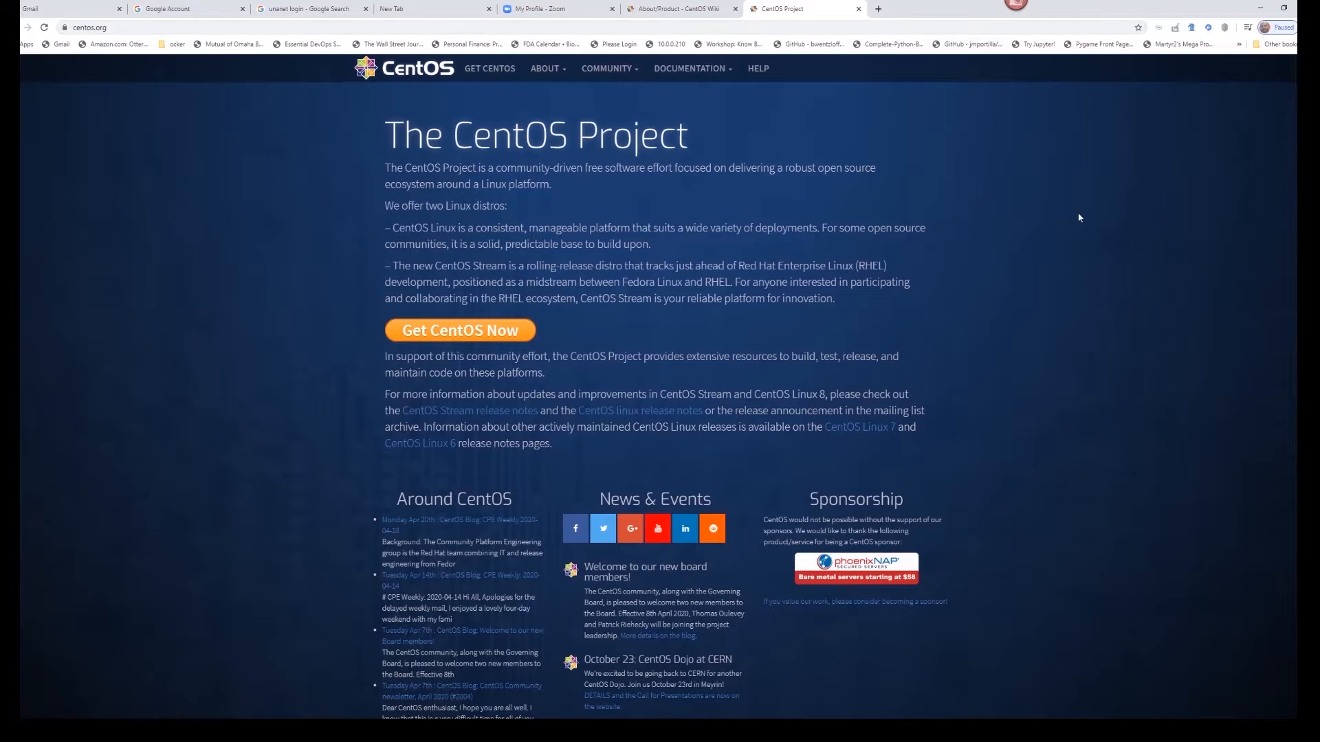
left_click(472, 331)
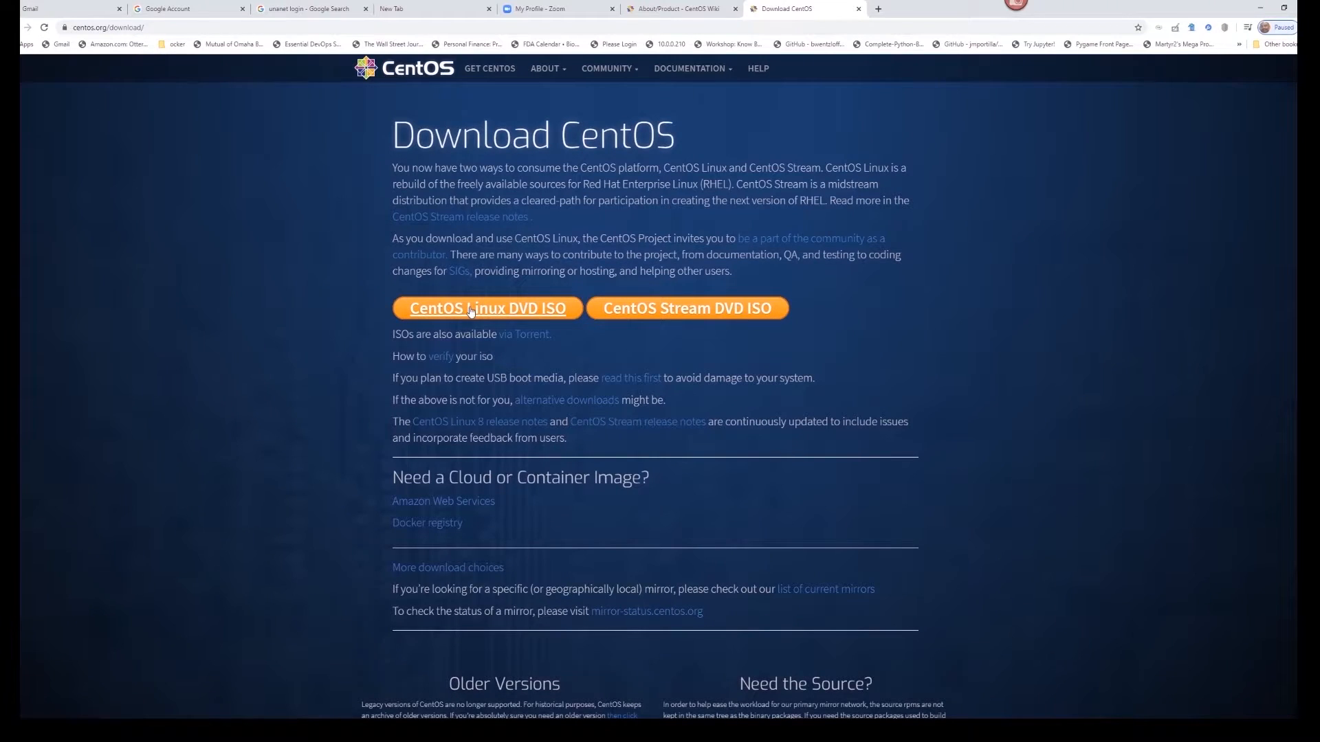
left_click(471, 311)
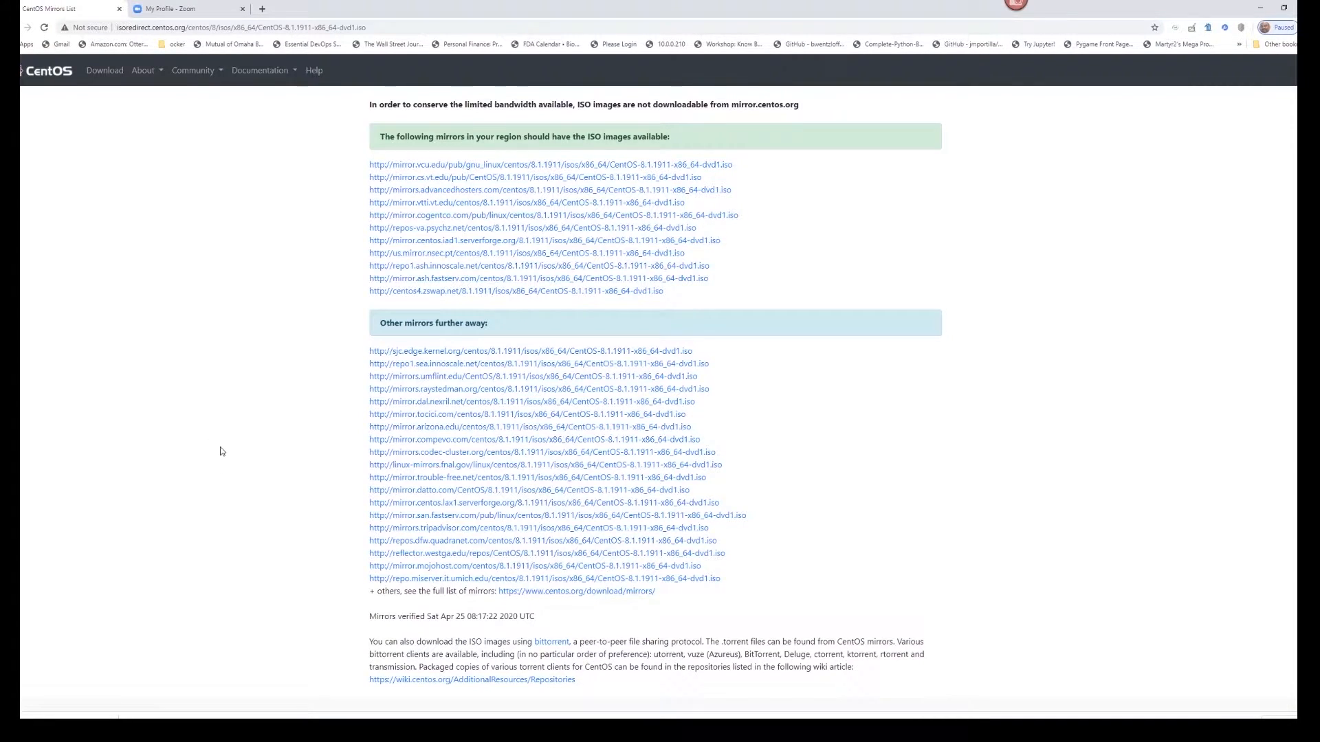
key("alt+Tab")
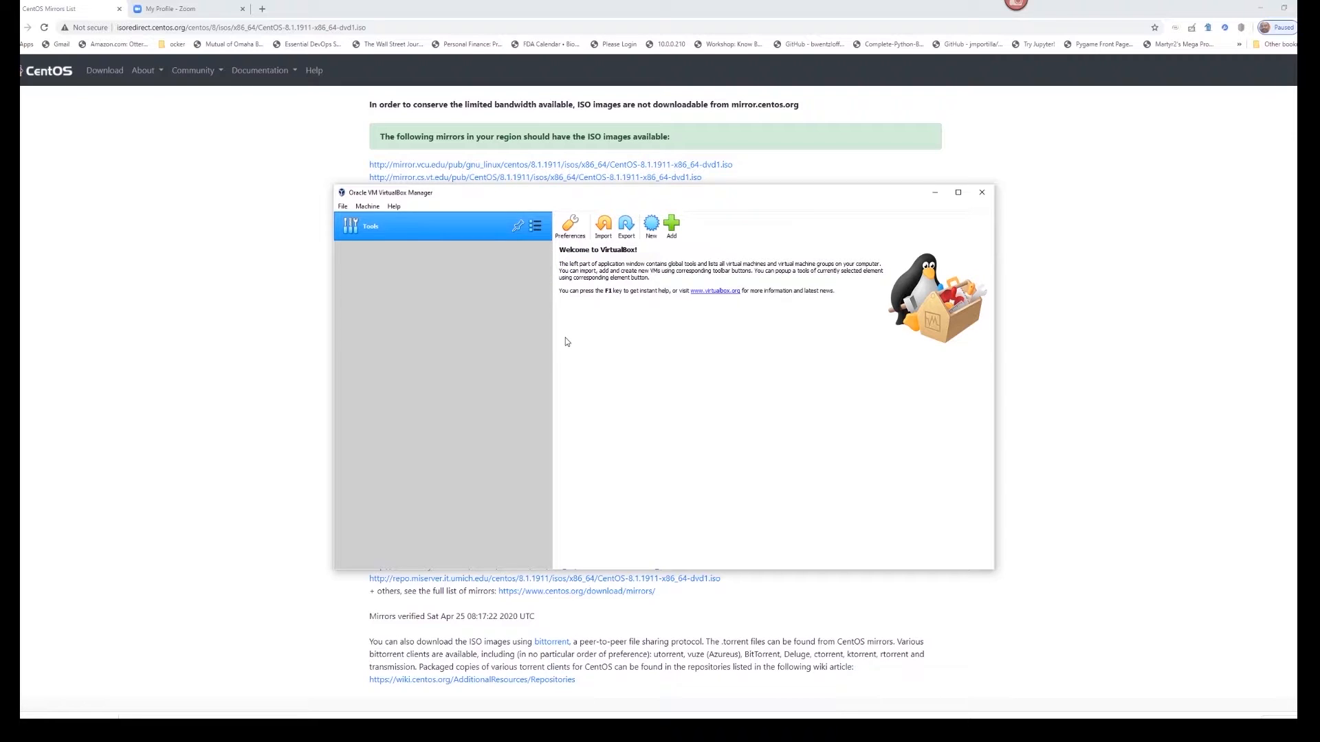
- Maximize VirtualBox Manager and start a new machine named vm1_centos8
left_click(958, 193)
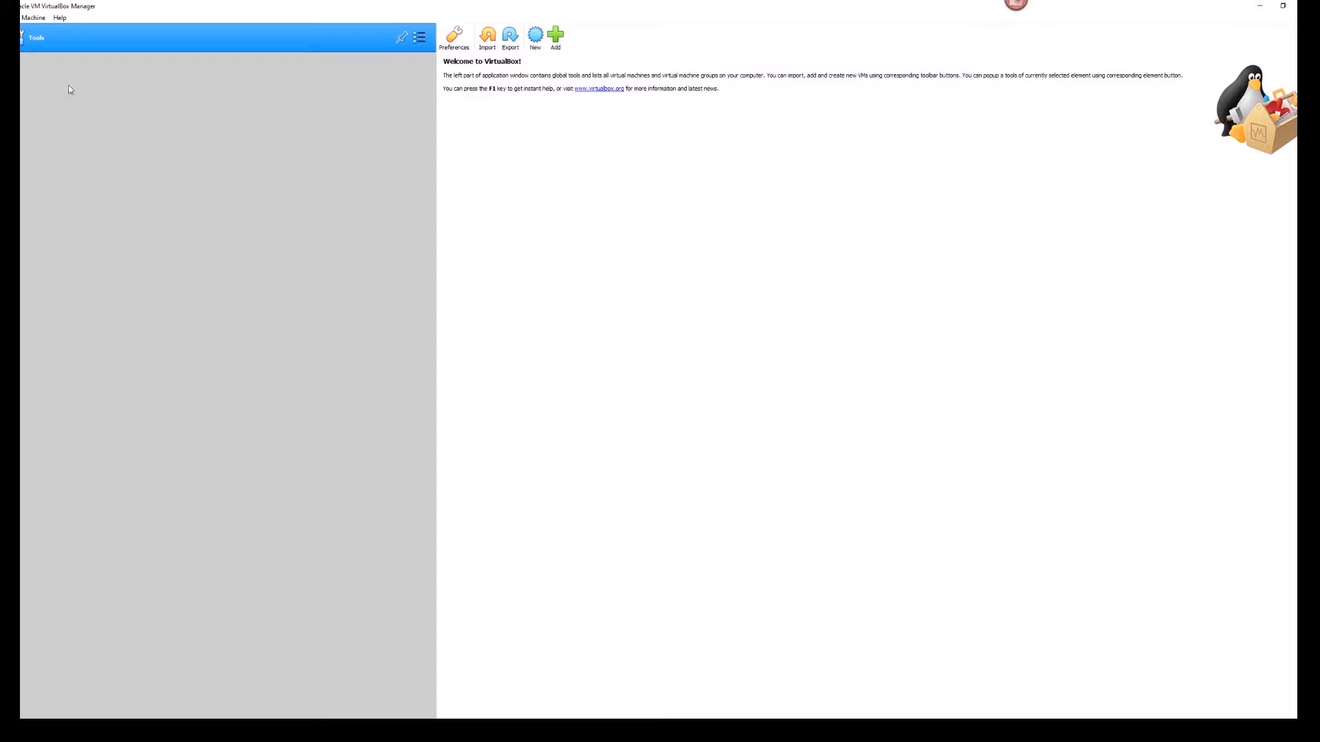
left_click(34, 18)
left_click(44, 31)
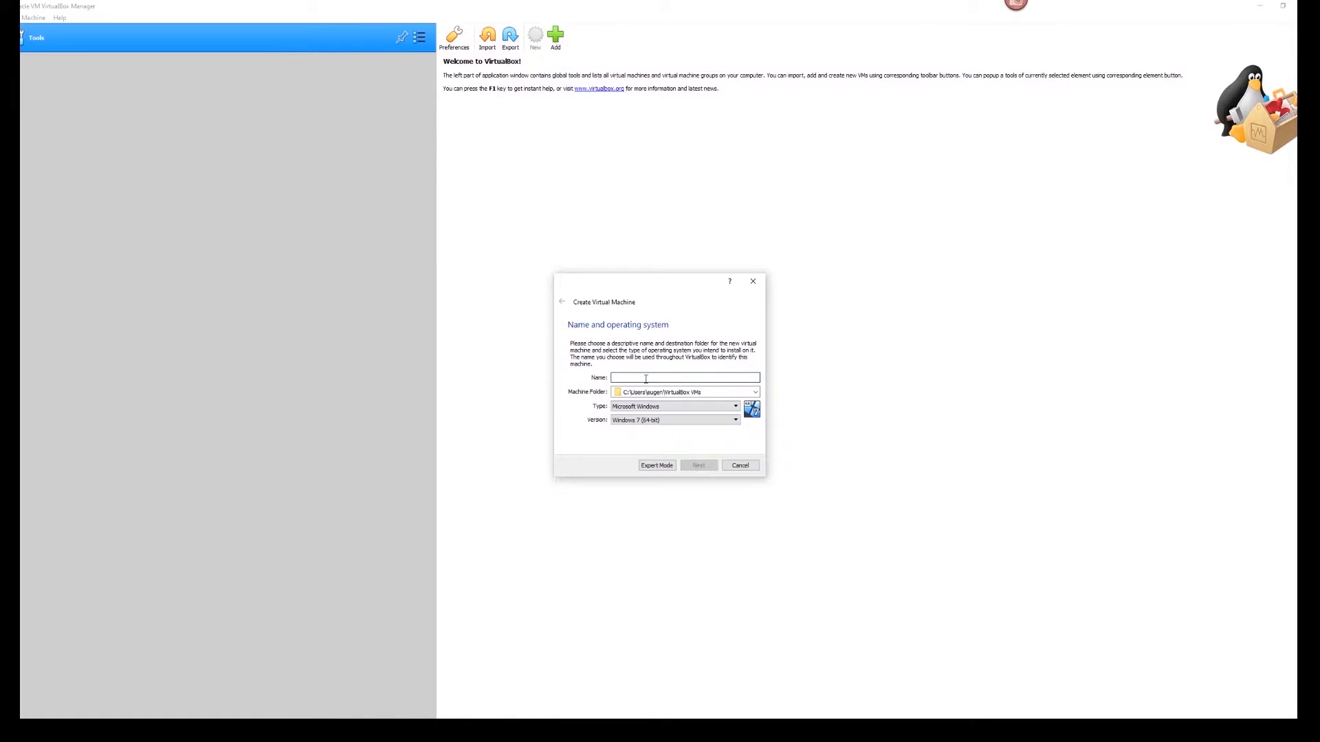
type("cent")
key("BackSpace")
key("BackSpace")
type("v")
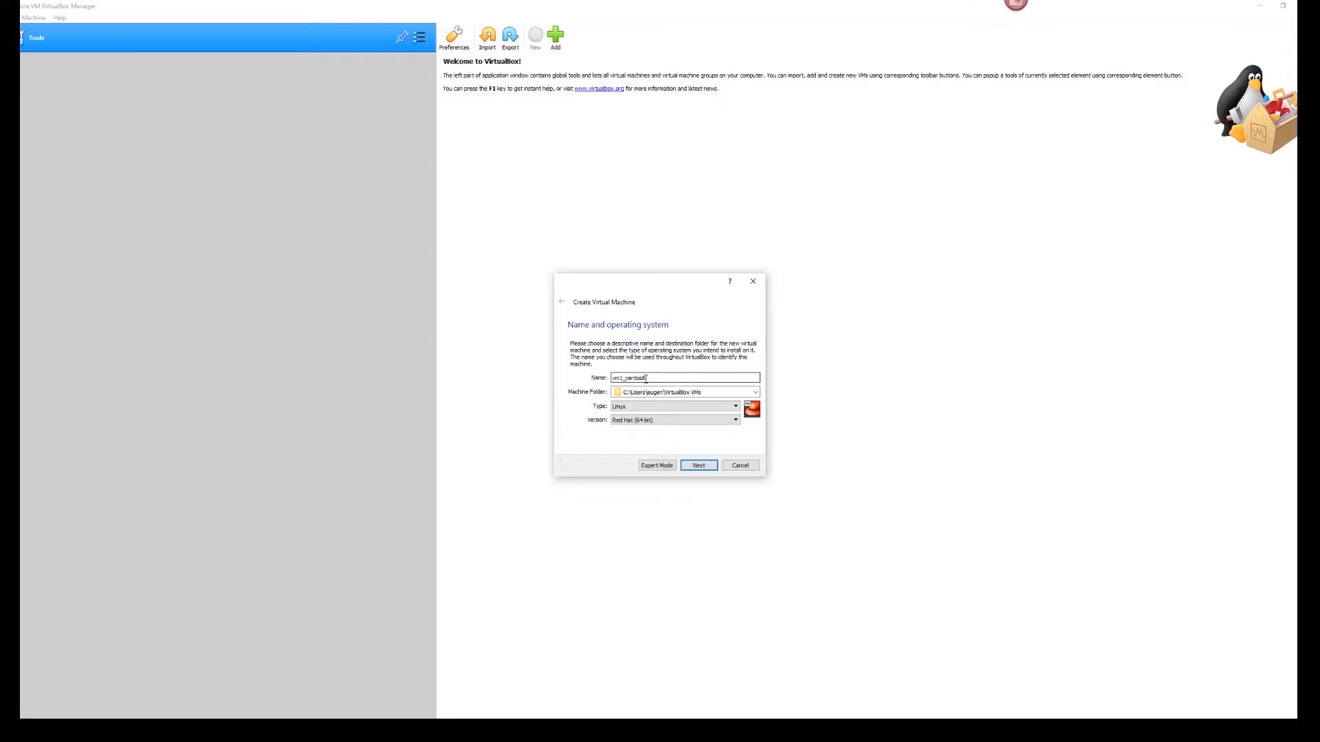
- Set the machine folder to D:\VirtualBoxVms
left_click(756, 395)
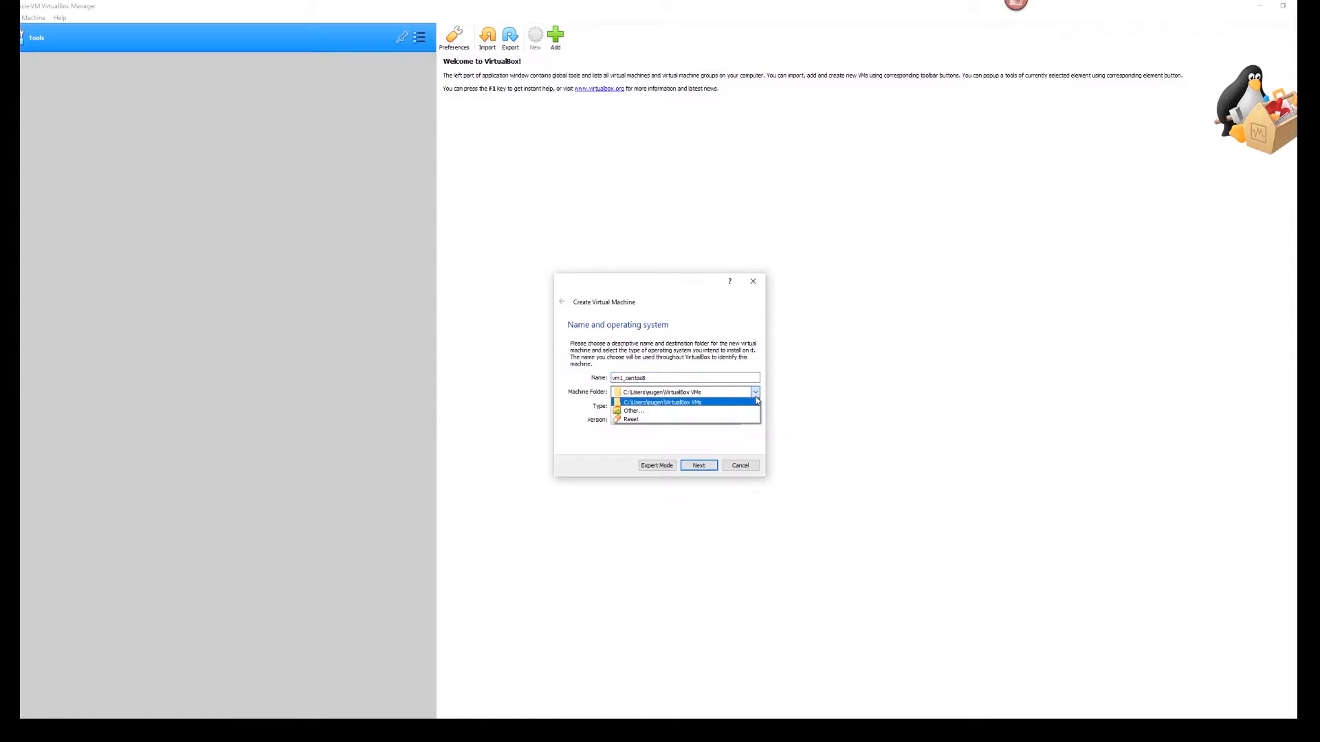
left_click(640, 413)
left_click_drag(633, 416, 638, 357)
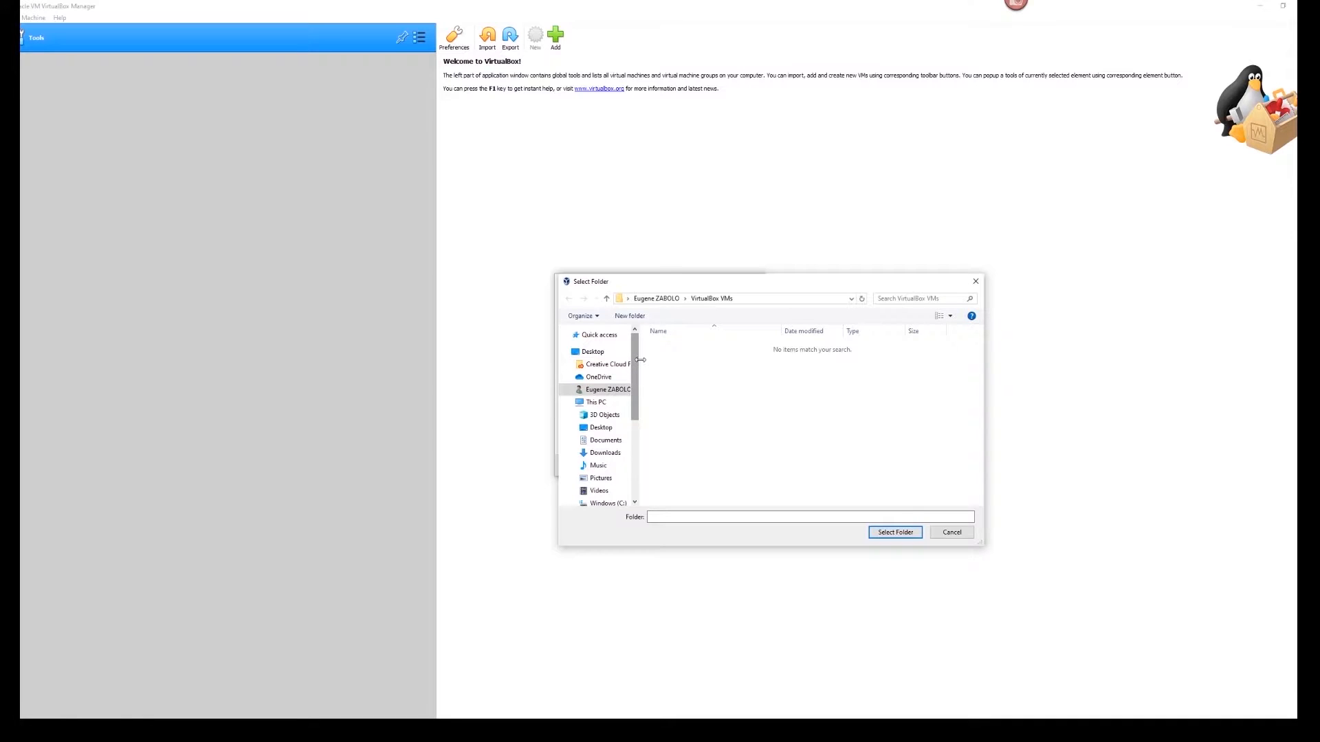
left_click(952, 534)
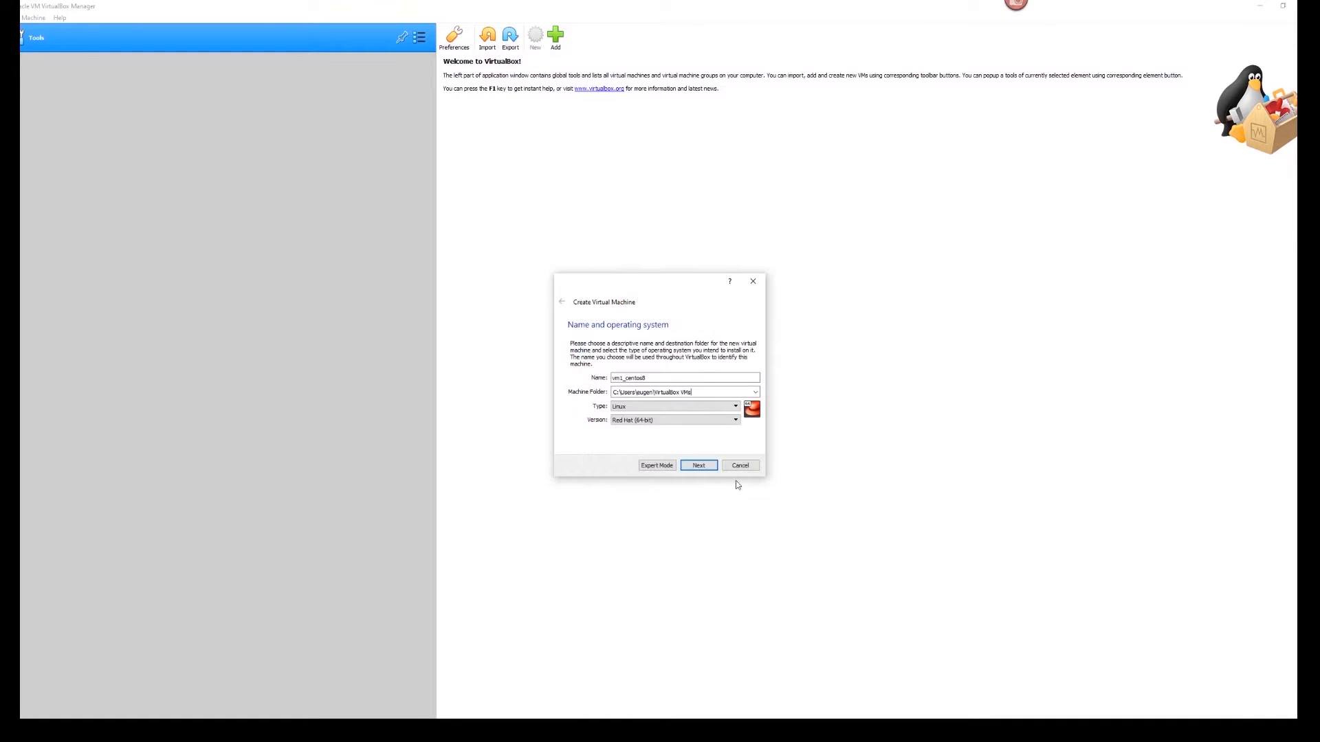
left_click(755, 393)
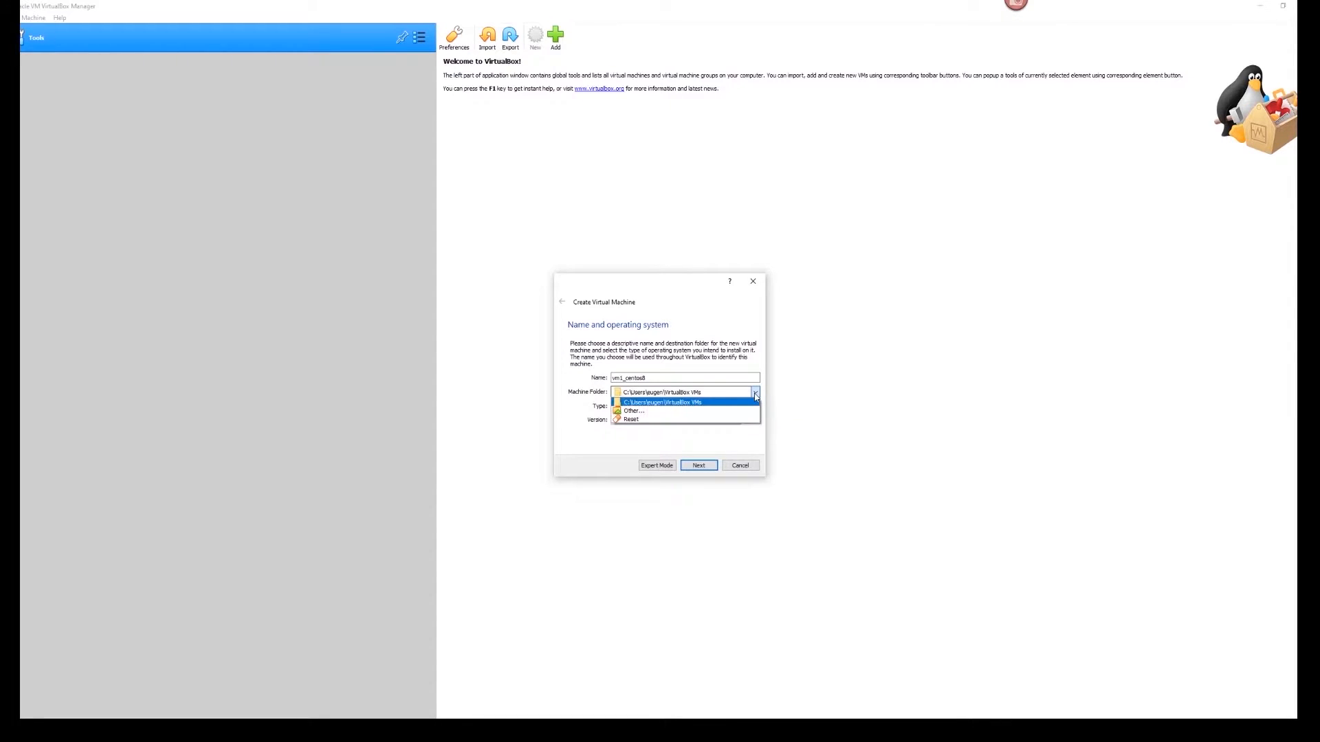
left_click(629, 412)
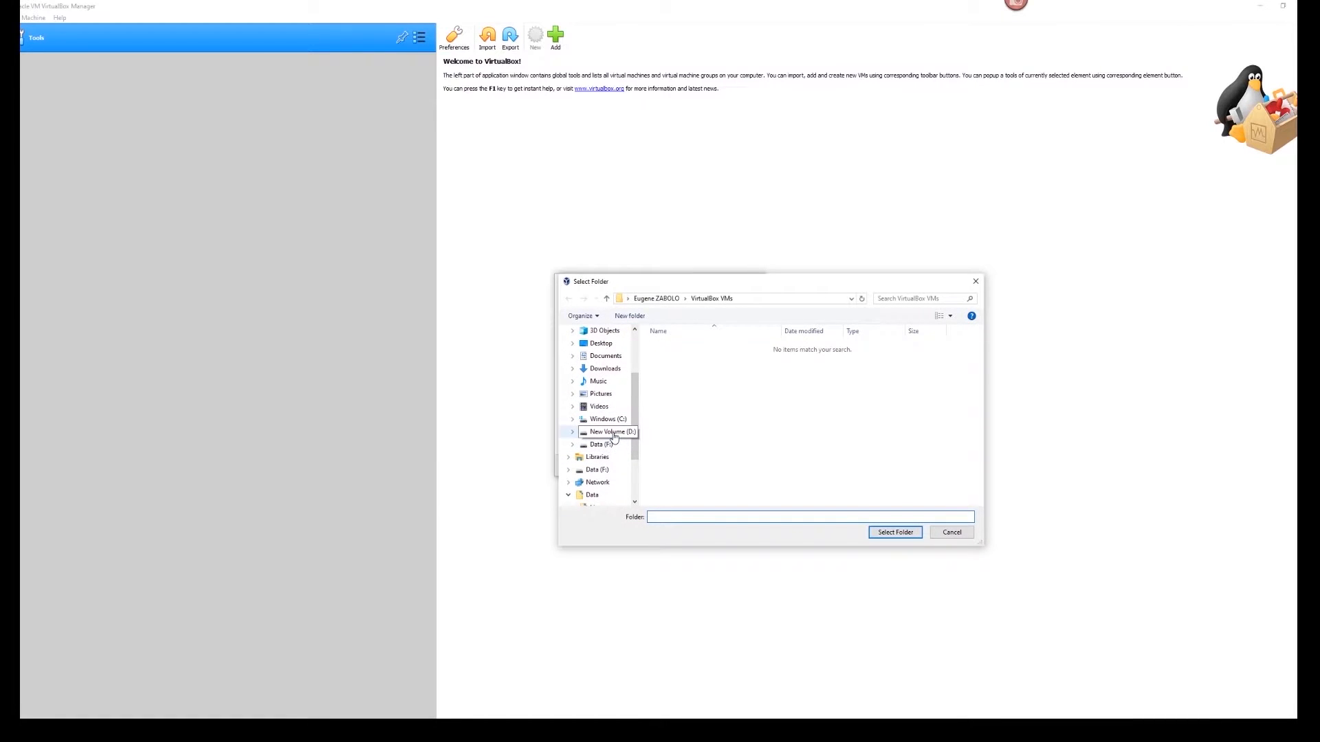
left_click(607, 432)
left_click_drag(979, 366, 980, 468)
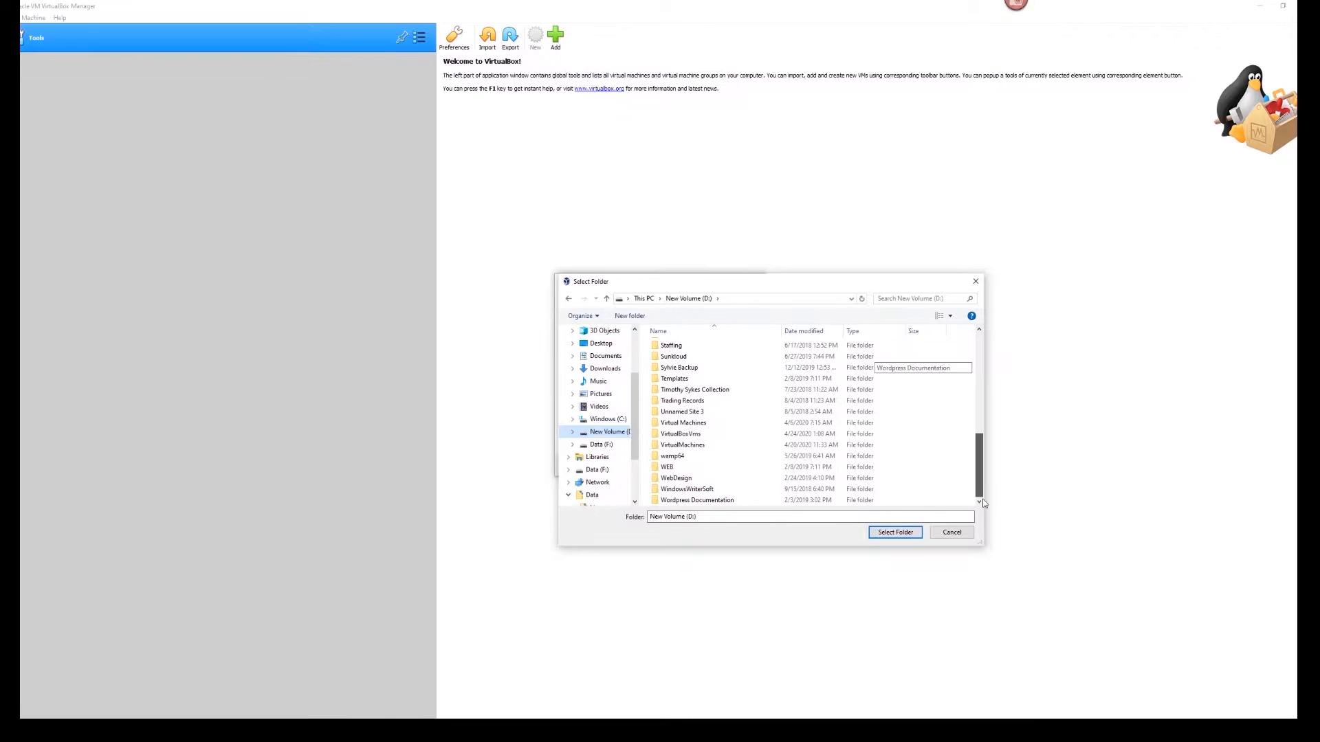
left_click(681, 435)
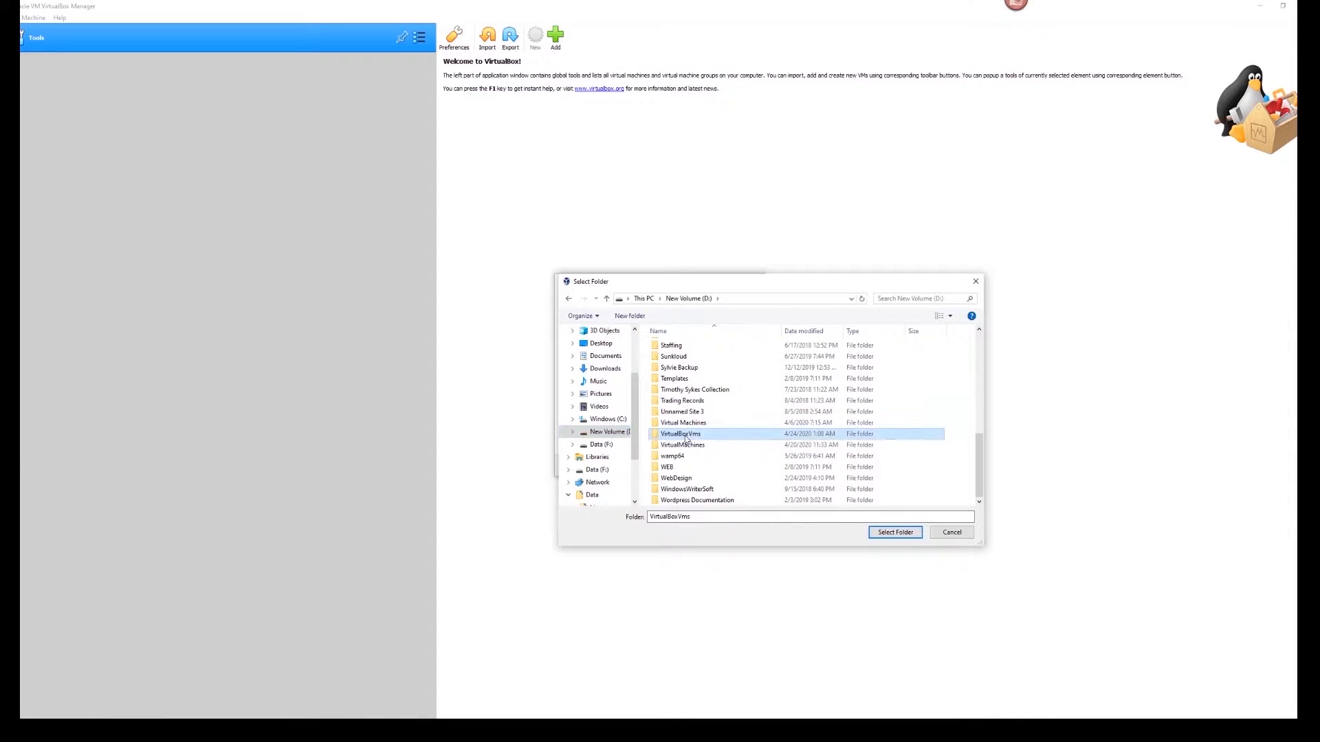
left_click(885, 534)
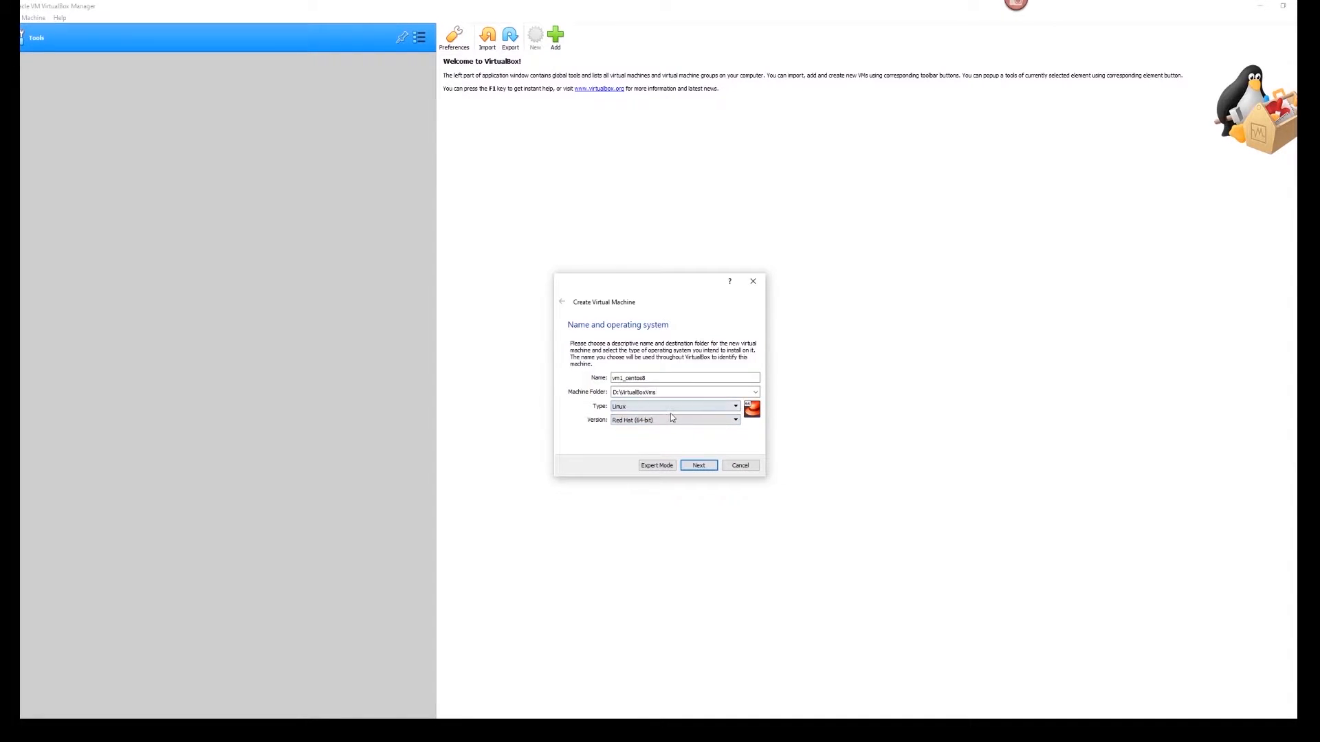
- Give the machine 2048 MB of memory
left_click(698, 467)
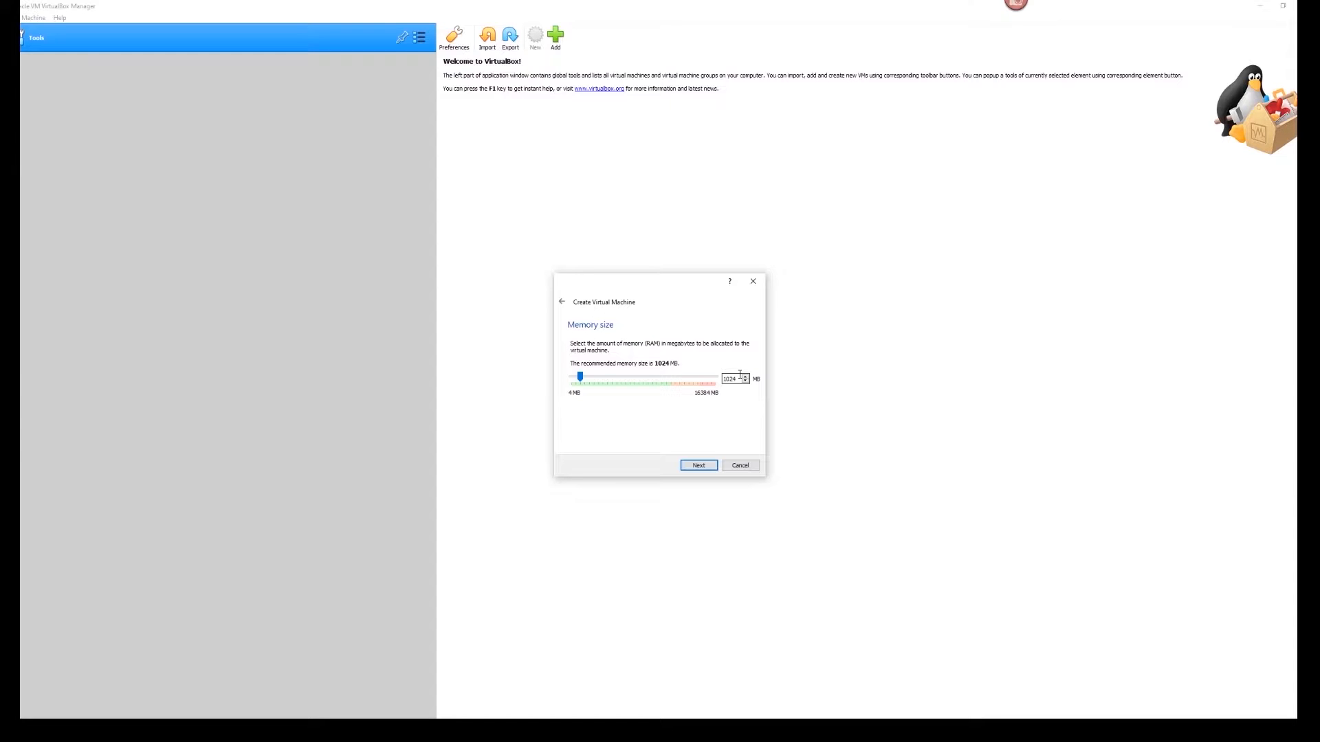
left_click_drag(740, 376, 704, 383)
type("2048")
left_click(694, 468)
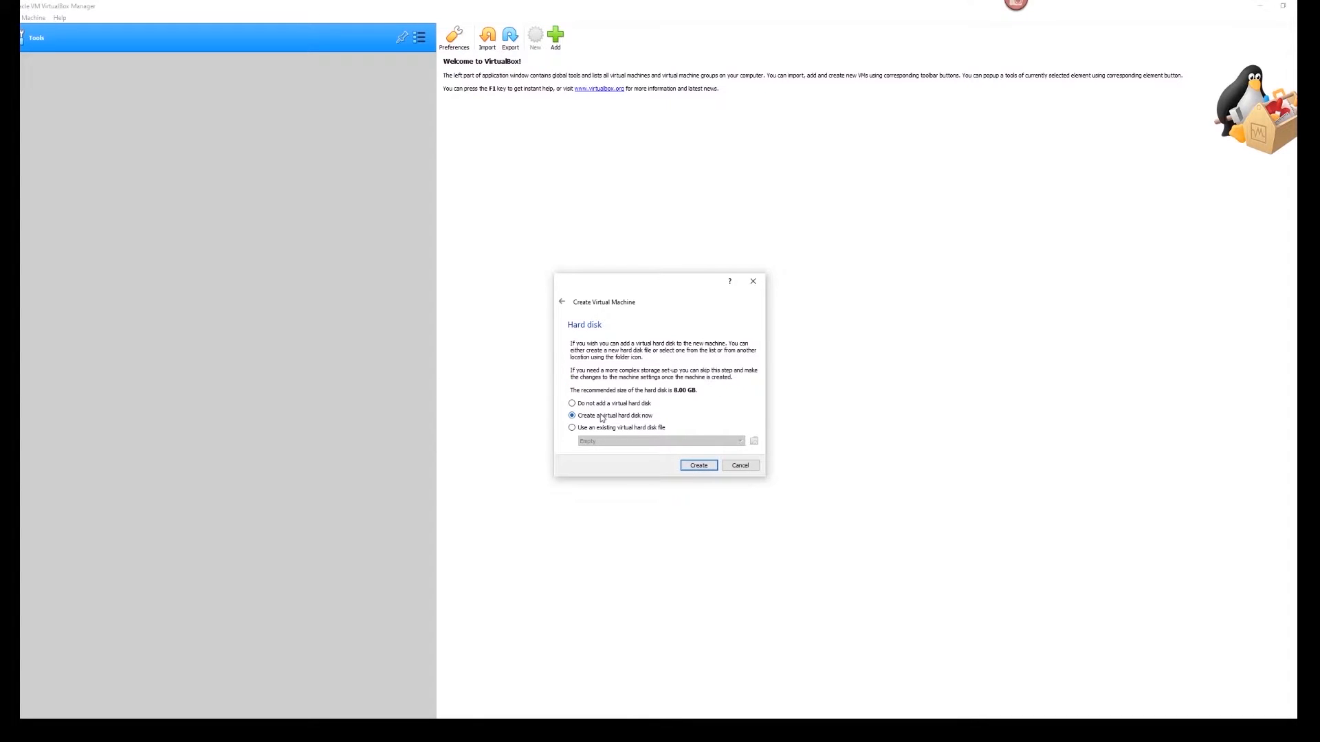
- Create a dynamically allocated 30 GB VDI hard disk and finish creating vm1_centos8
left_click(700, 468)
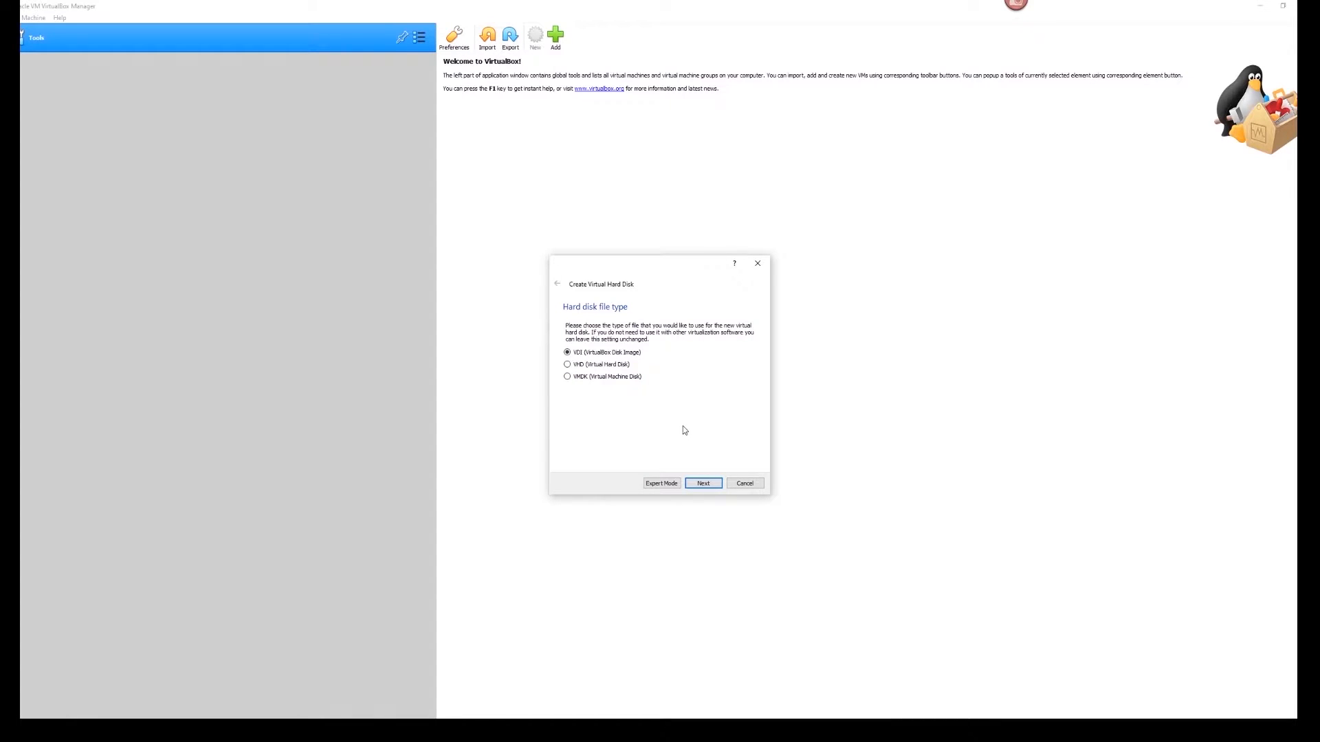
left_click(701, 485)
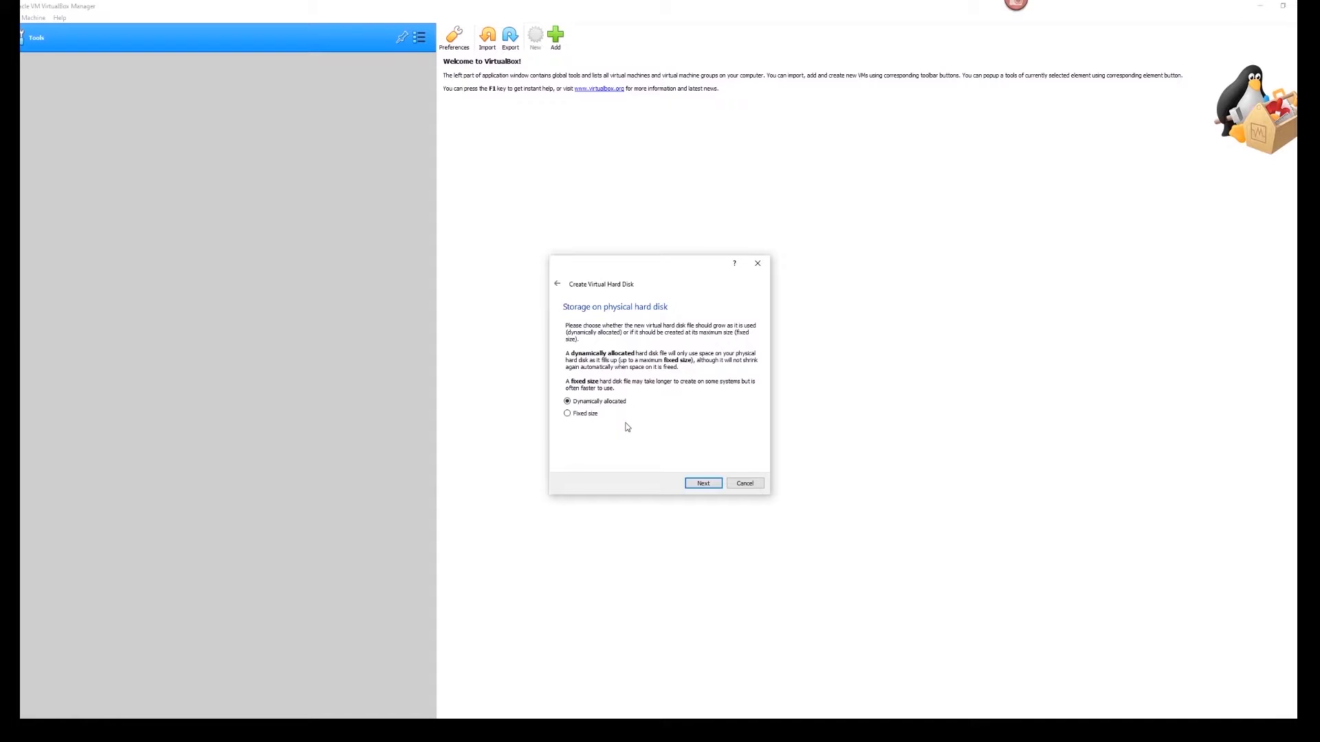
left_click(703, 484)
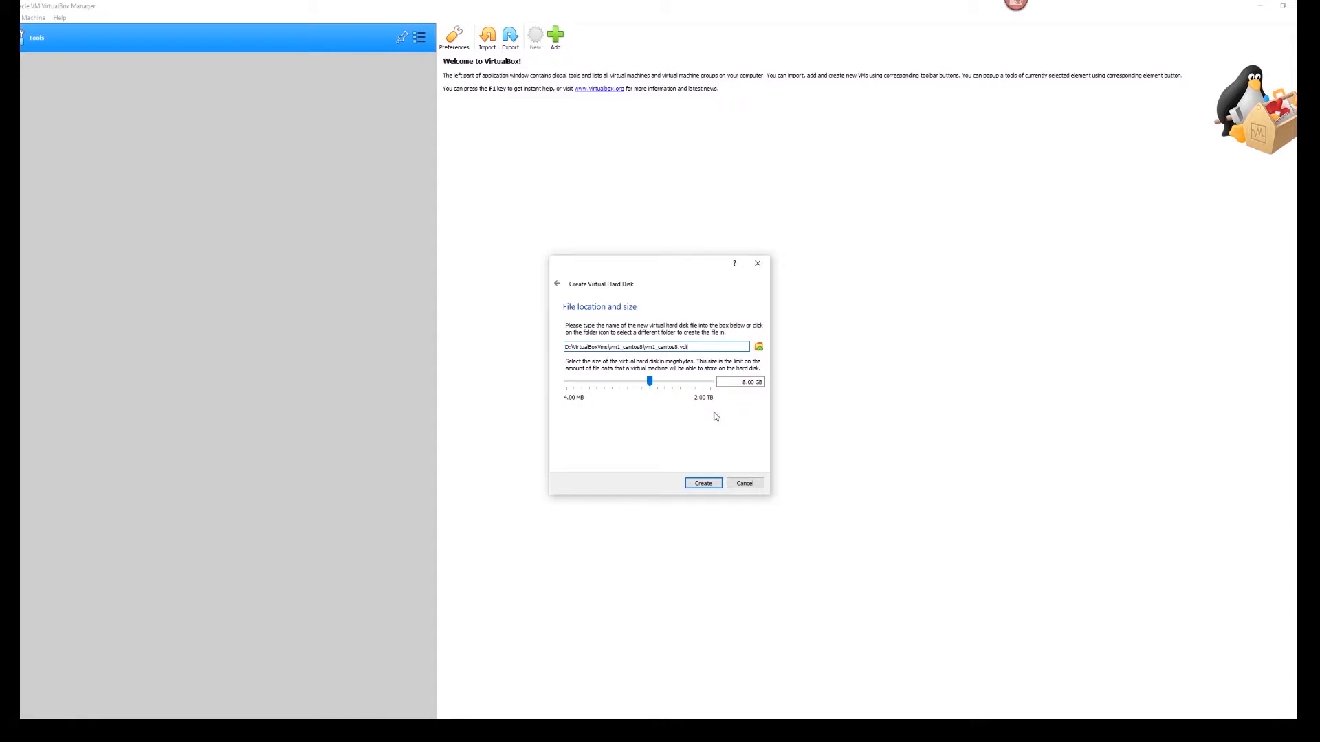
left_click(754, 382)
left_click_drag(754, 382, 742, 382)
type("30")
left_click(703, 483)
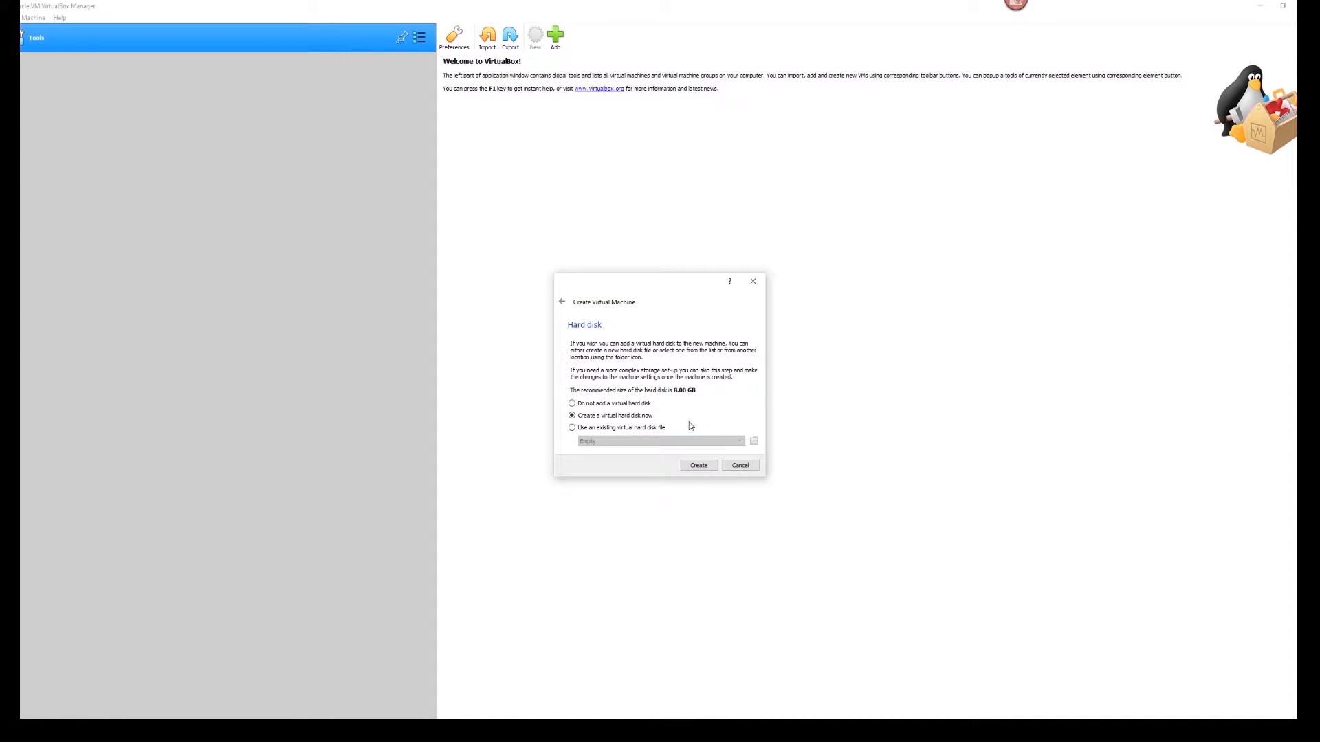
left_click(698, 465)
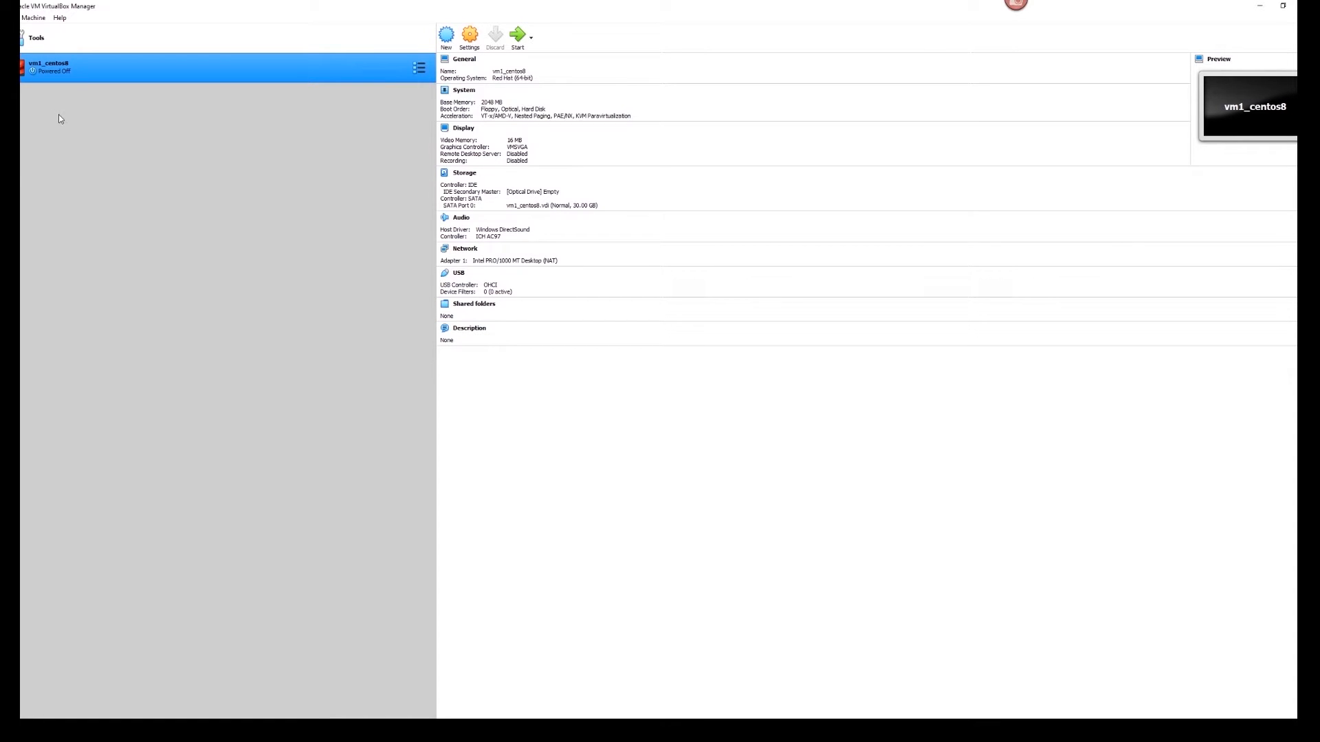
- Open Settings for vm1_centos8 from its right-click menu
right_click(51, 69)
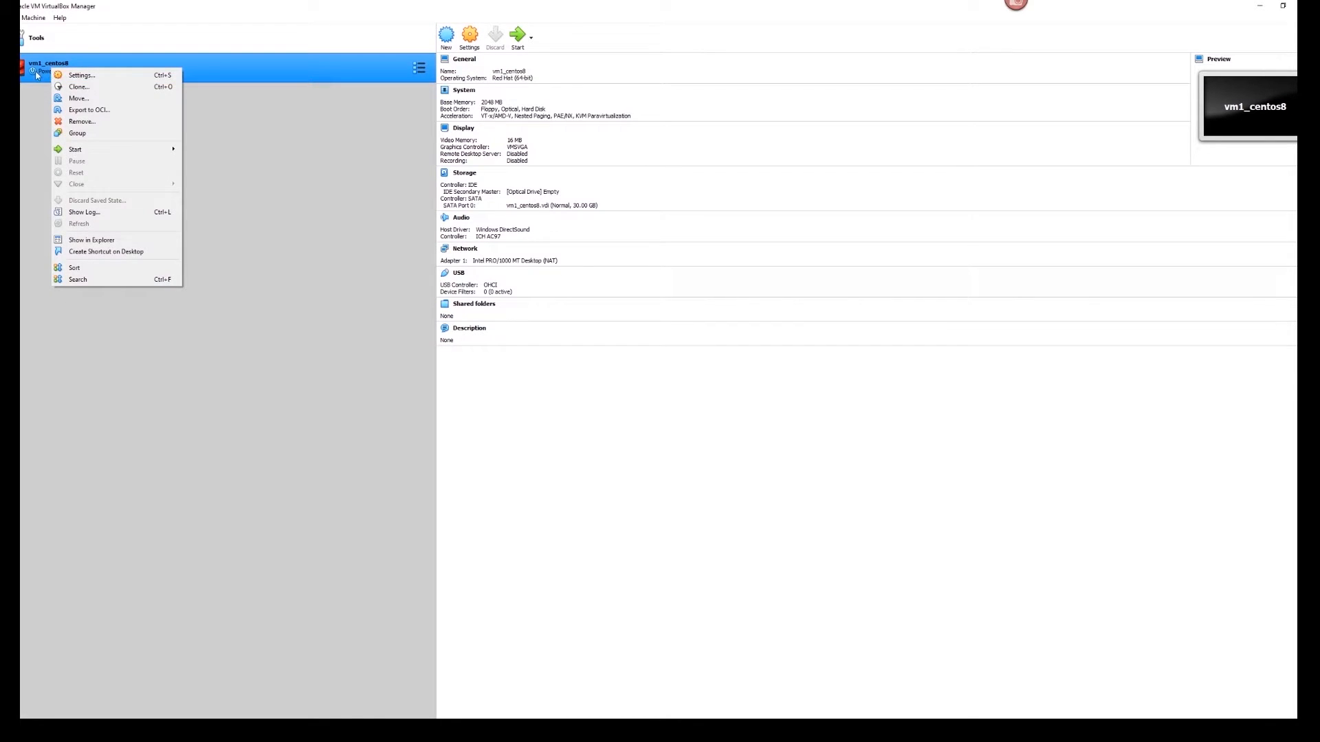
left_click(43, 119)
right_click(50, 69)
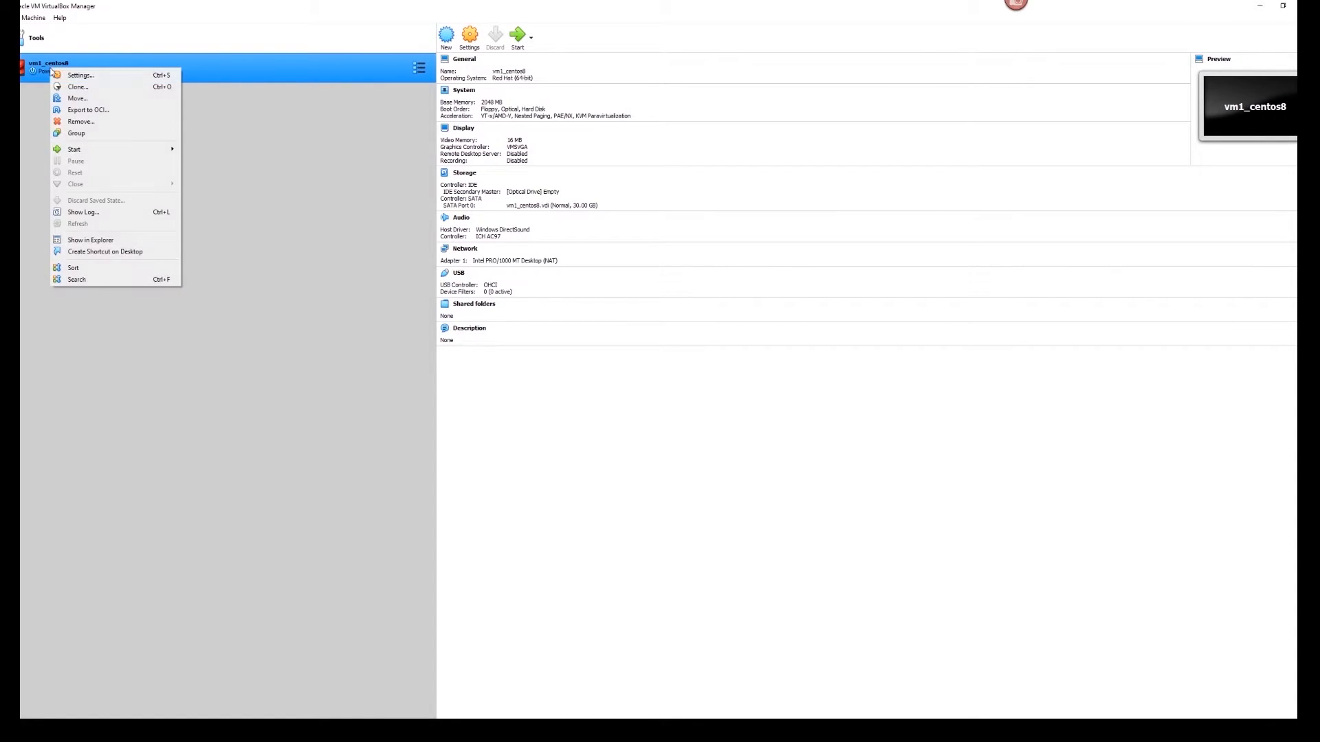
left_click(80, 76)
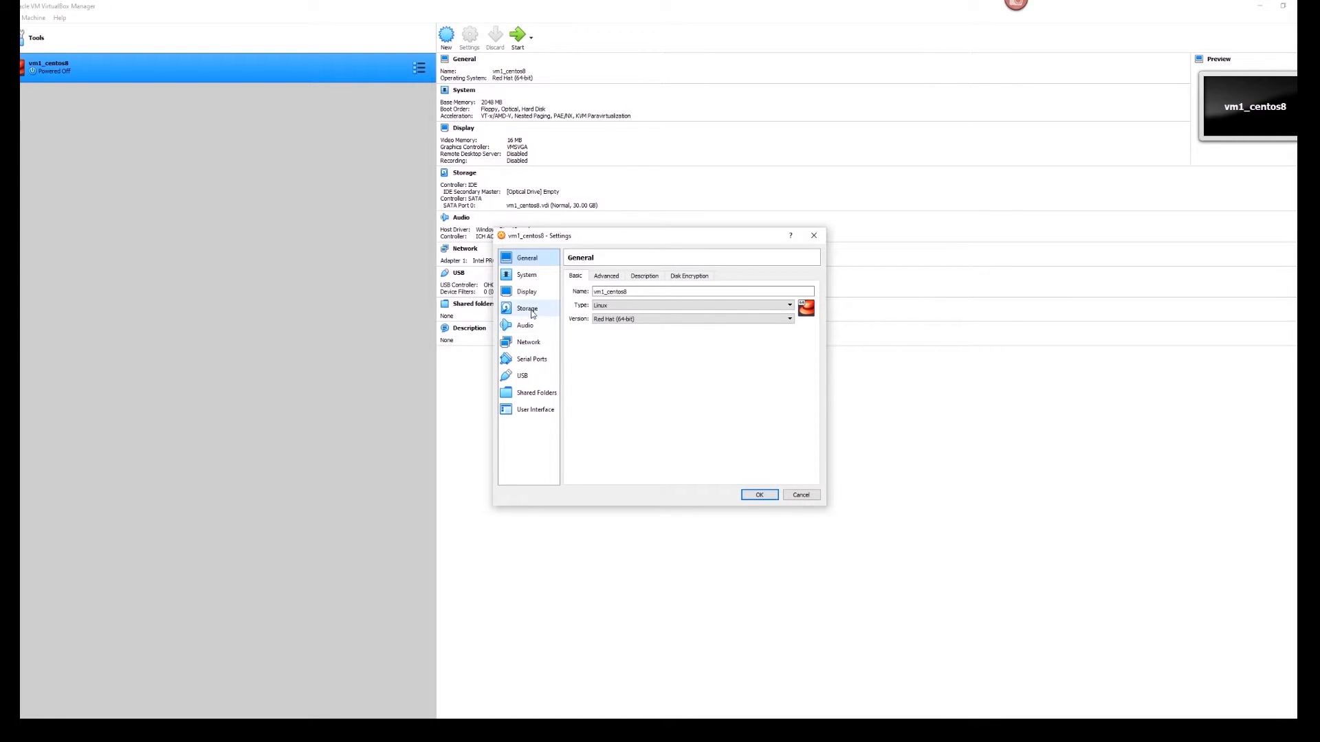
- In Storage, attach CentOS-8-x86_64-1905-dvd1.iso to the empty IDE optical drive
left_click(533, 310)
left_click(598, 303)
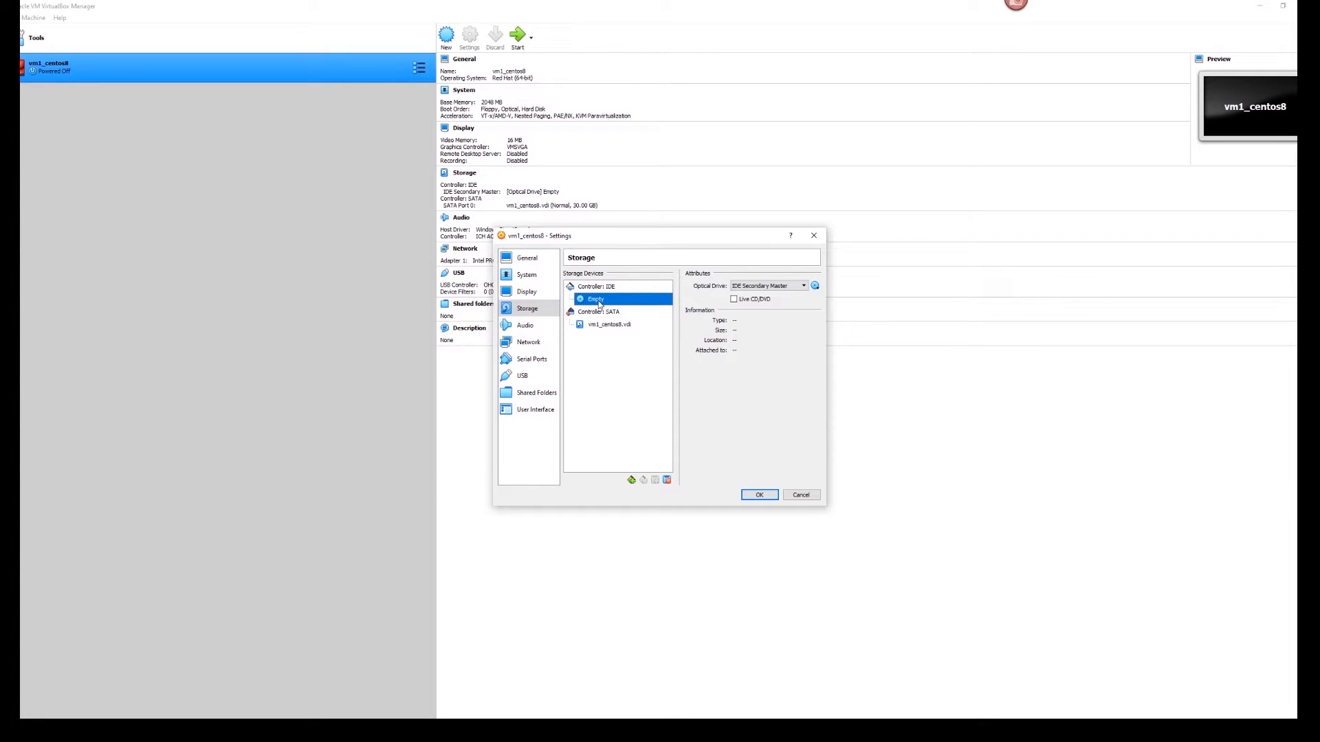
left_click(816, 286)
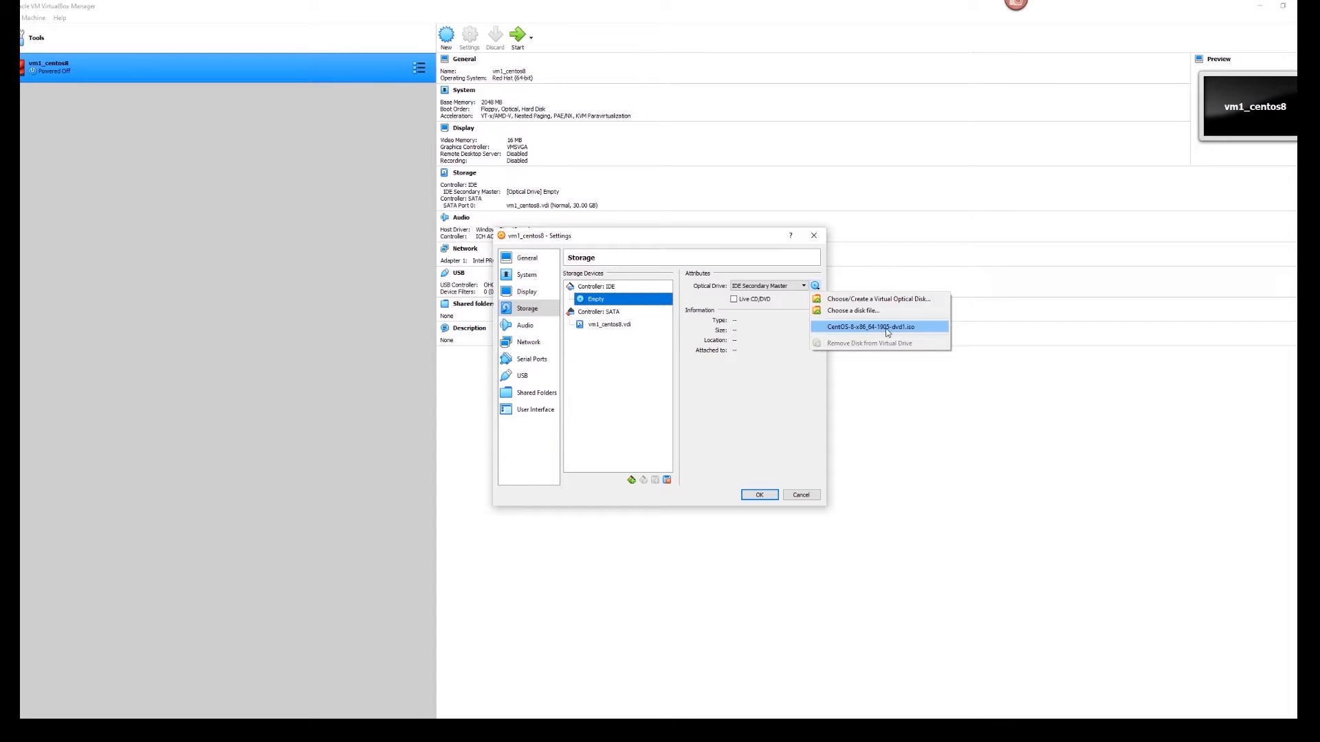
left_click(851, 325)
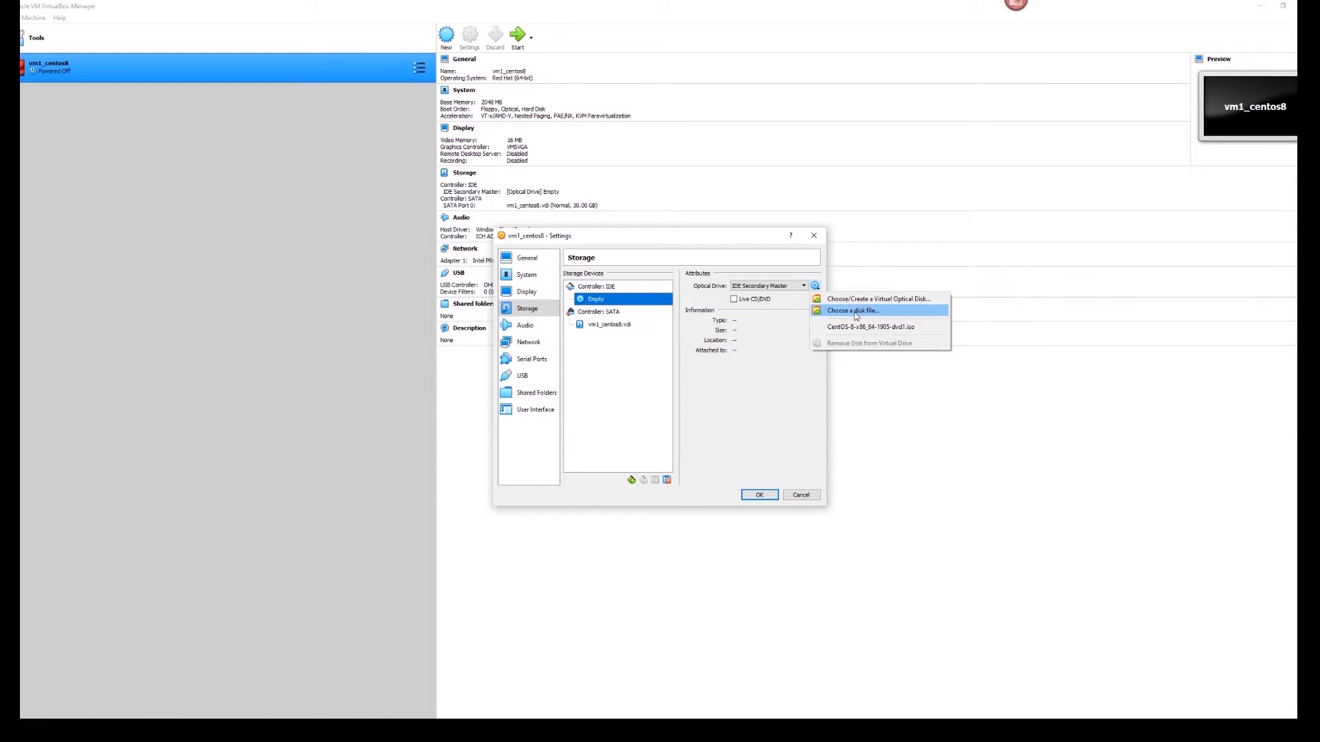
left_click(855, 311)
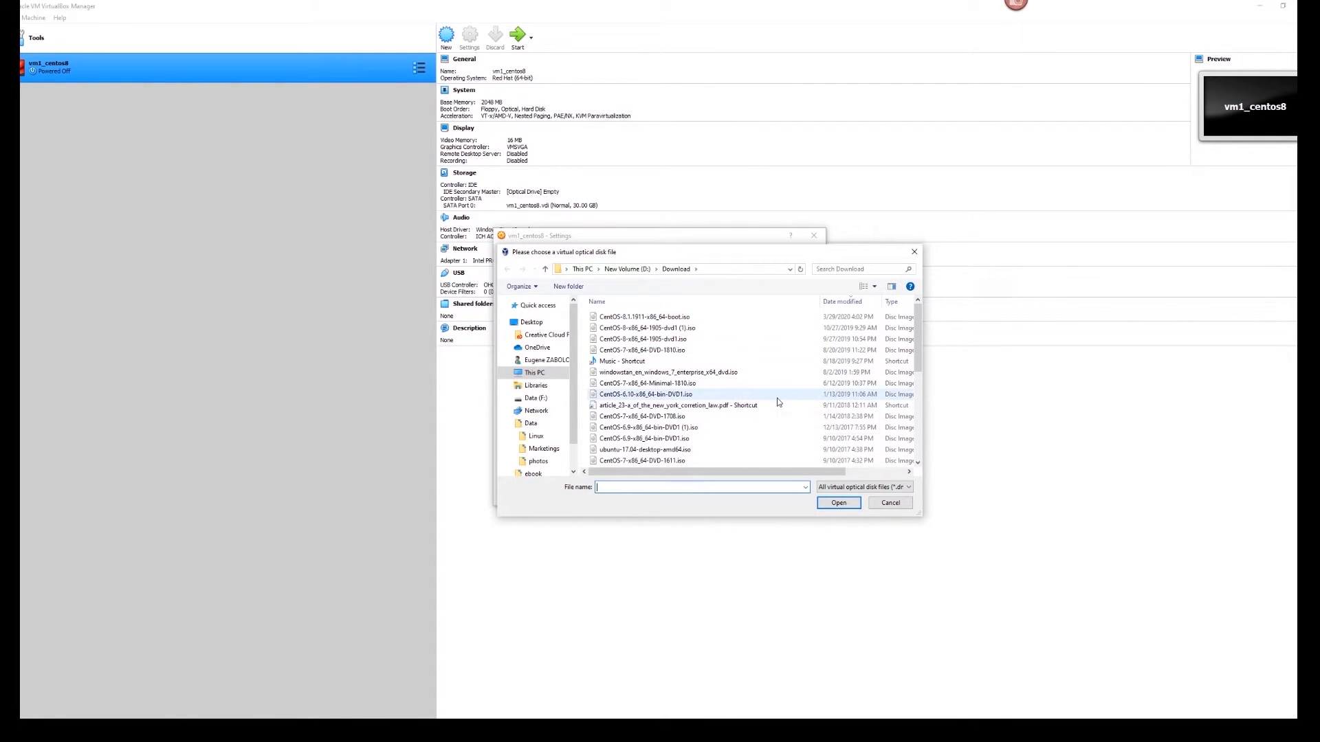
left_click(880, 505)
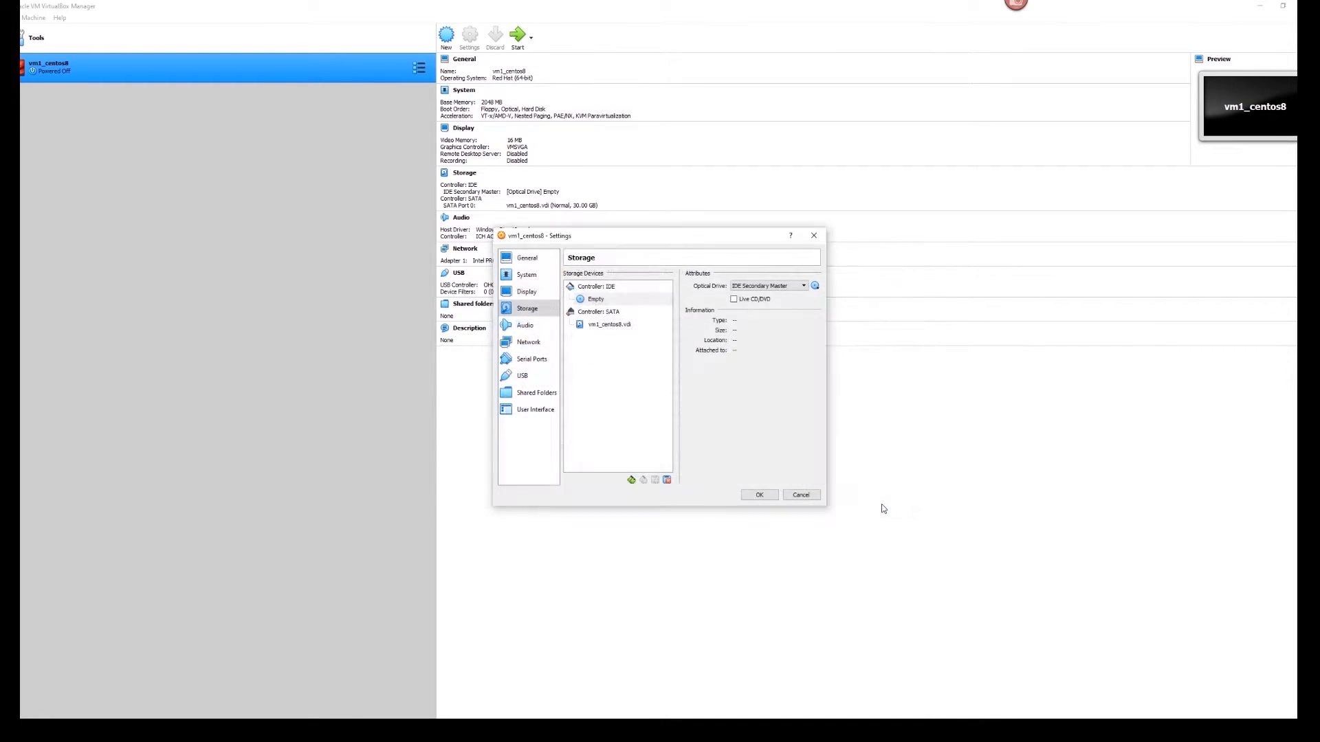
left_click(816, 285)
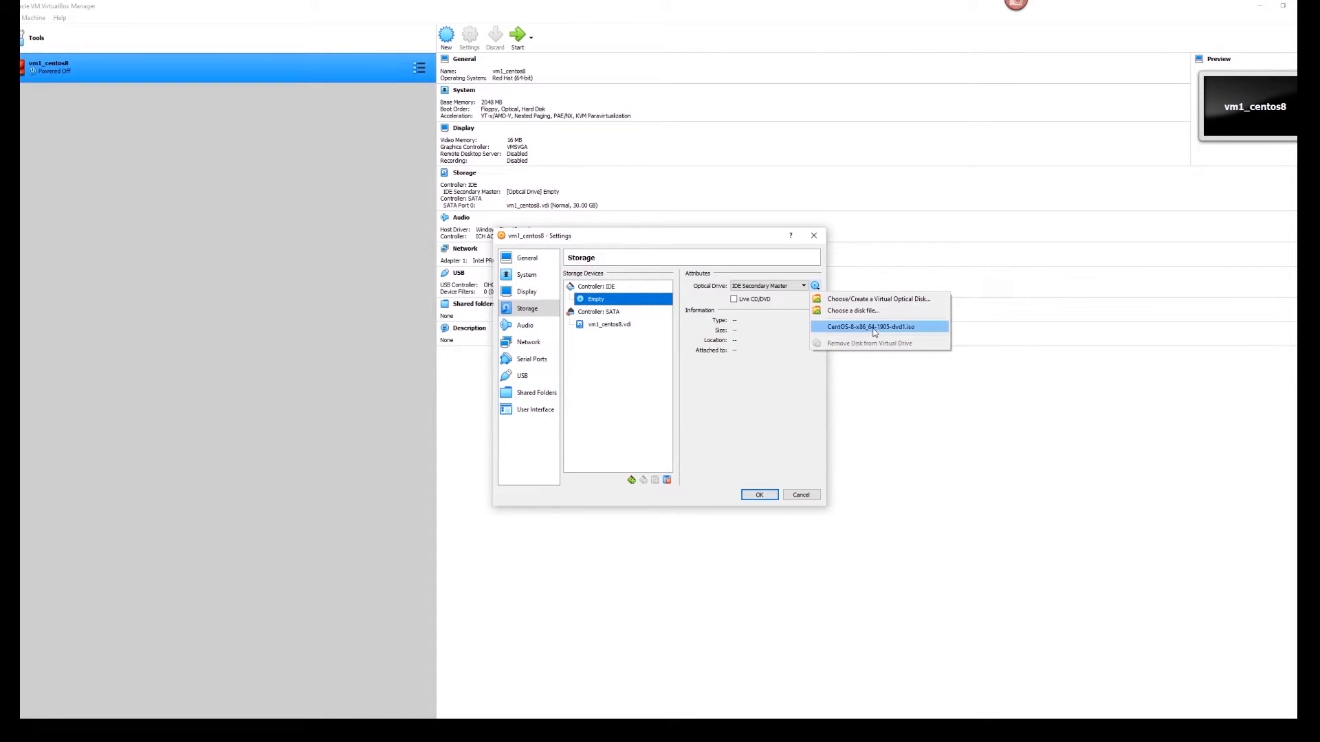
left_click(873, 327)
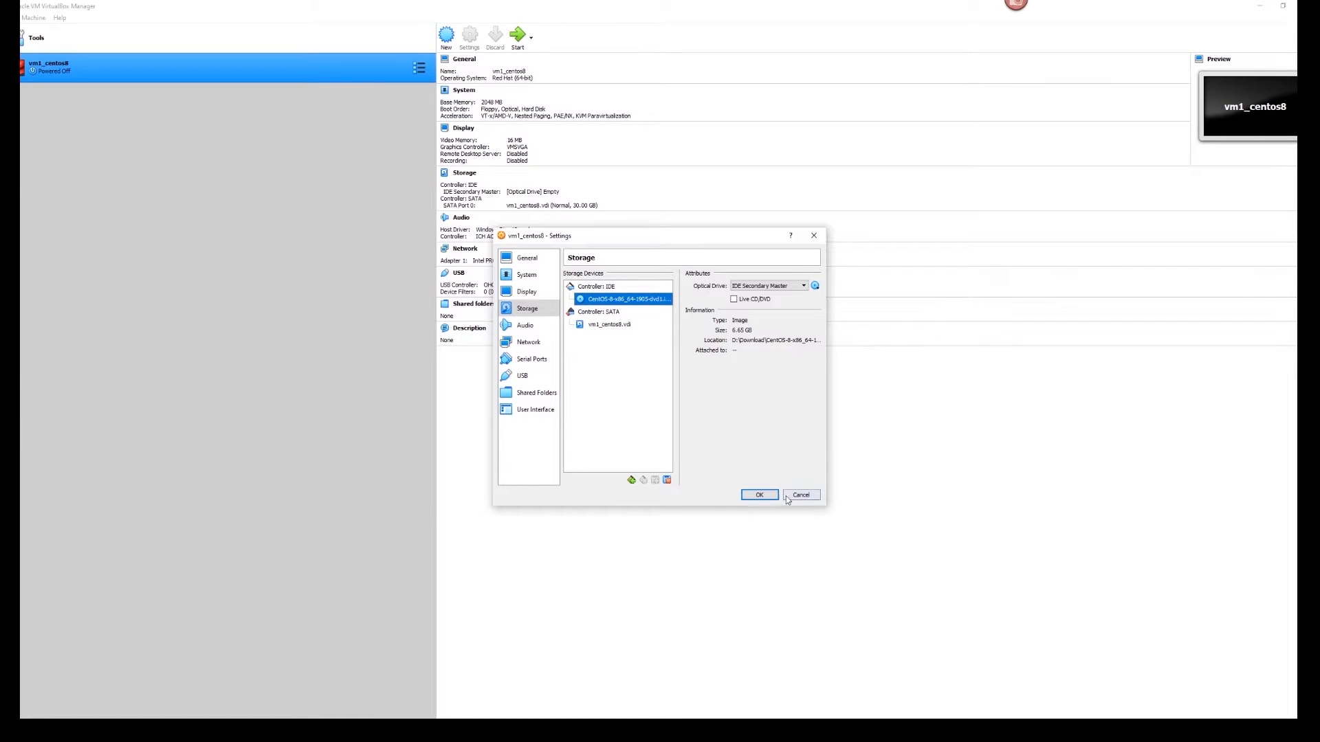
- Save the settings and start vm1_centos8 with Normal Start
left_click(757, 495)
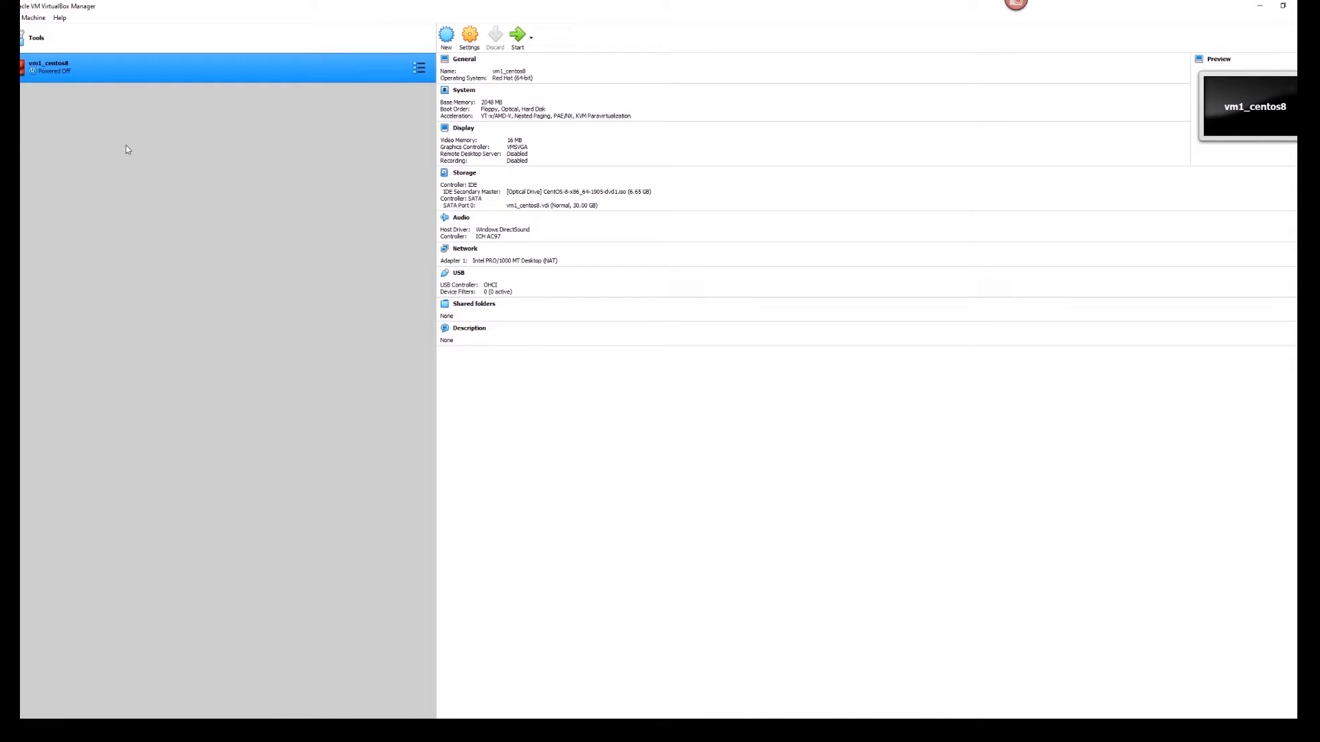
right_click(60, 70)
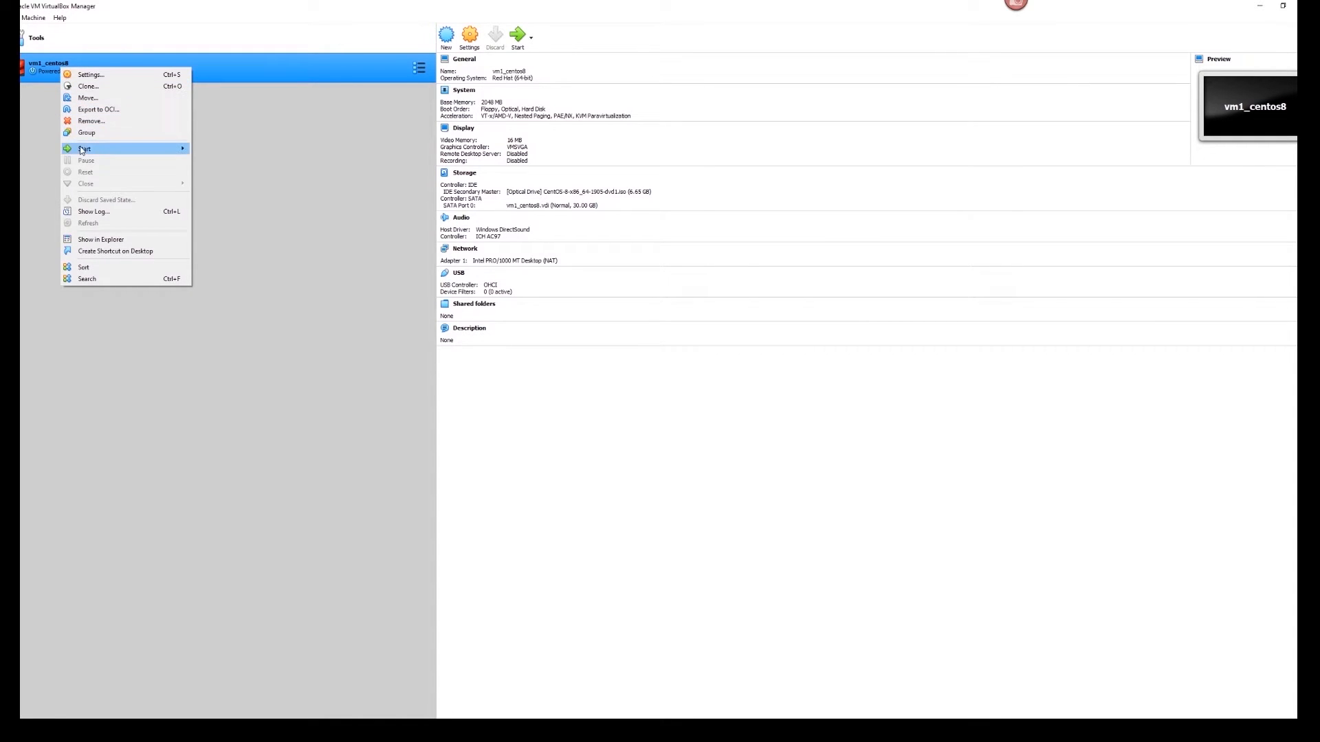
mouse_move(85, 152)
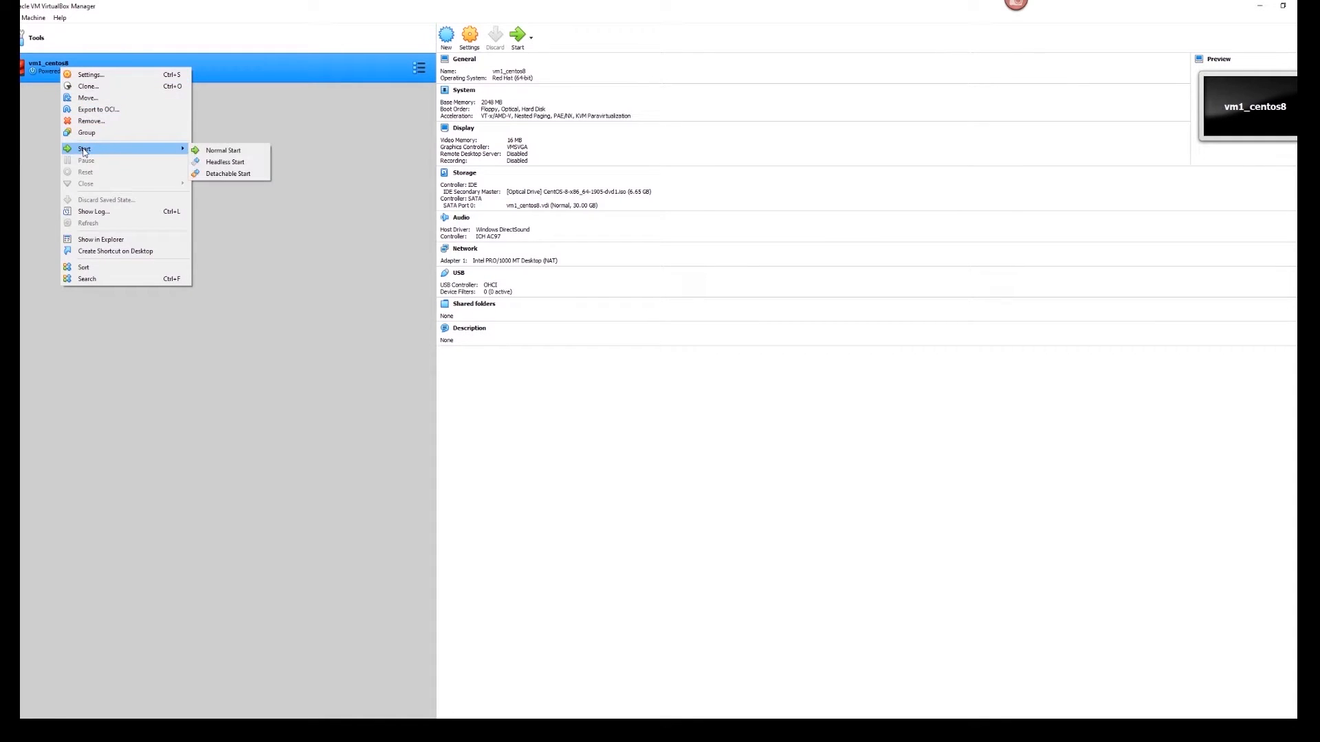
left_click(242, 151)
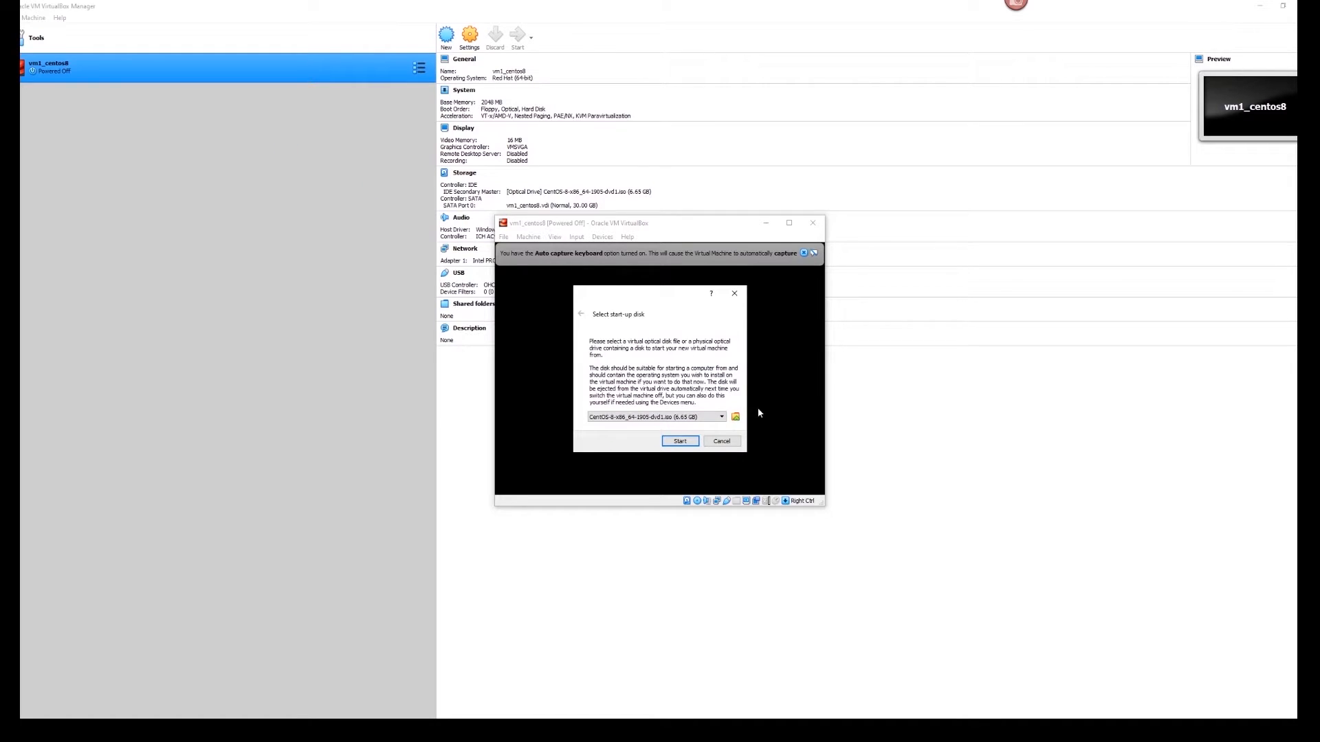
- Boot from the CentOS ISO and launch 'Install CentOS Linux 8.0.1905' from the boot menu
left_click(678, 442)
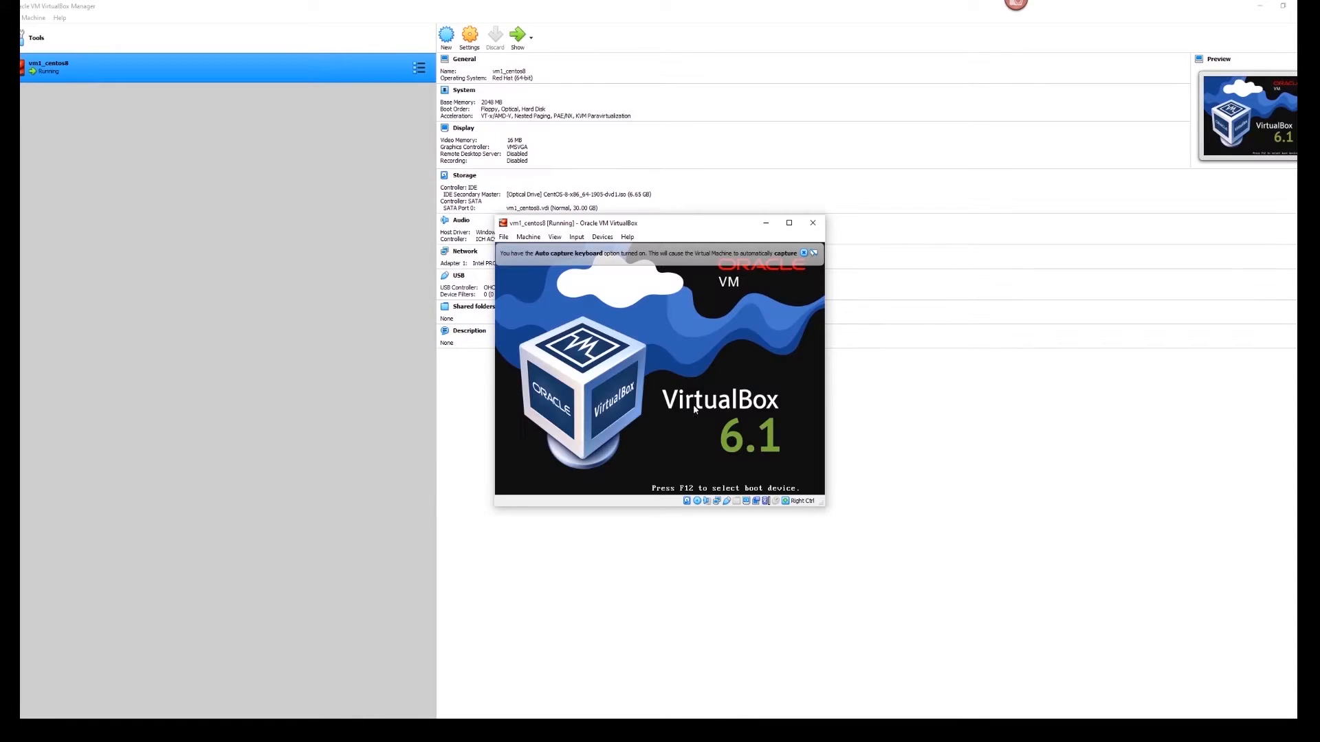
left_click(814, 252)
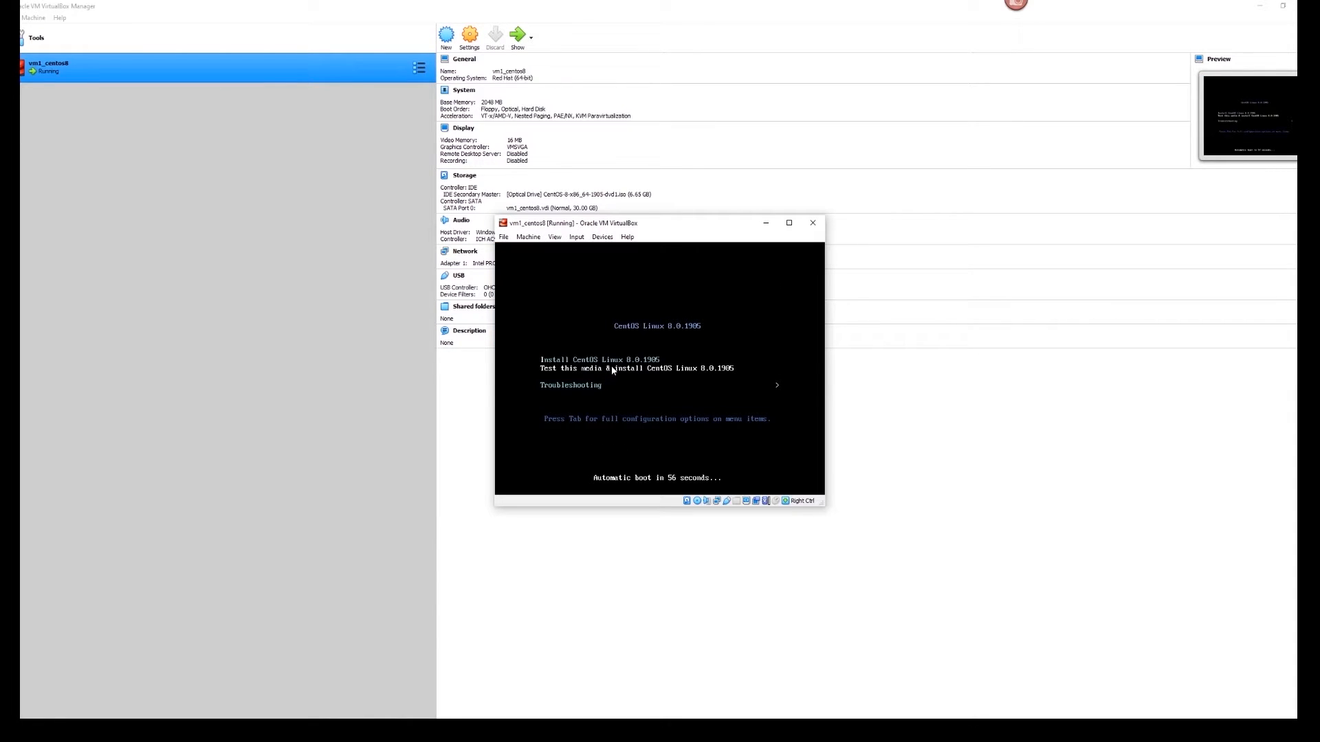
key("Up")
key("Down")
key("Down")
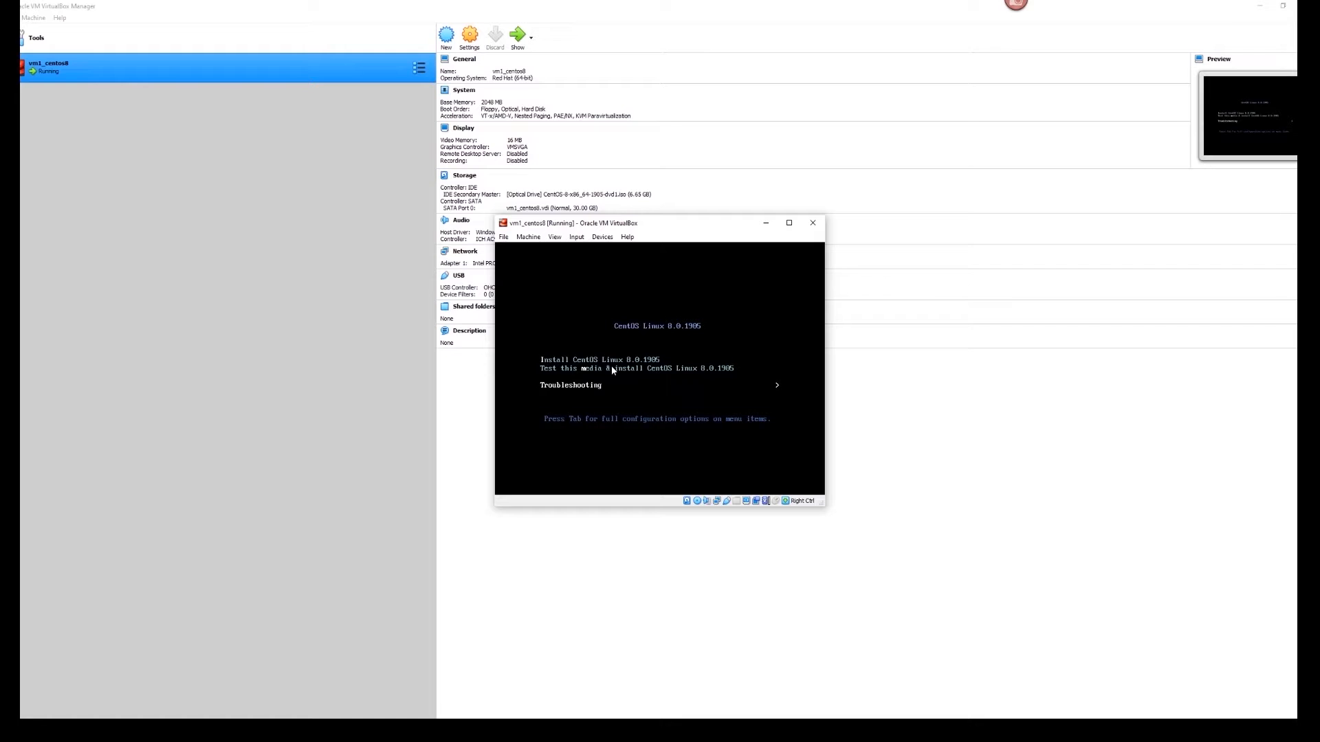
key("Up")
key("Up")
key("Return")
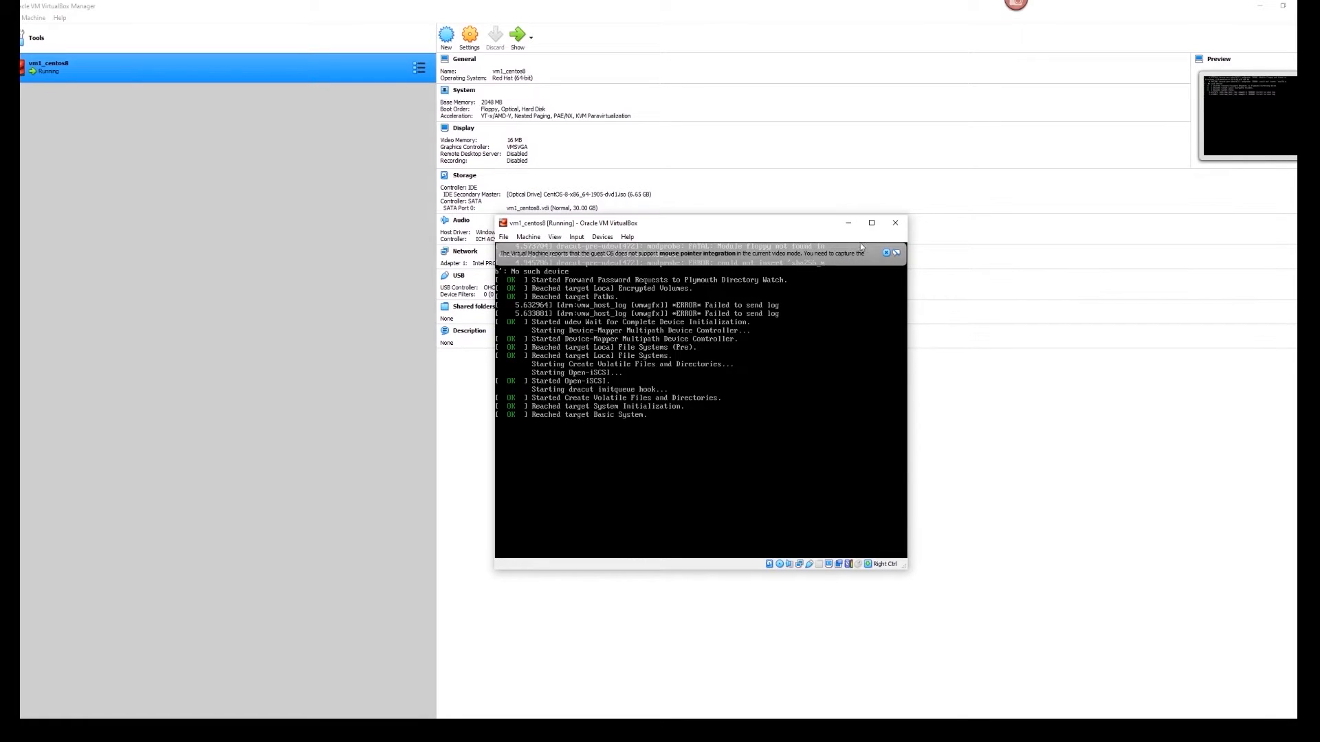
left_click(886, 253)
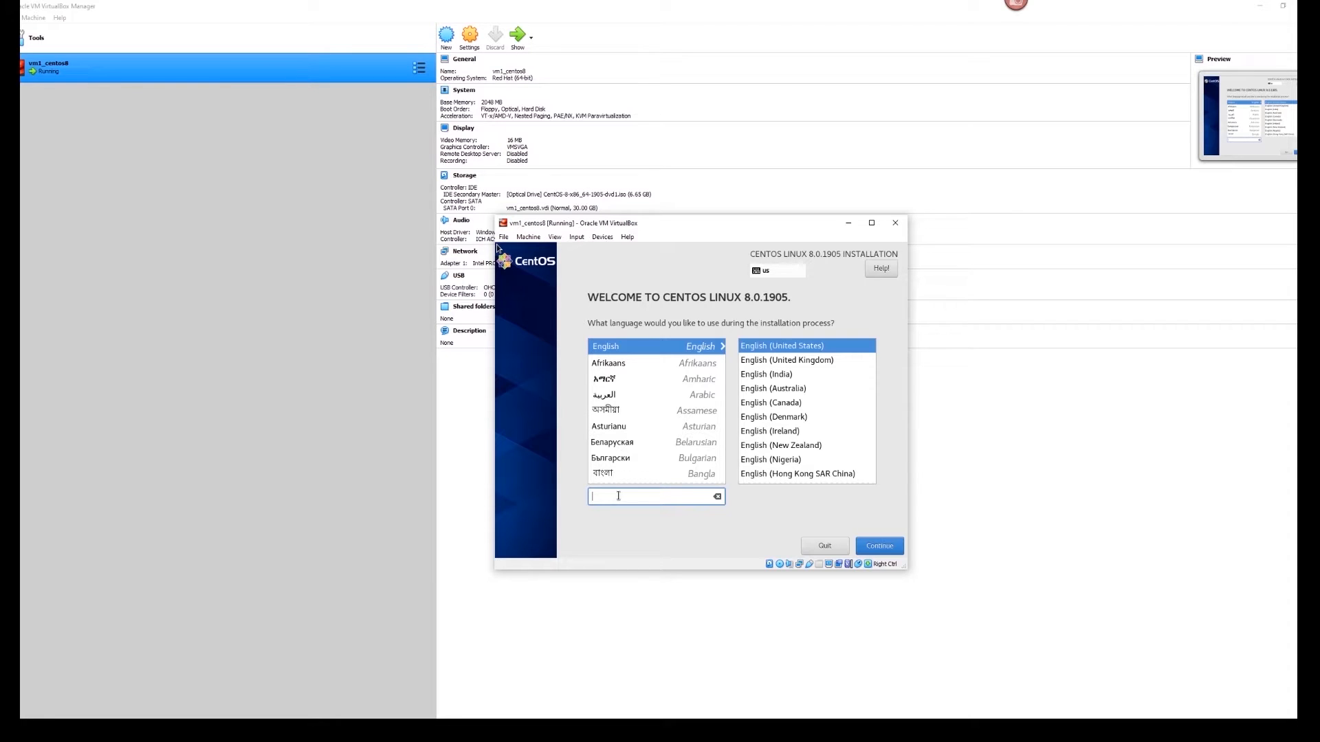
- Choose English (United States) in the language list and continue to the Installation Summary
type("fren")
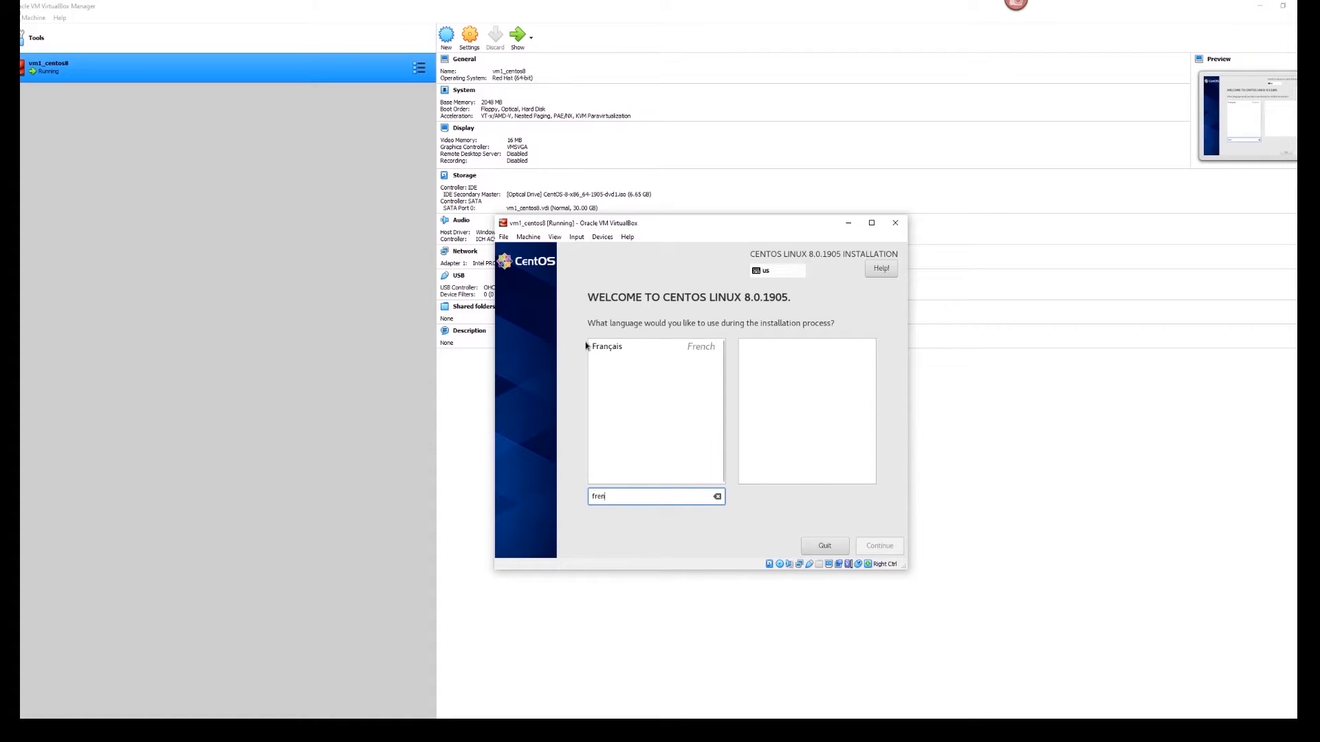
left_click(606, 349)
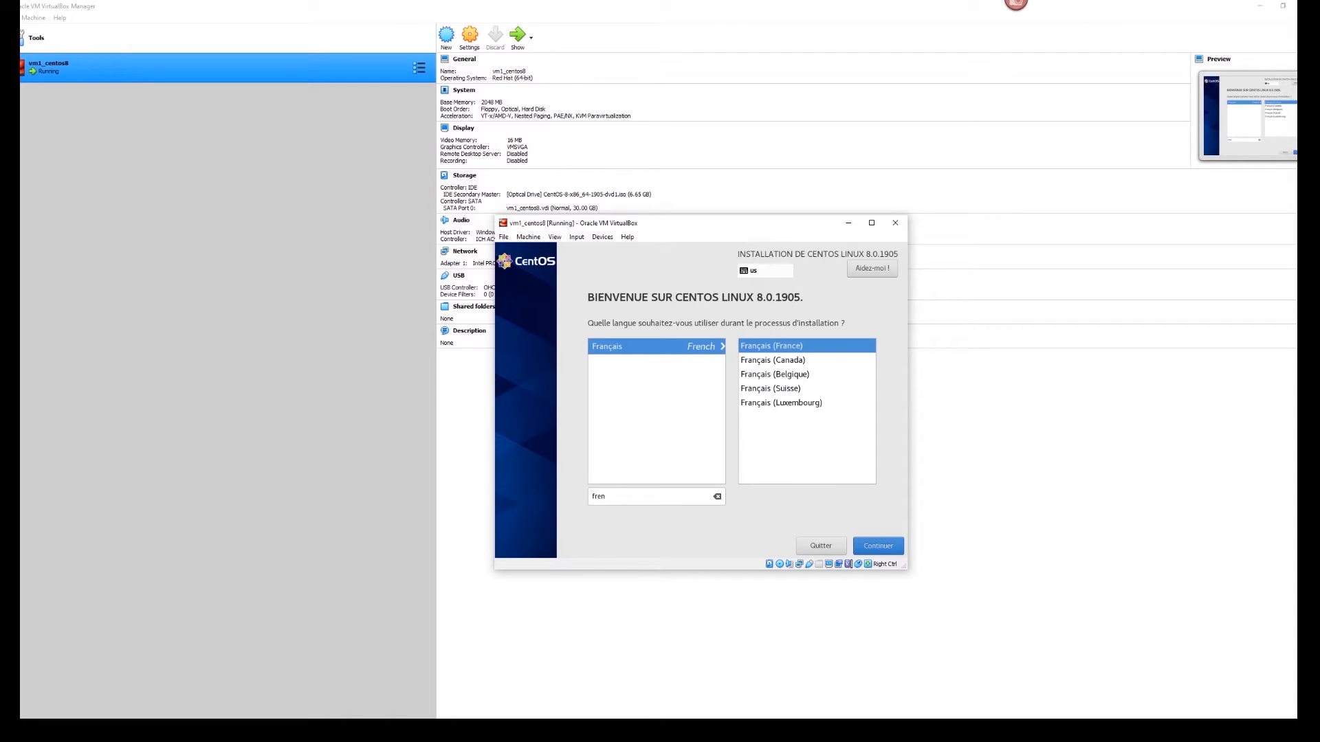
left_click_drag(633, 496, 586, 493)
type("engl")
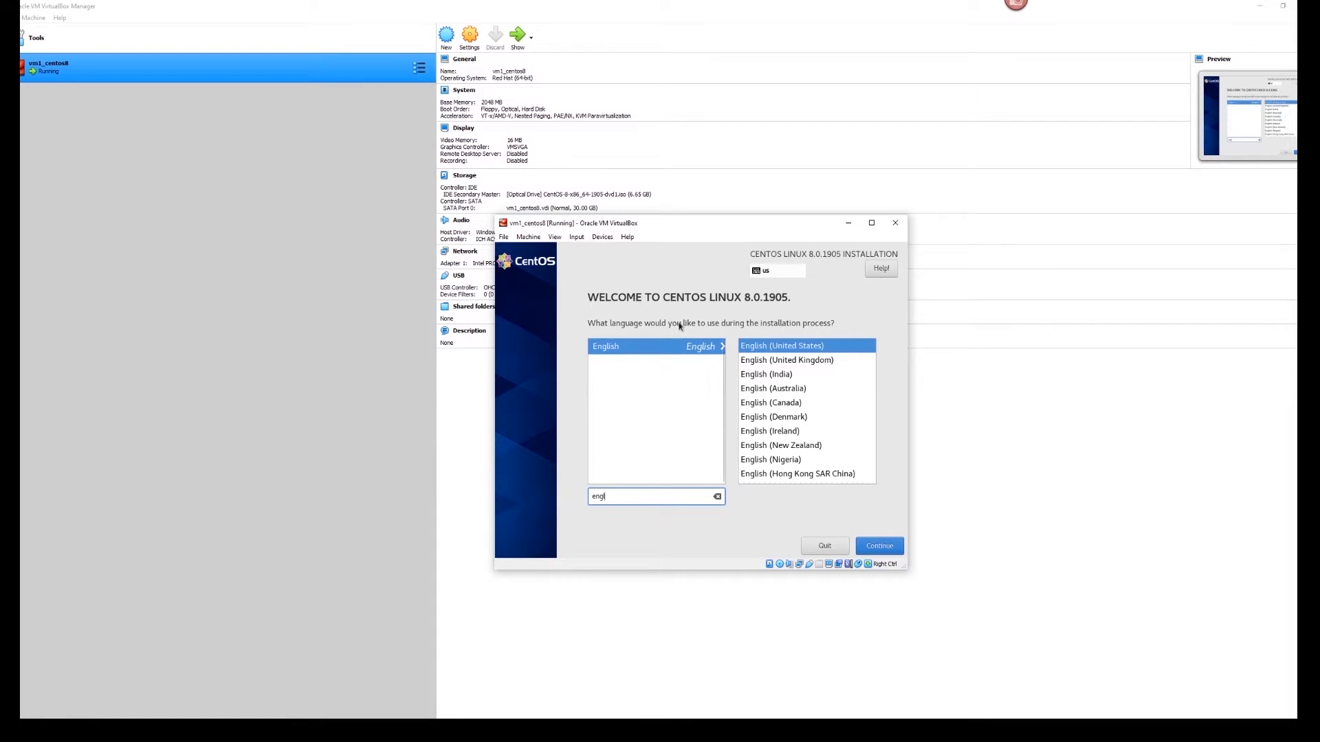
left_click(631, 350)
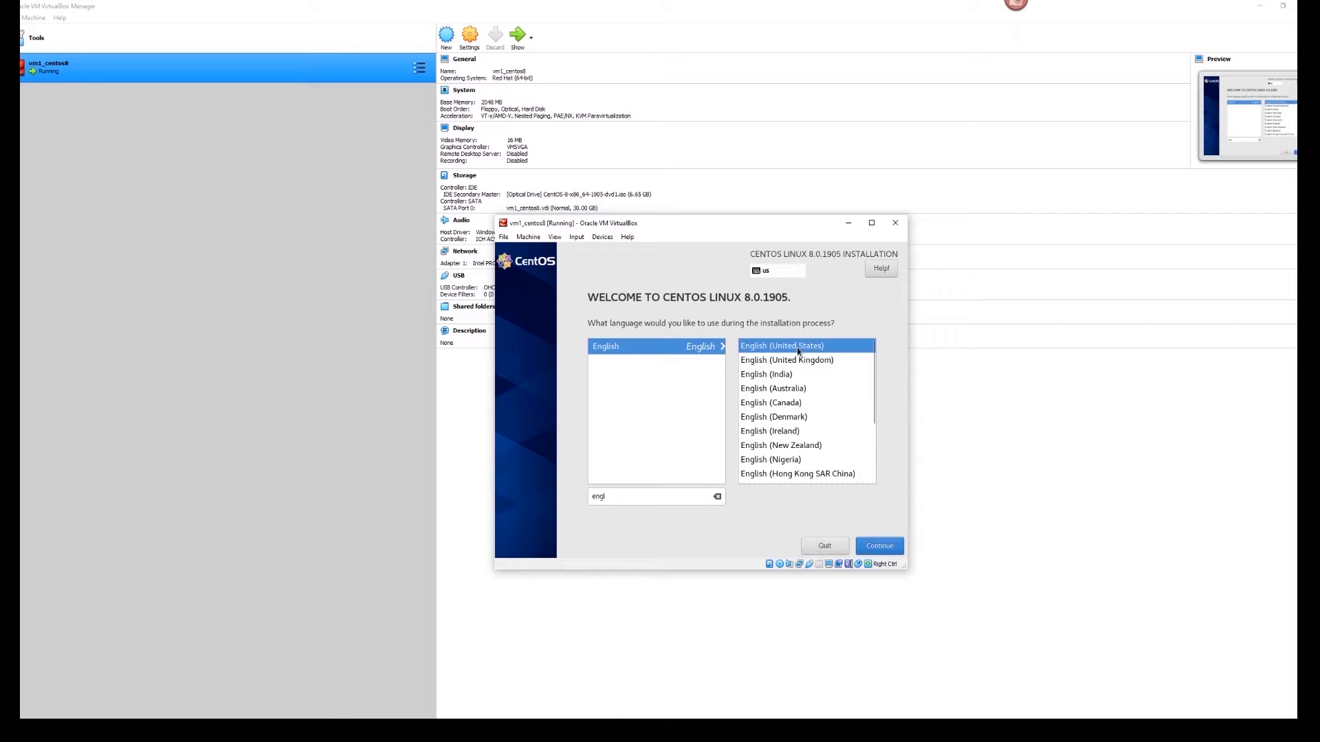
left_click(873, 547)
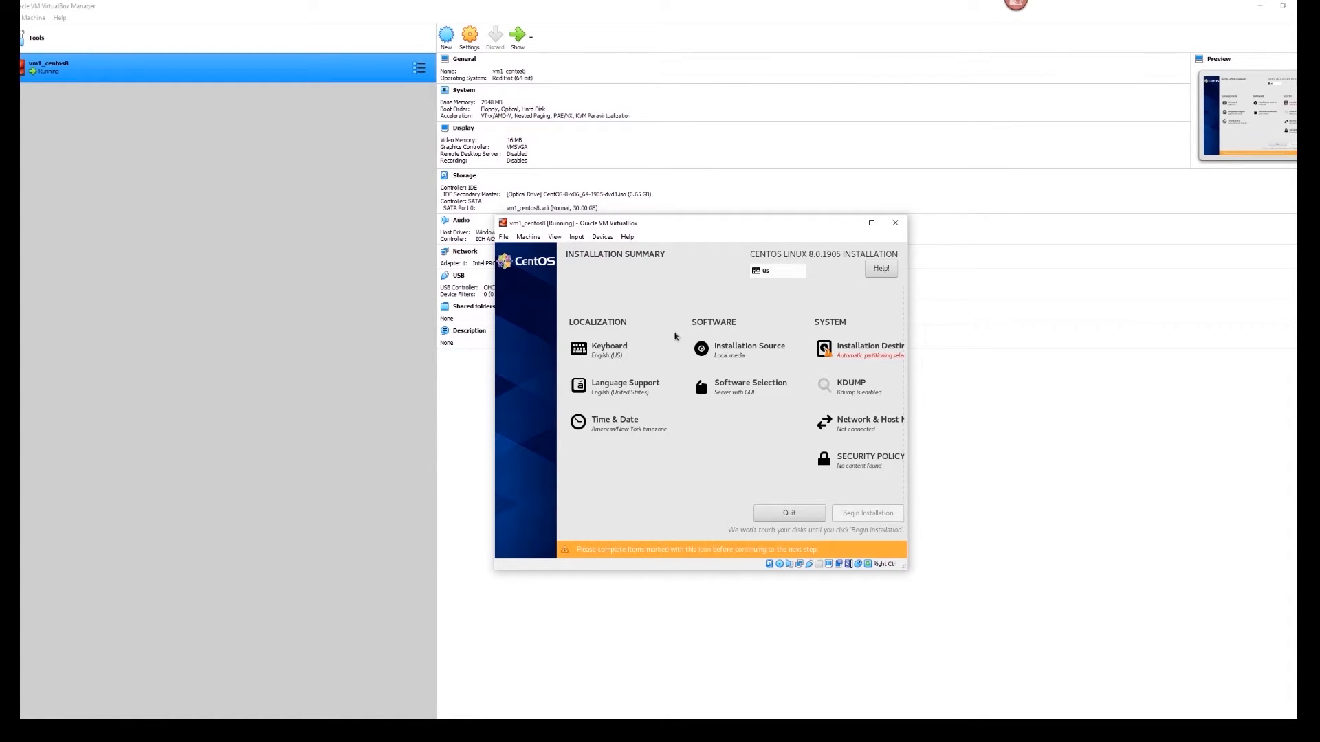
- Search for French and add the French (AZERTY) keyboard layout
left_click(609, 349)
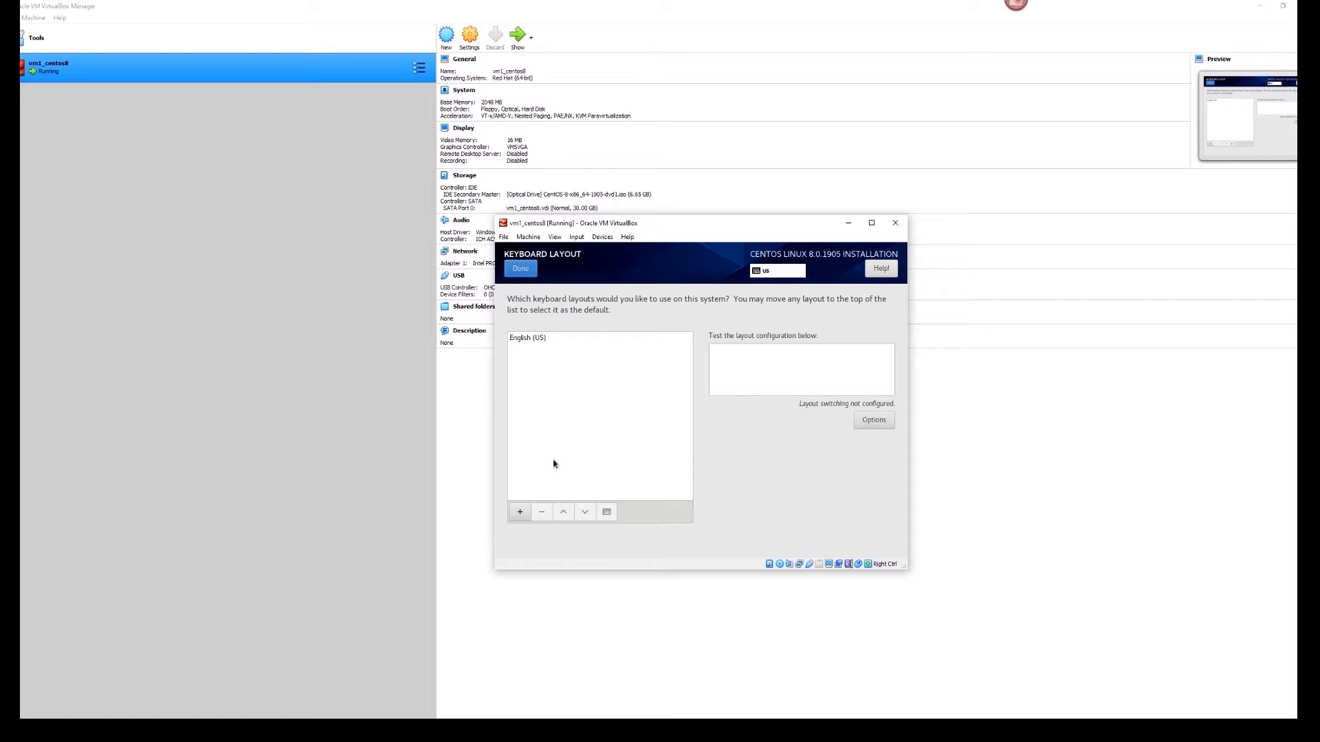
left_click(521, 513)
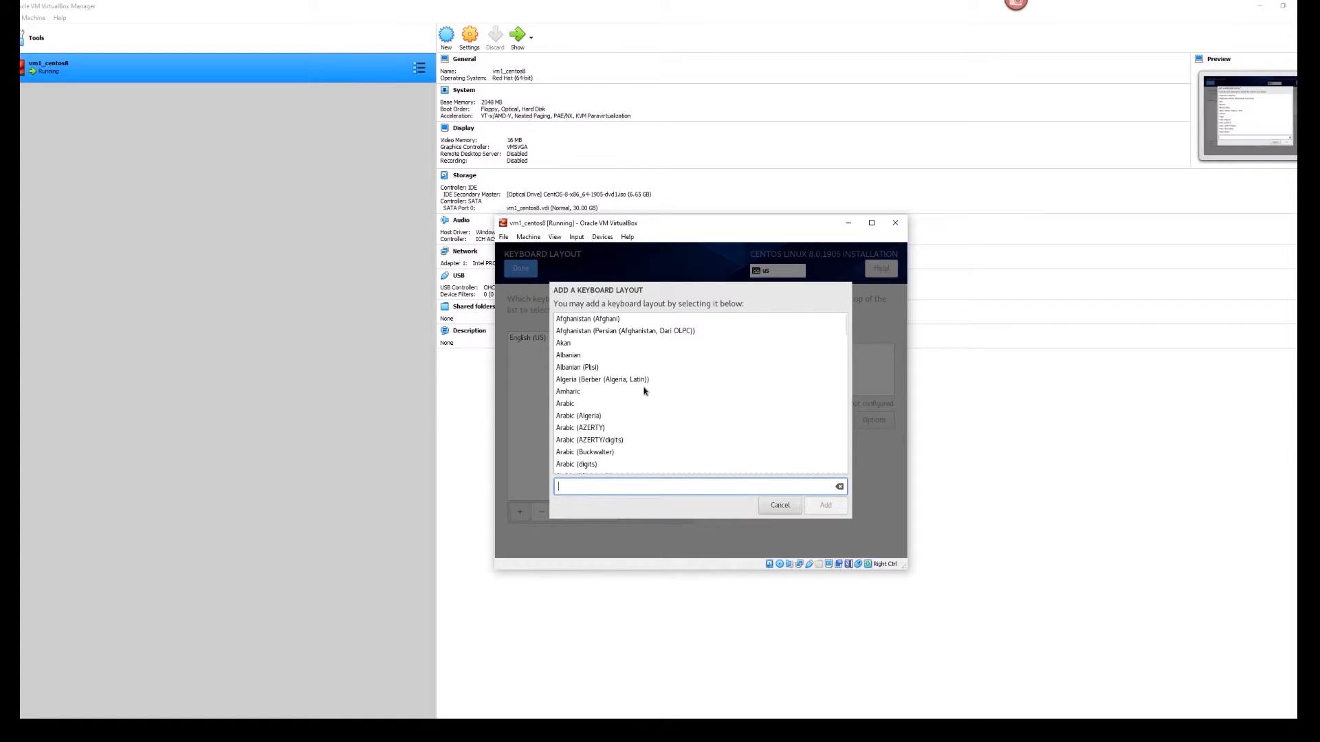
type("French")
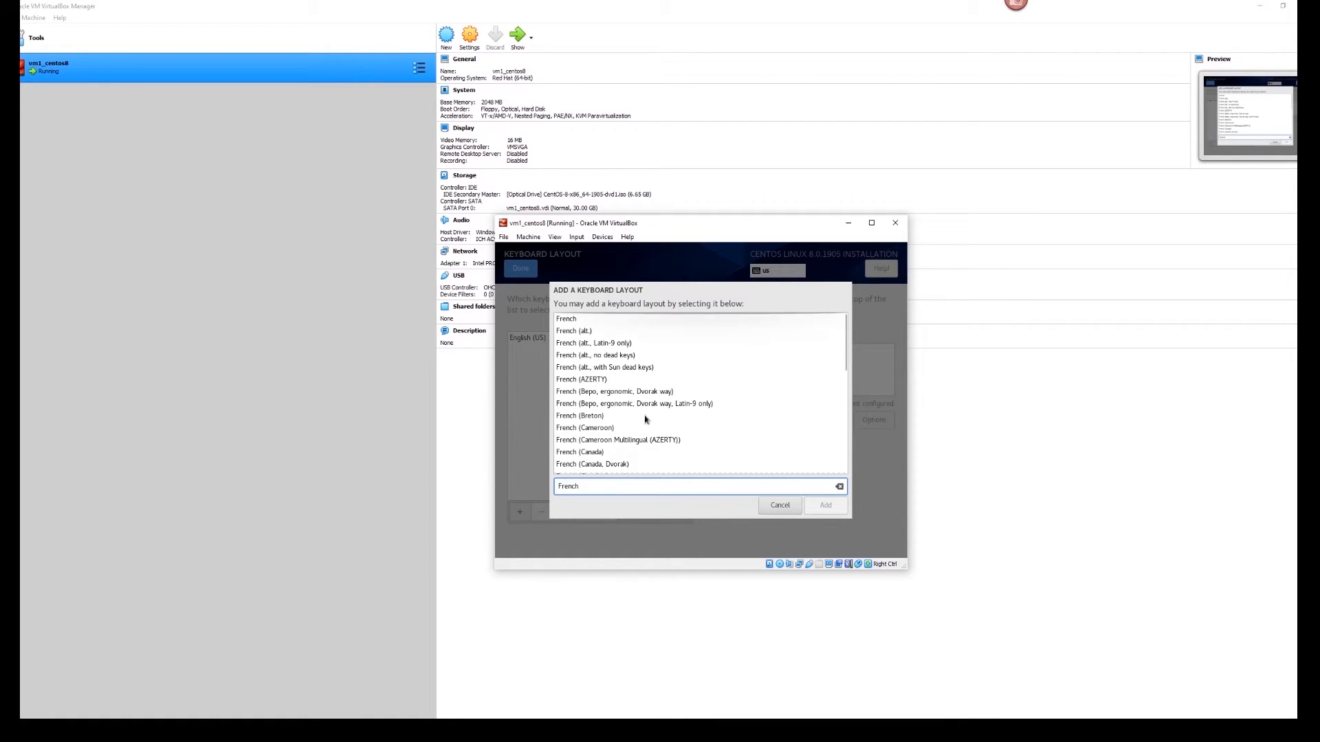
left_click(593, 380)
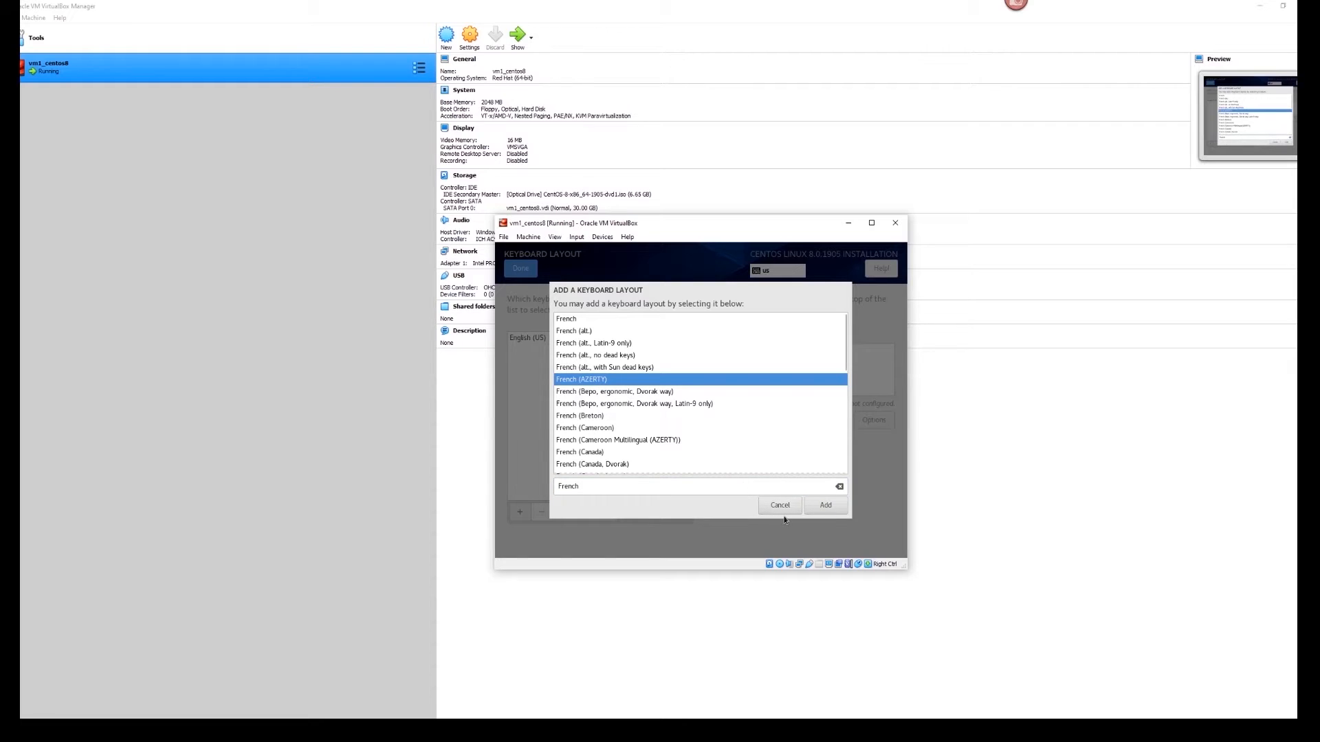
left_click(819, 509)
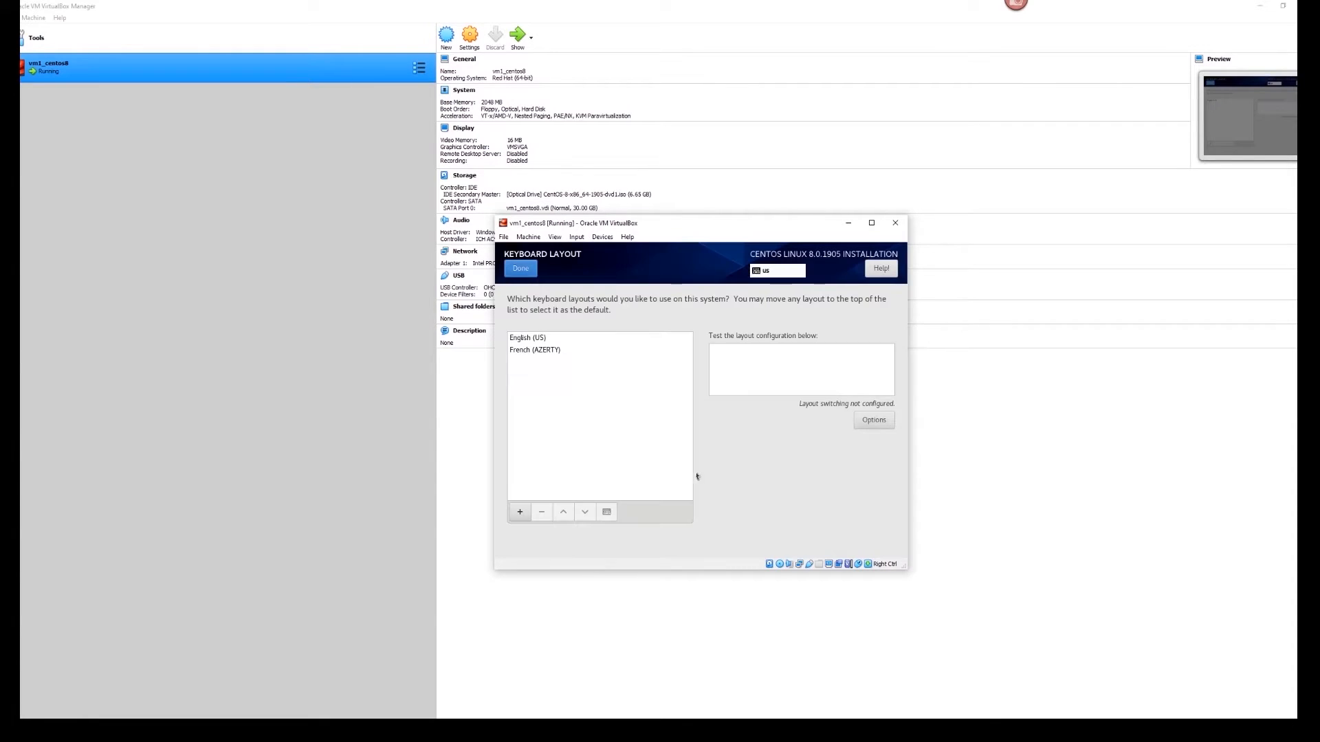
- Reorder the layouts so English (US) stays first as default, then confirm the keyboard settings
left_click(534, 352)
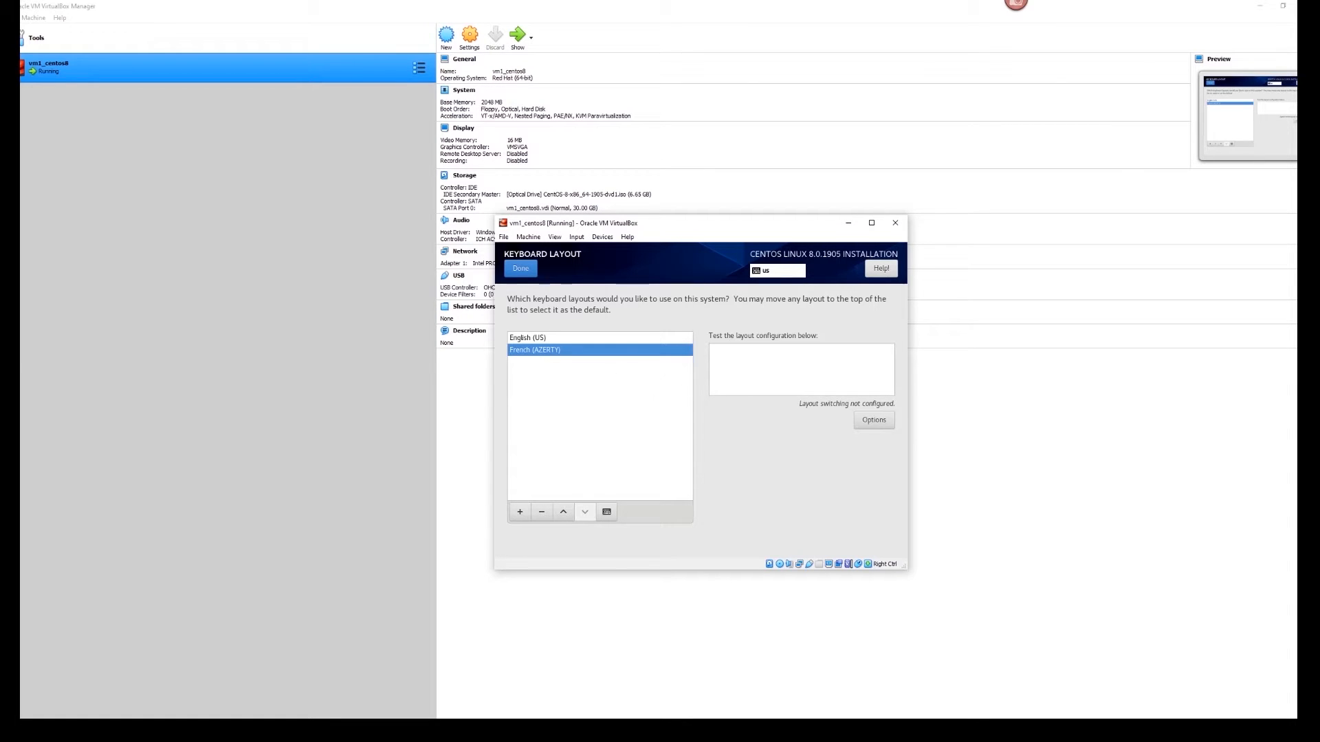
left_click(563, 513)
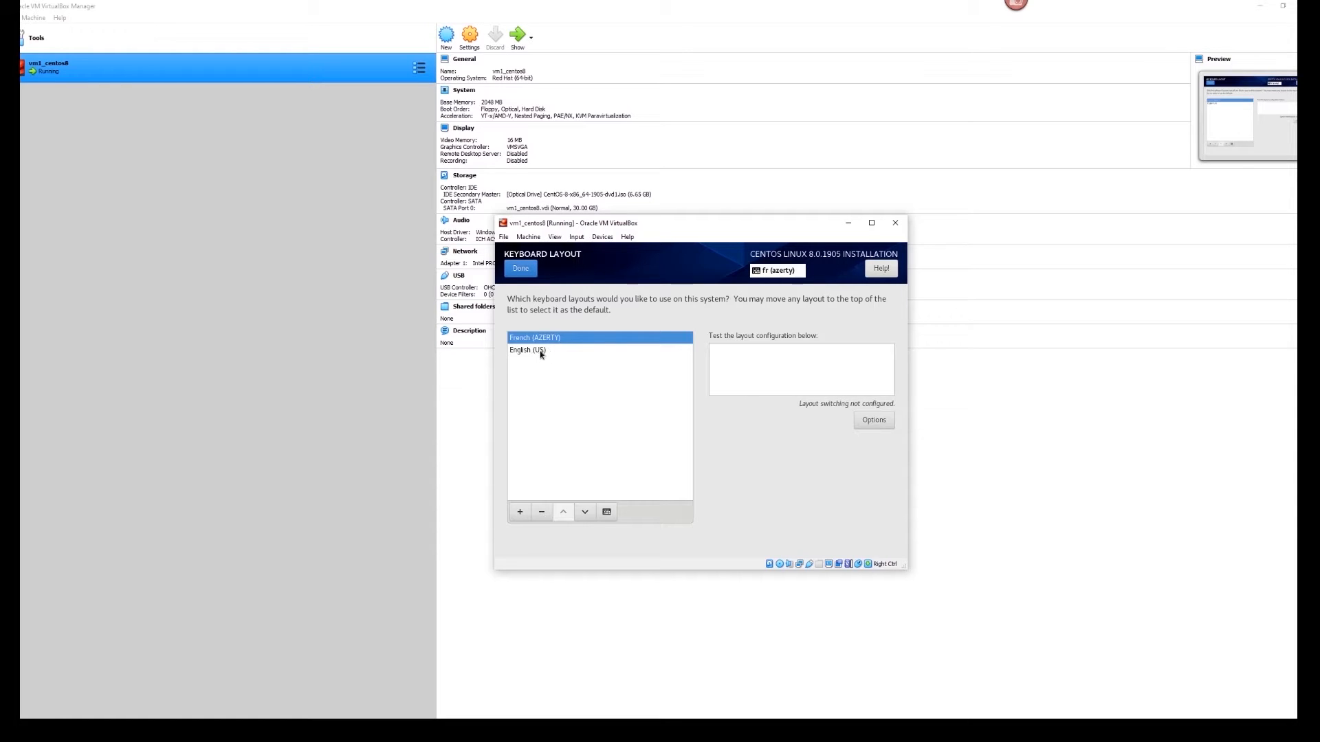
left_click(535, 352)
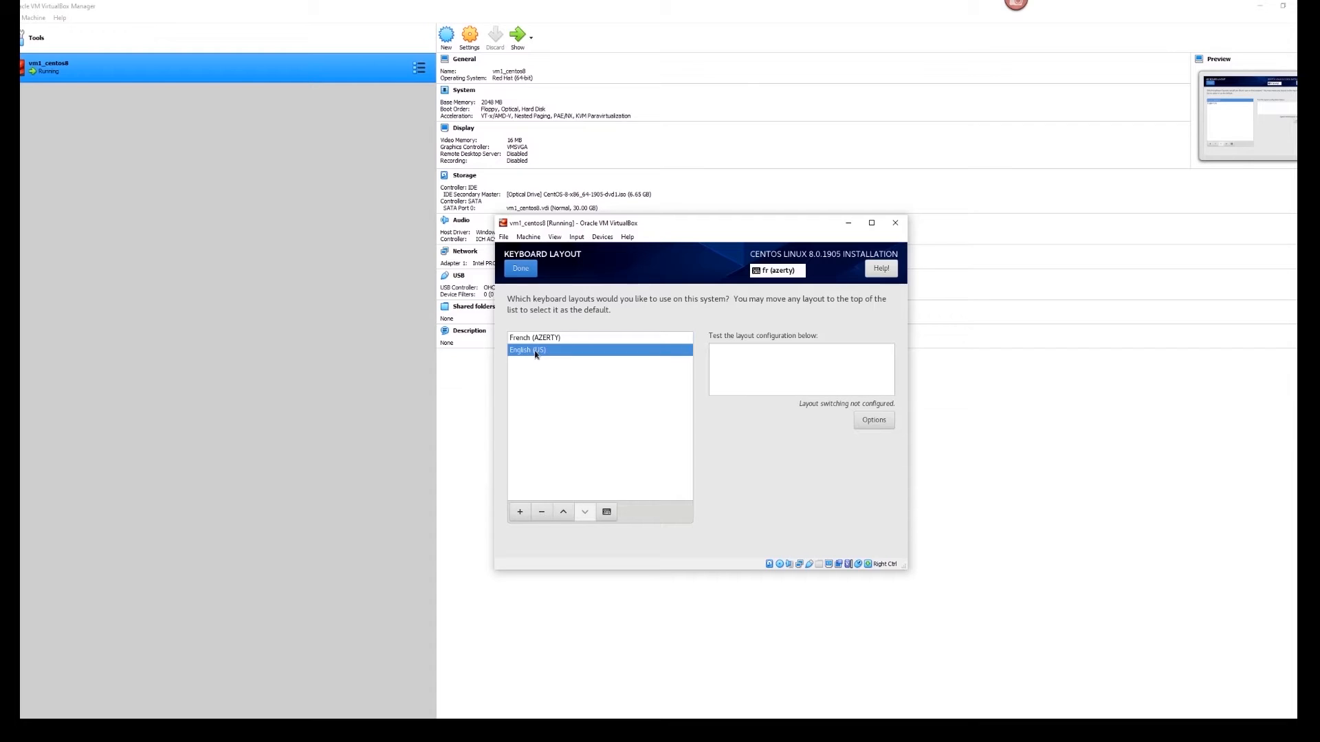
left_click(563, 512)
left_click(521, 269)
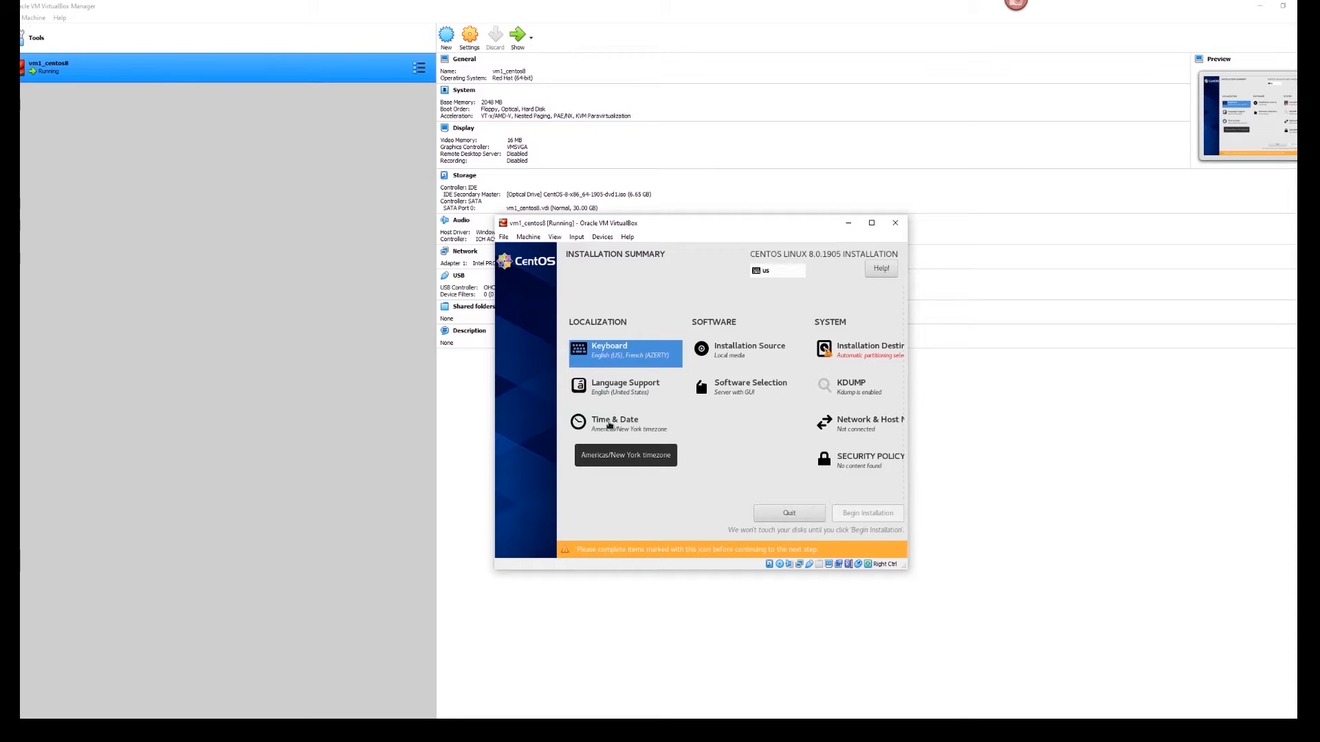
- Try Dakar, Kinshasa, Lubumbashi, Toronto and Moncton on the time zone map, ending on America/New York
left_click(609, 425)
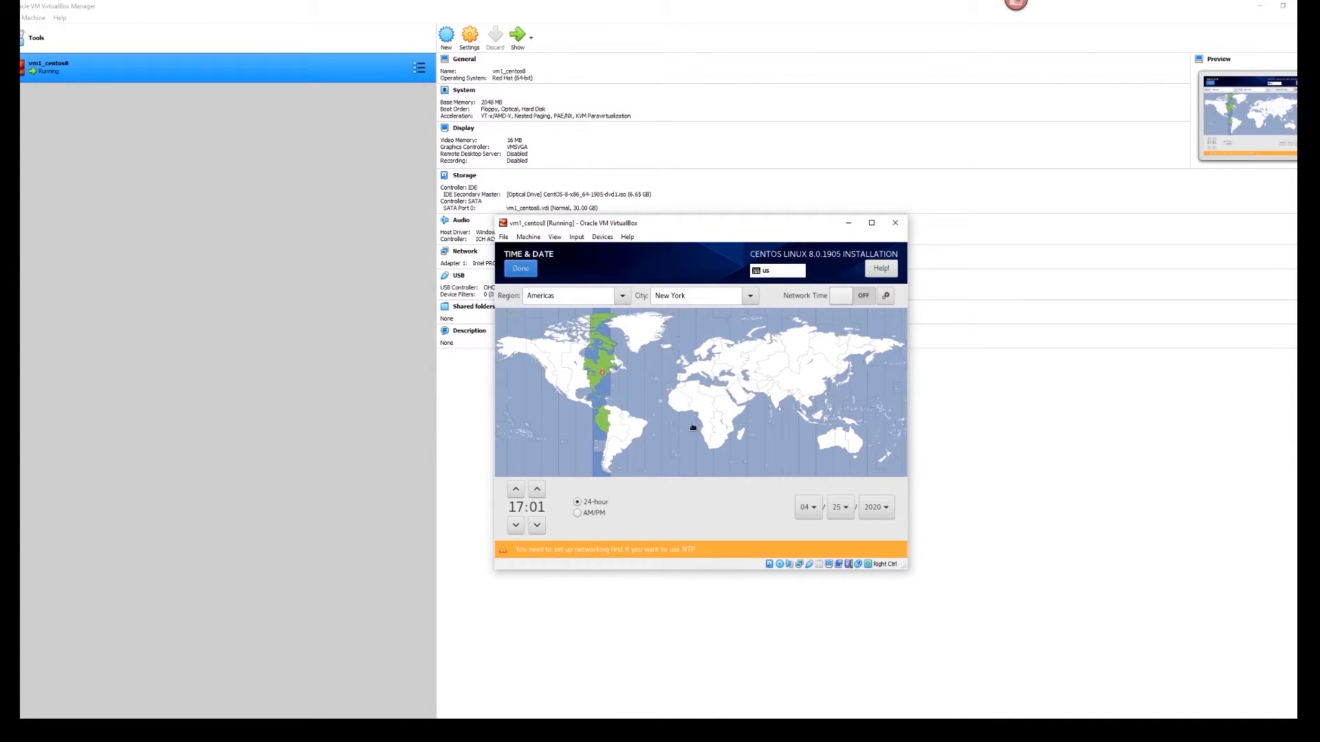
left_click(672, 407)
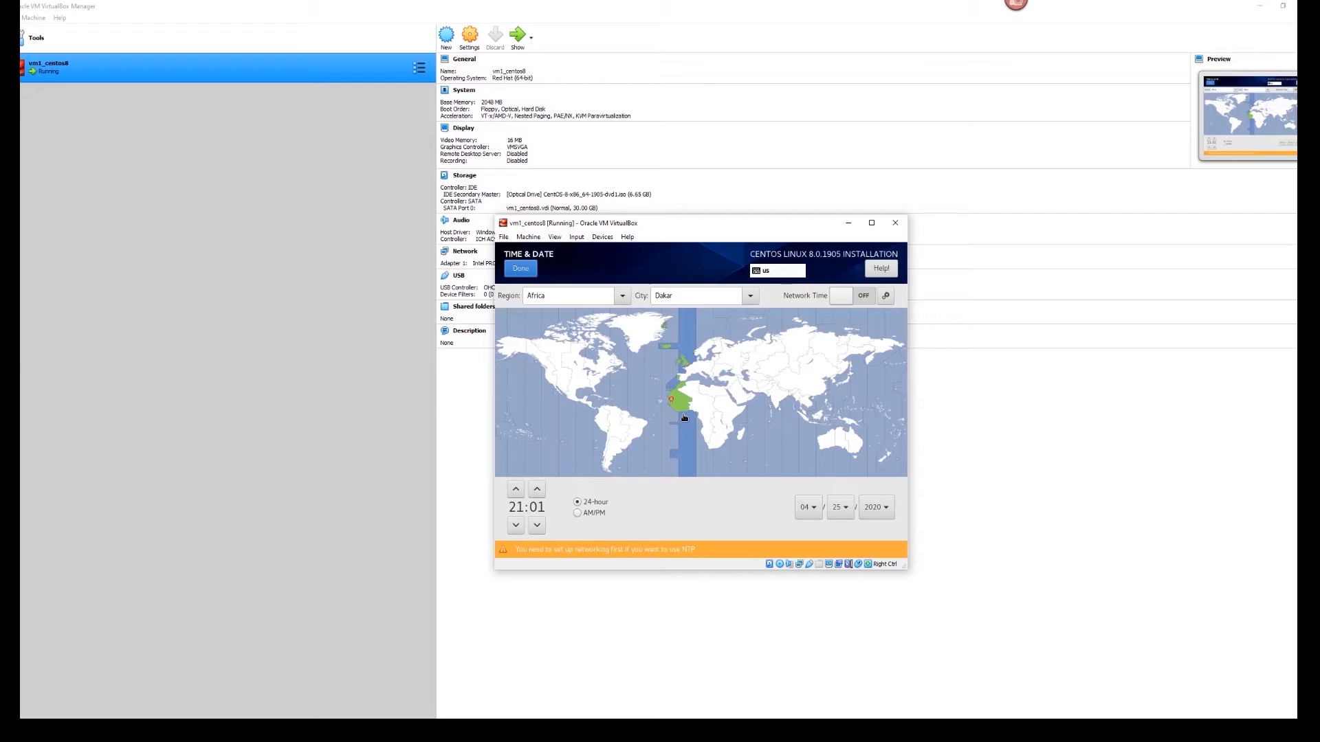
left_click(710, 417)
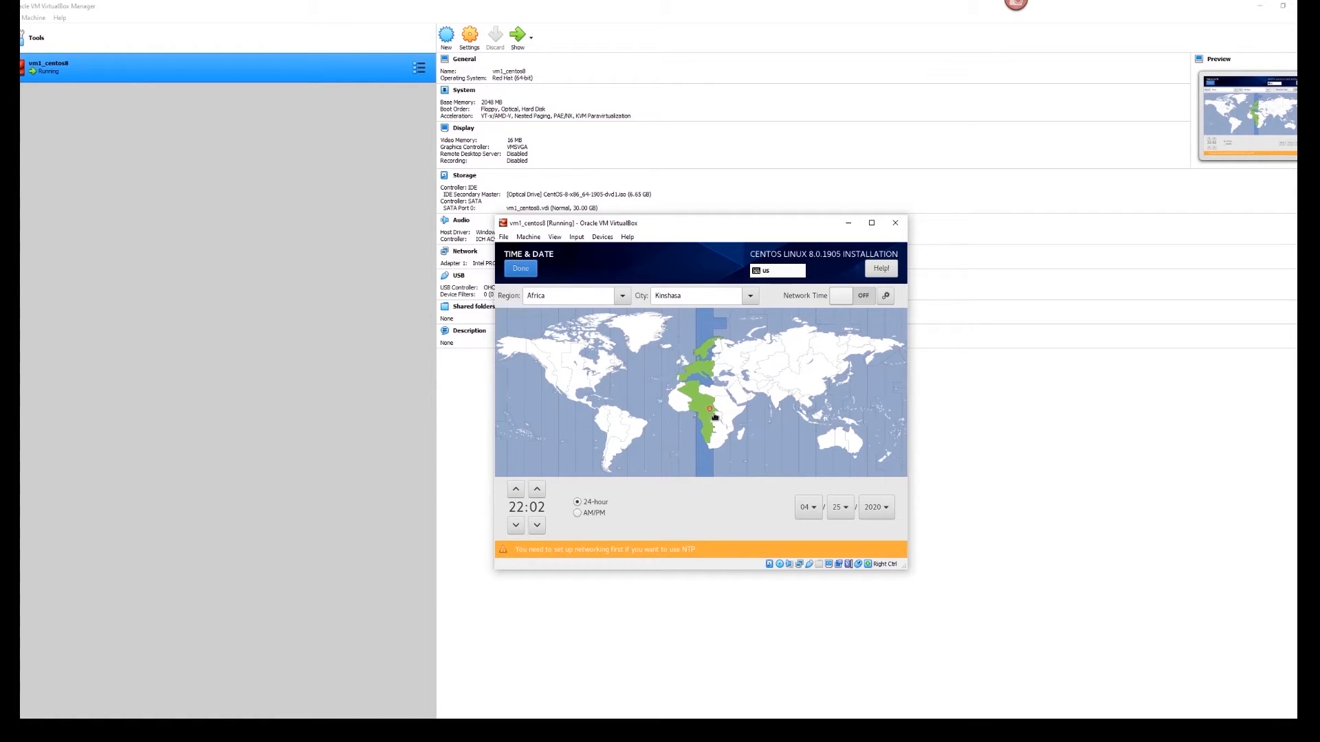
left_click(716, 416)
left_click(711, 414)
left_click(603, 369)
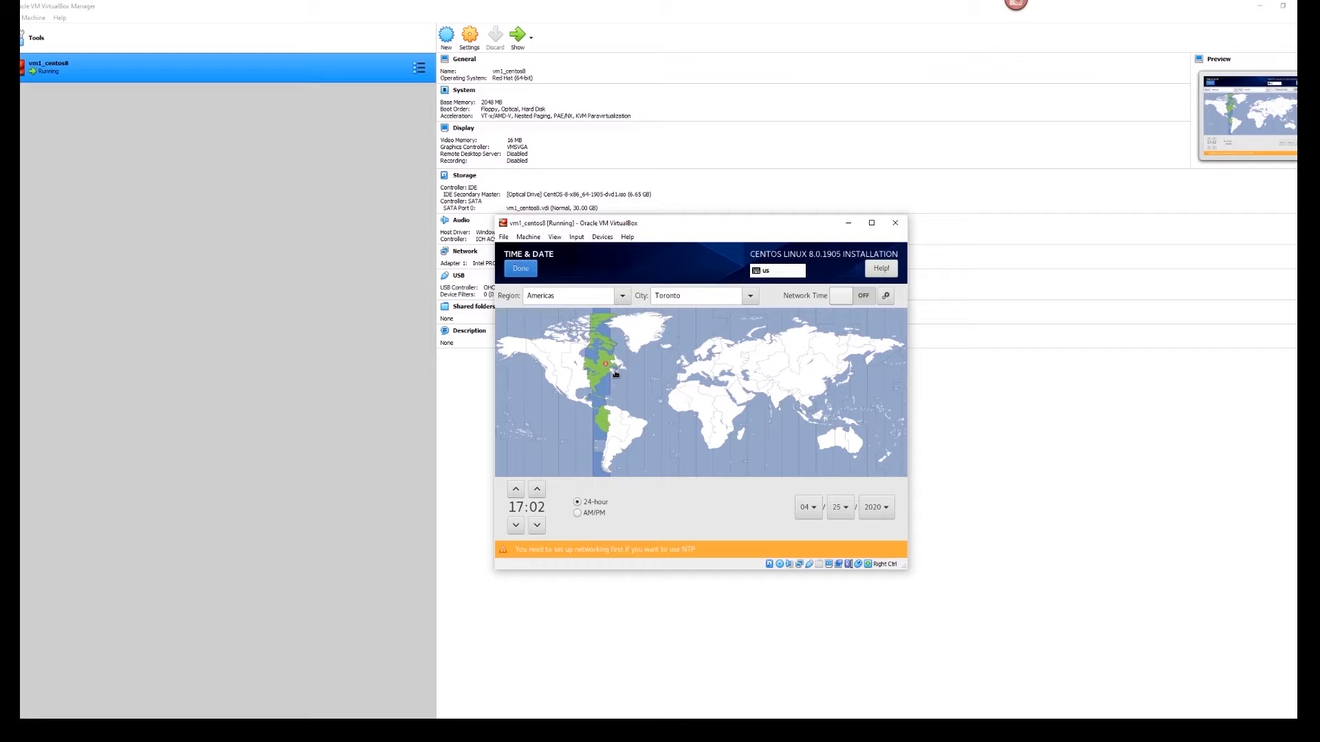
left_click(618, 373)
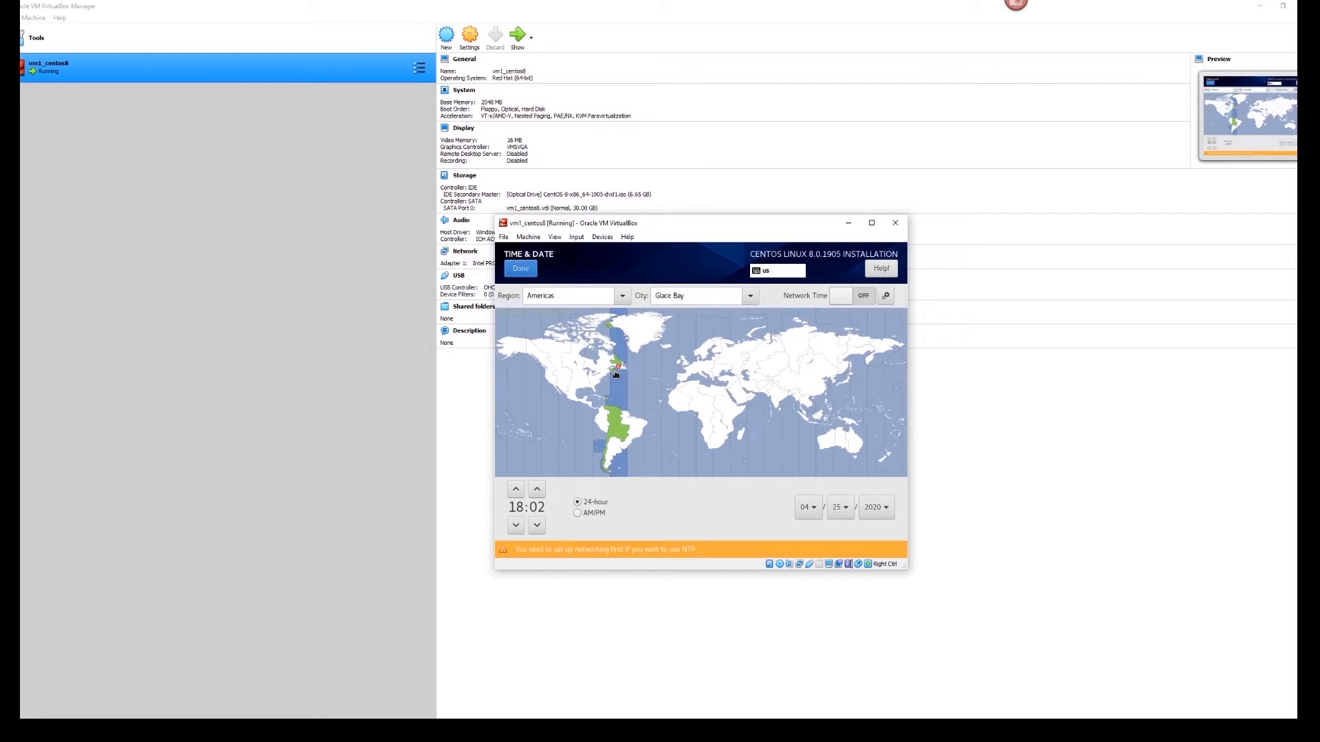
left_click(613, 373)
left_click(609, 373)
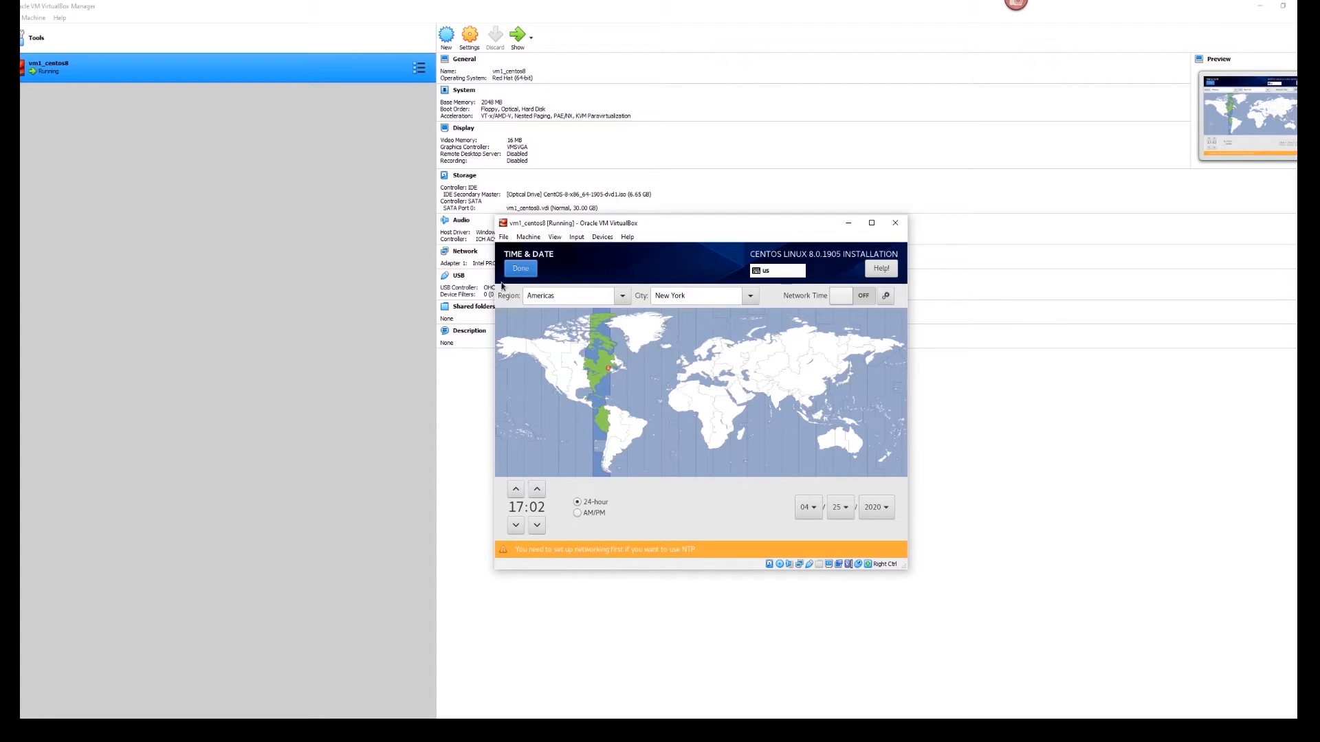
- Confirm New York time and keep the auto-detected local media as installation source
left_click(519, 271)
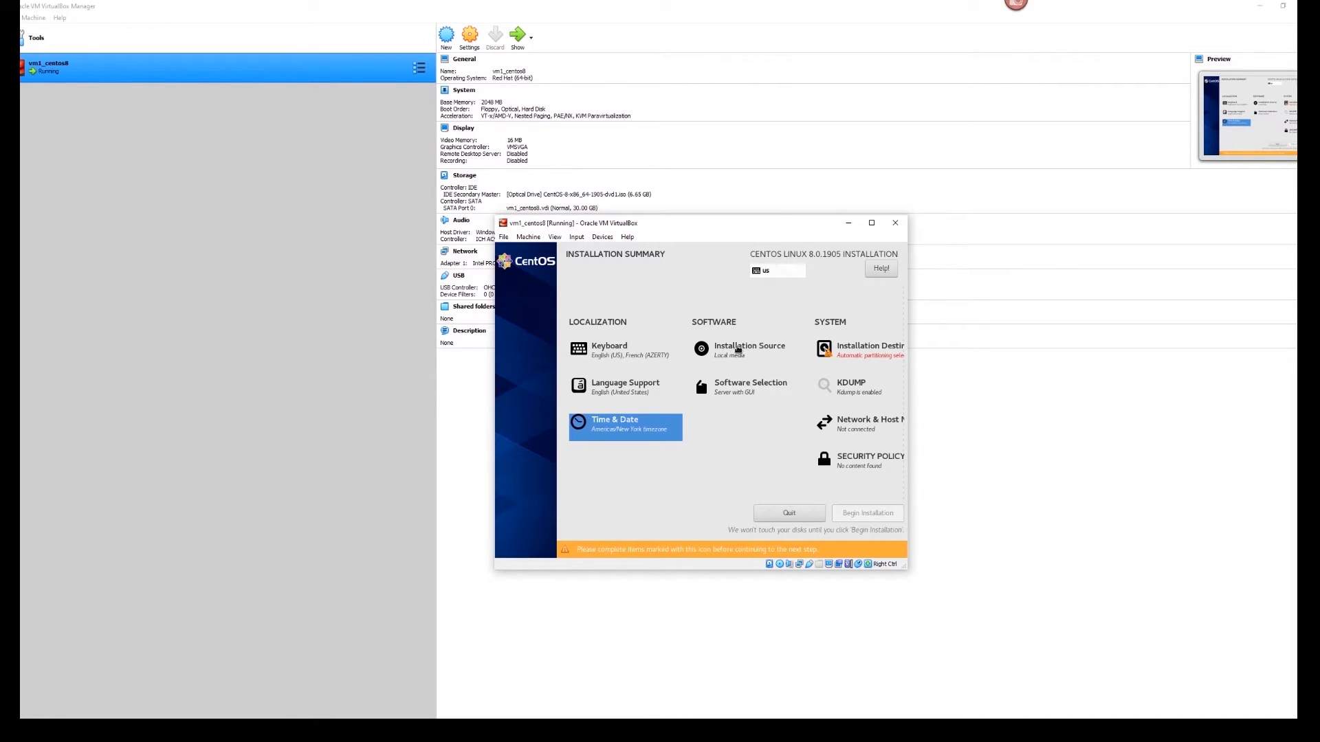
left_click(735, 349)
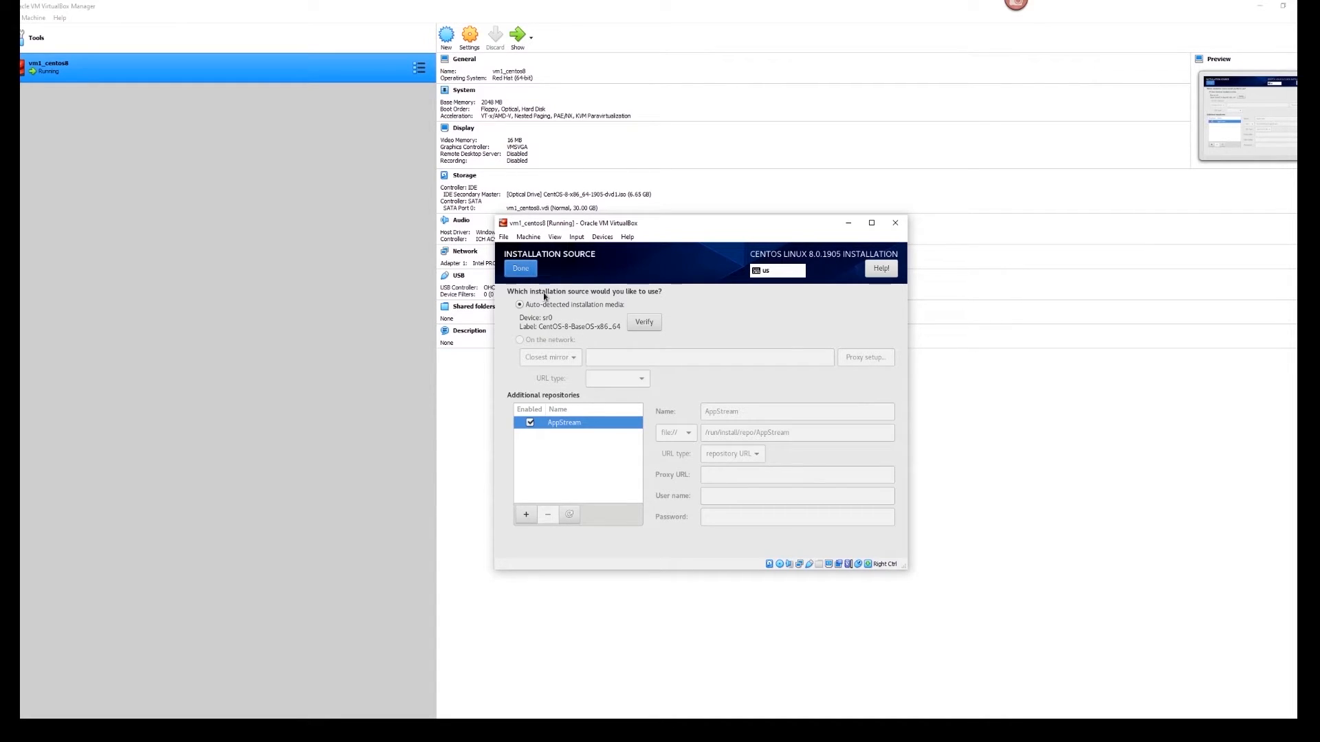
left_click(526, 272)
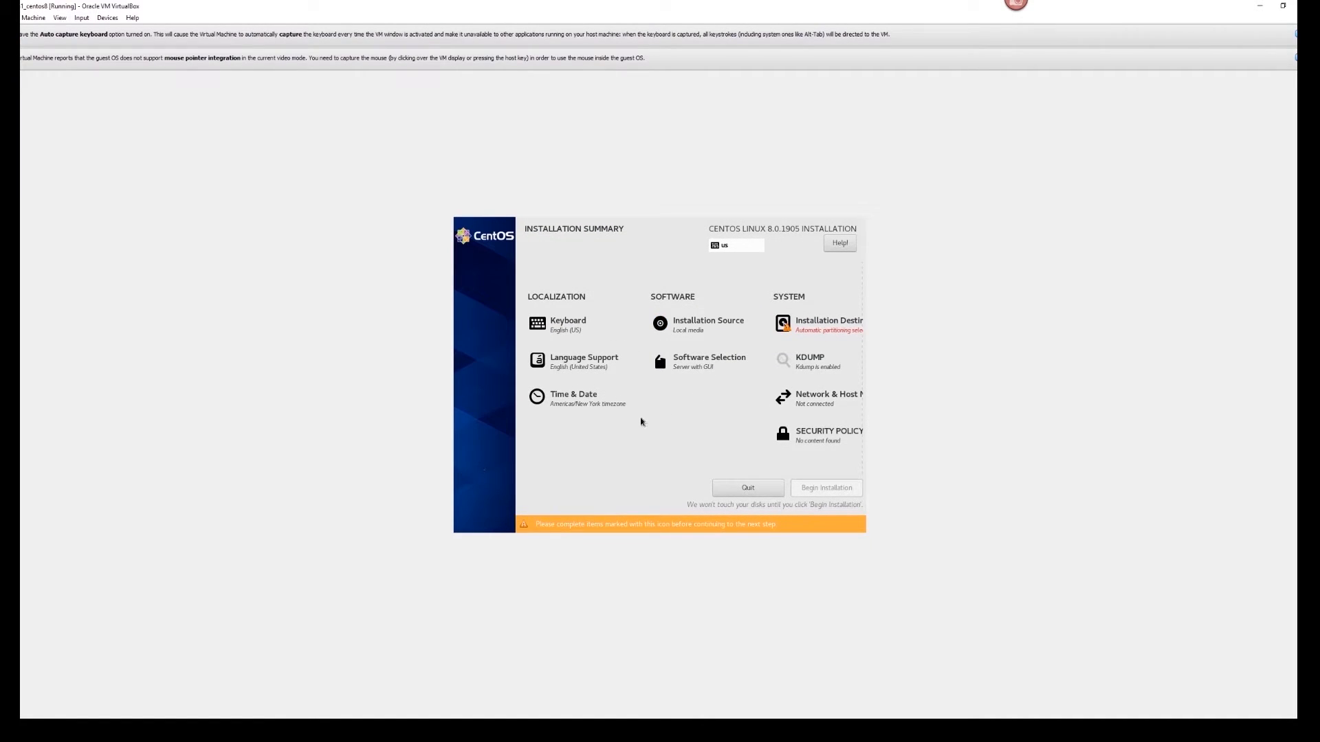
- In Software Selection, try Server and Minimal Install, then select Workstation as base environment
left_click(668, 359)
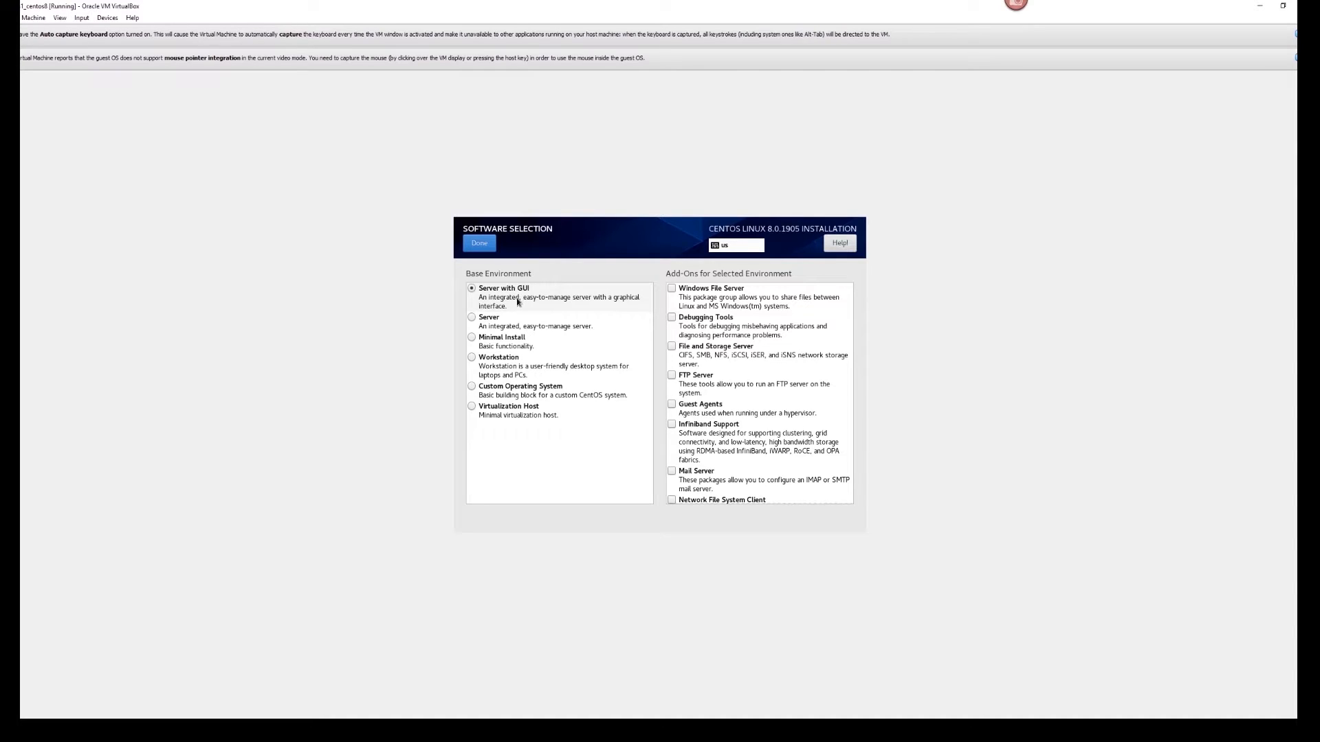
scroll(748, 341, "down", 5)
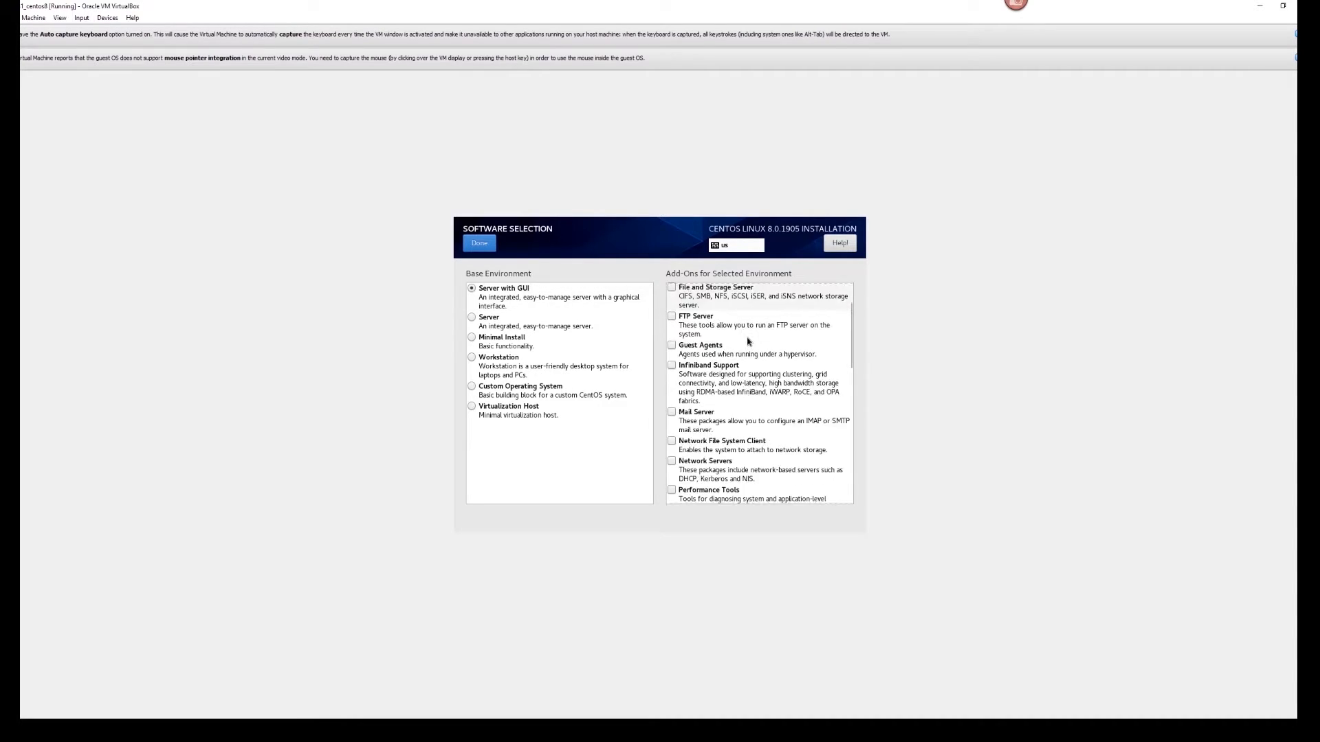
scroll(748, 341, "down", 9)
scroll(748, 342, "up", 5)
scroll(748, 338, "up", 9)
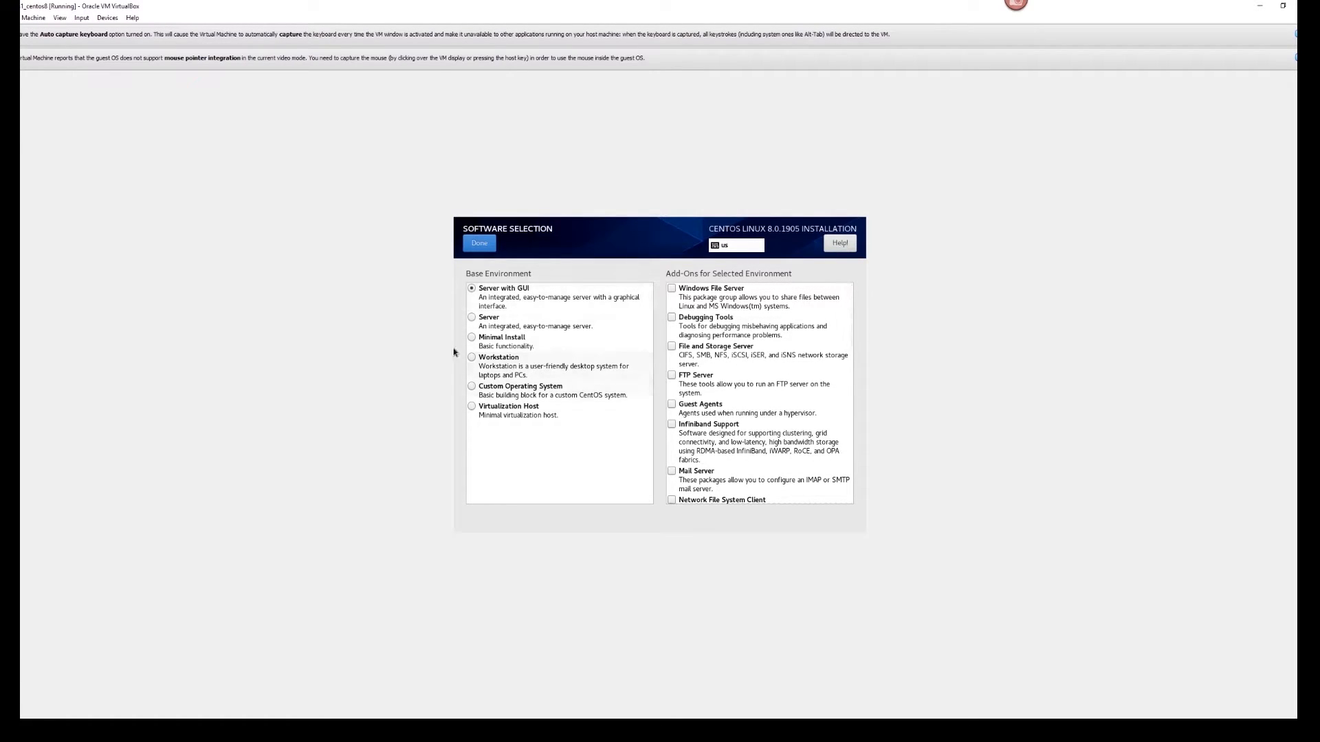
left_click(486, 329)
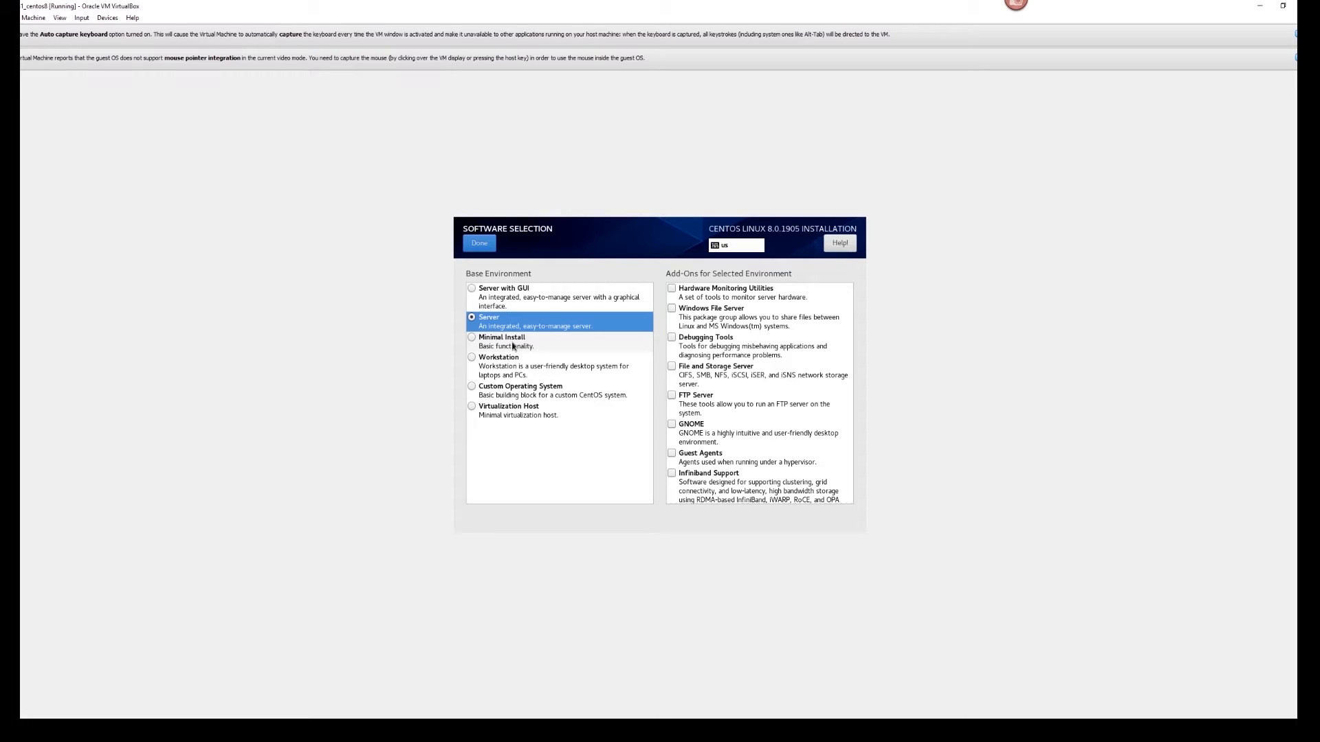
left_click(512, 345)
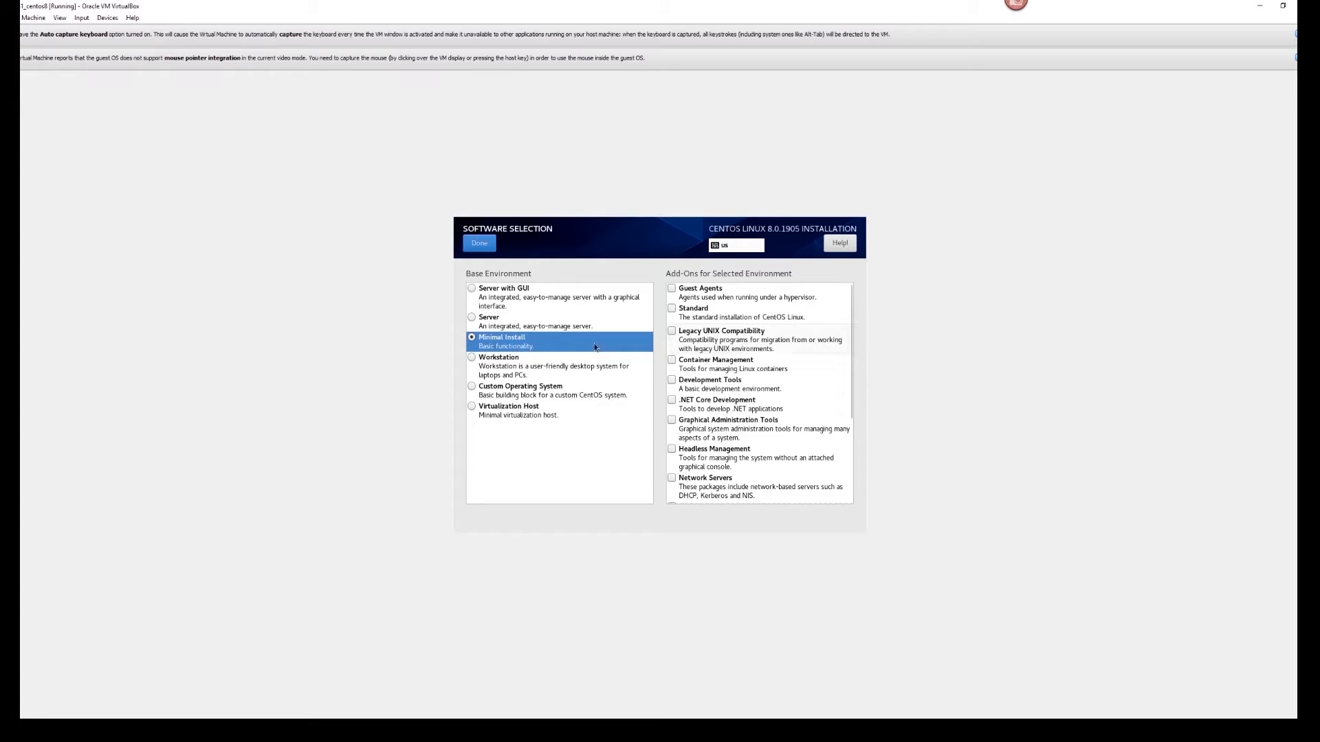
left_click(499, 366)
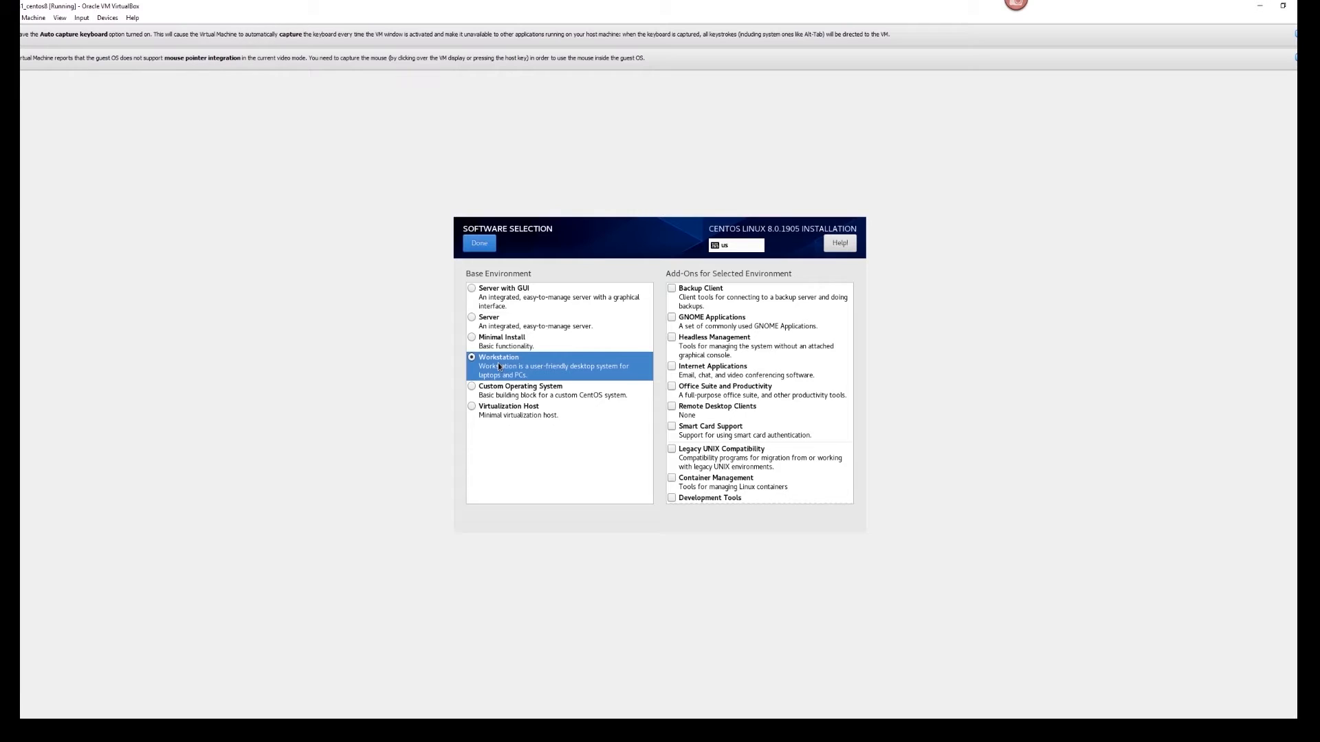
scroll(778, 383, "down", 5)
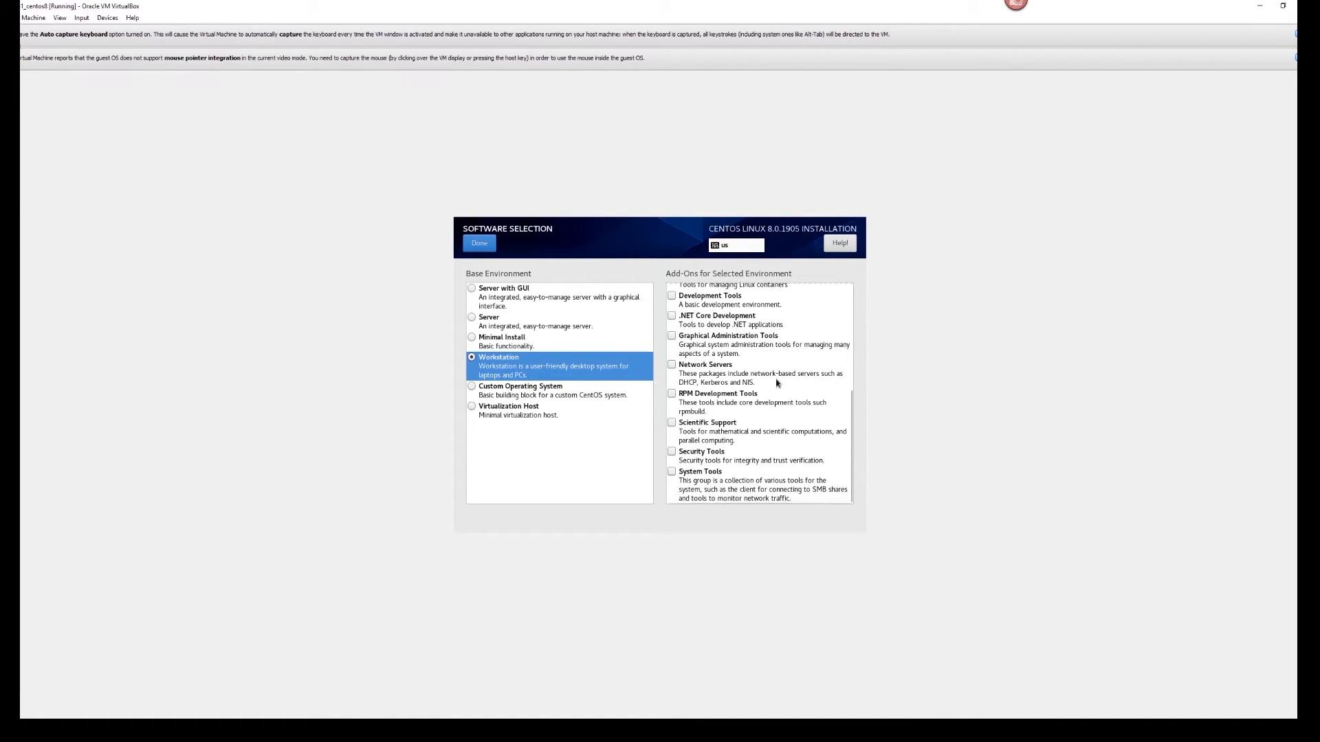
scroll(779, 412, "up", 5)
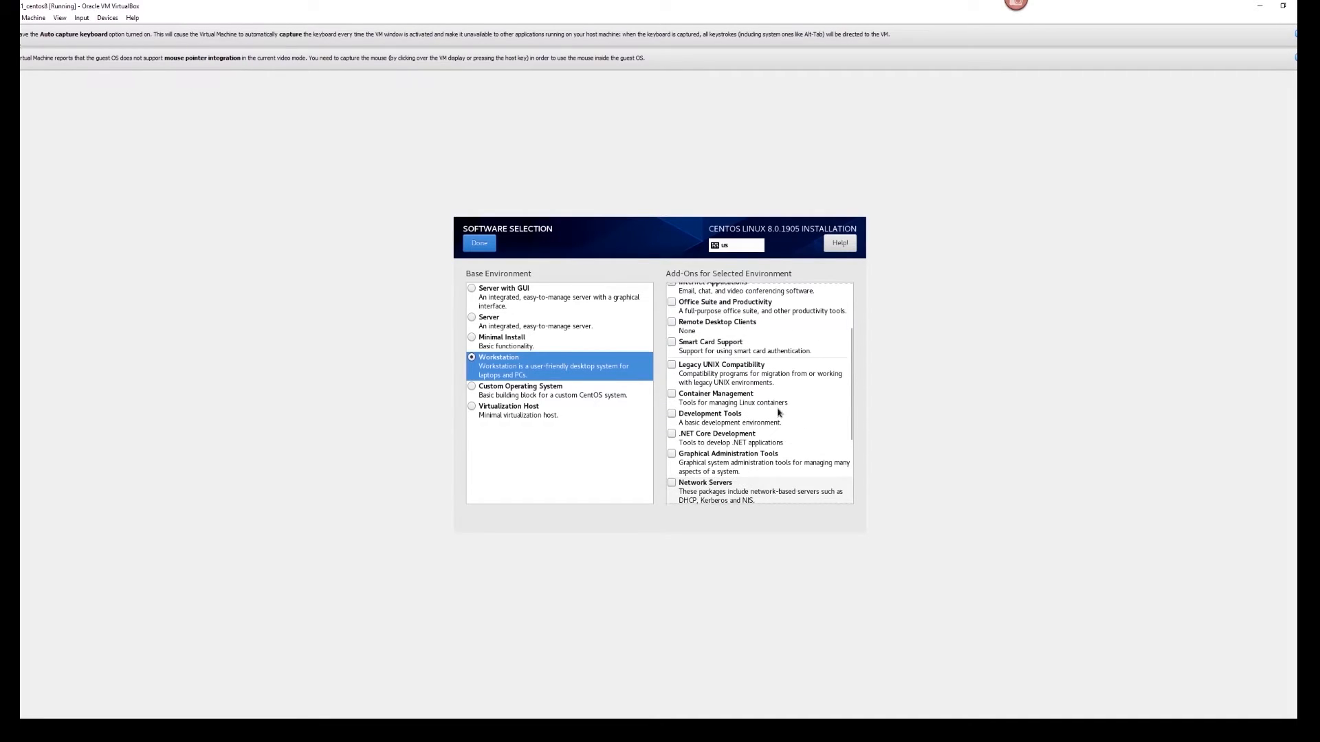
scroll(779, 411, "down", 5)
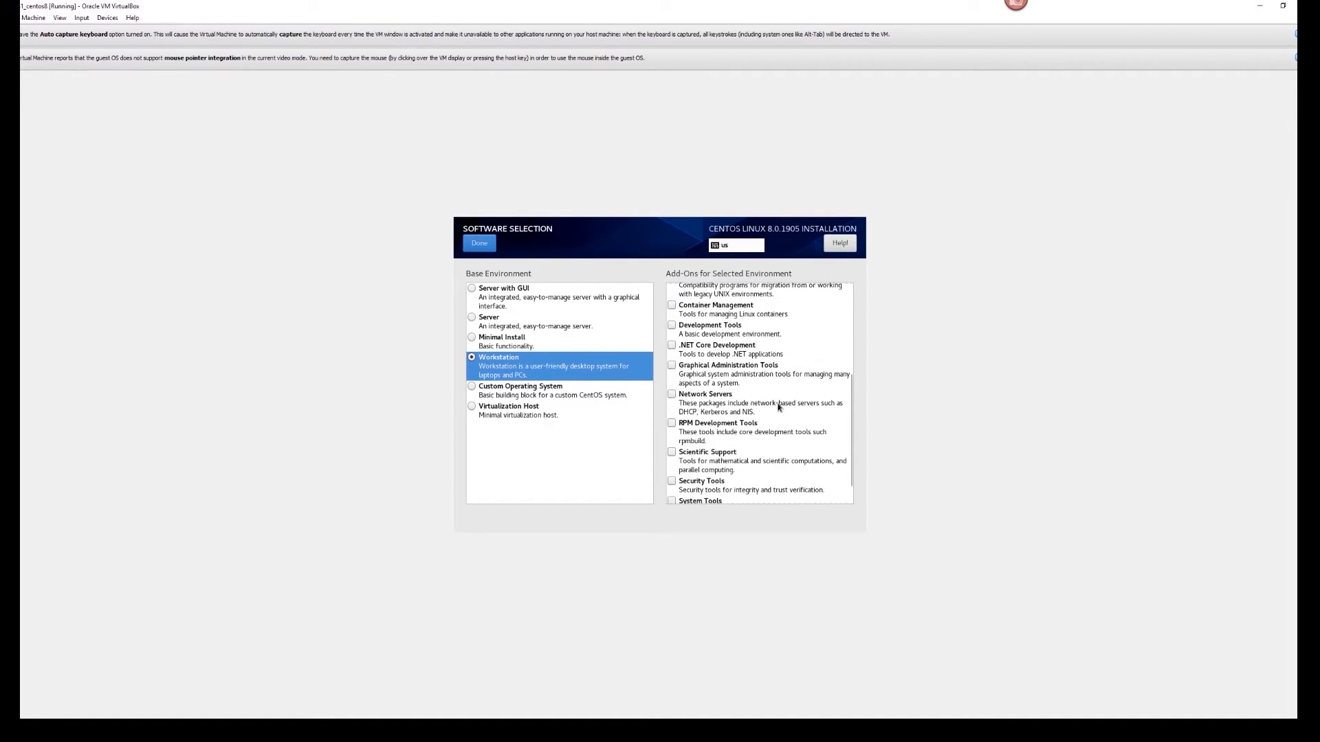
scroll(779, 410, "up", 2)
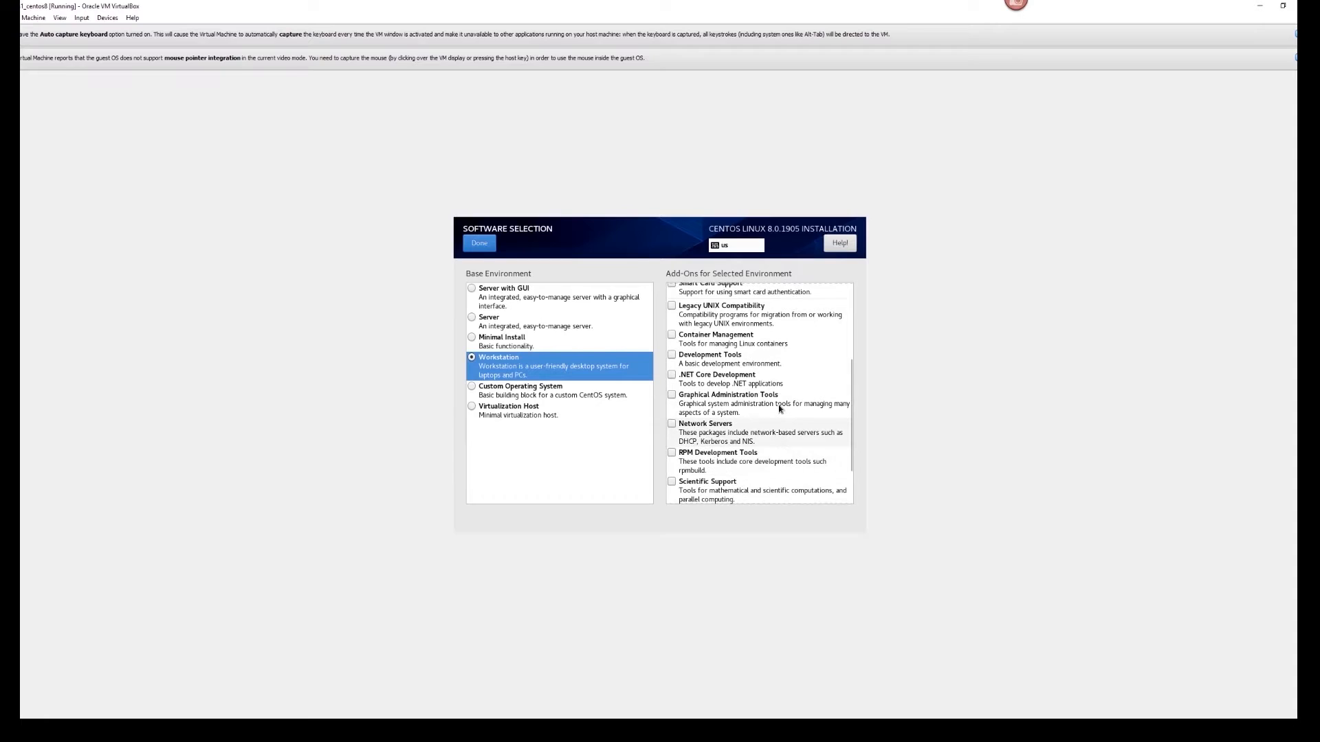
- Tick Graphical Administration Tools and Office Suite and Productivity, compare other environments, then reselect Workstation
left_click(734, 398)
scroll(732, 396, "up", 1)
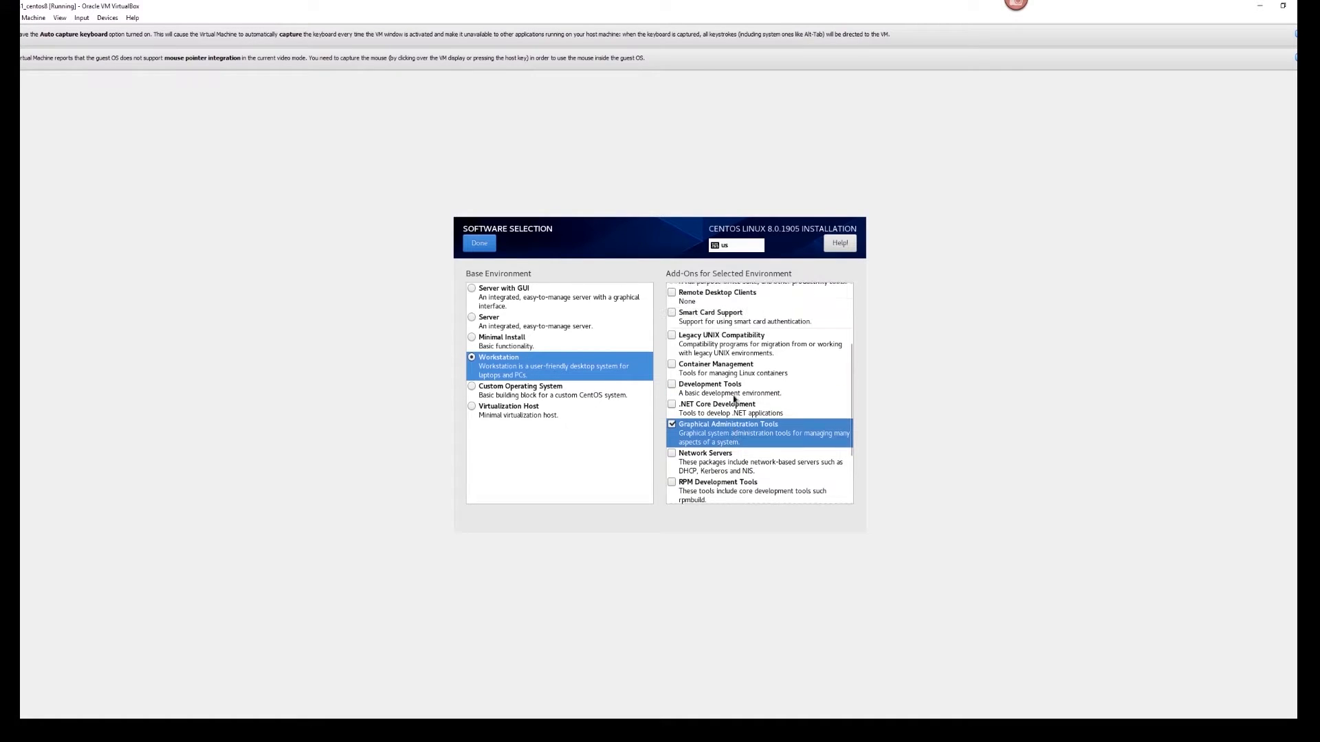
scroll(733, 395, "up", 2)
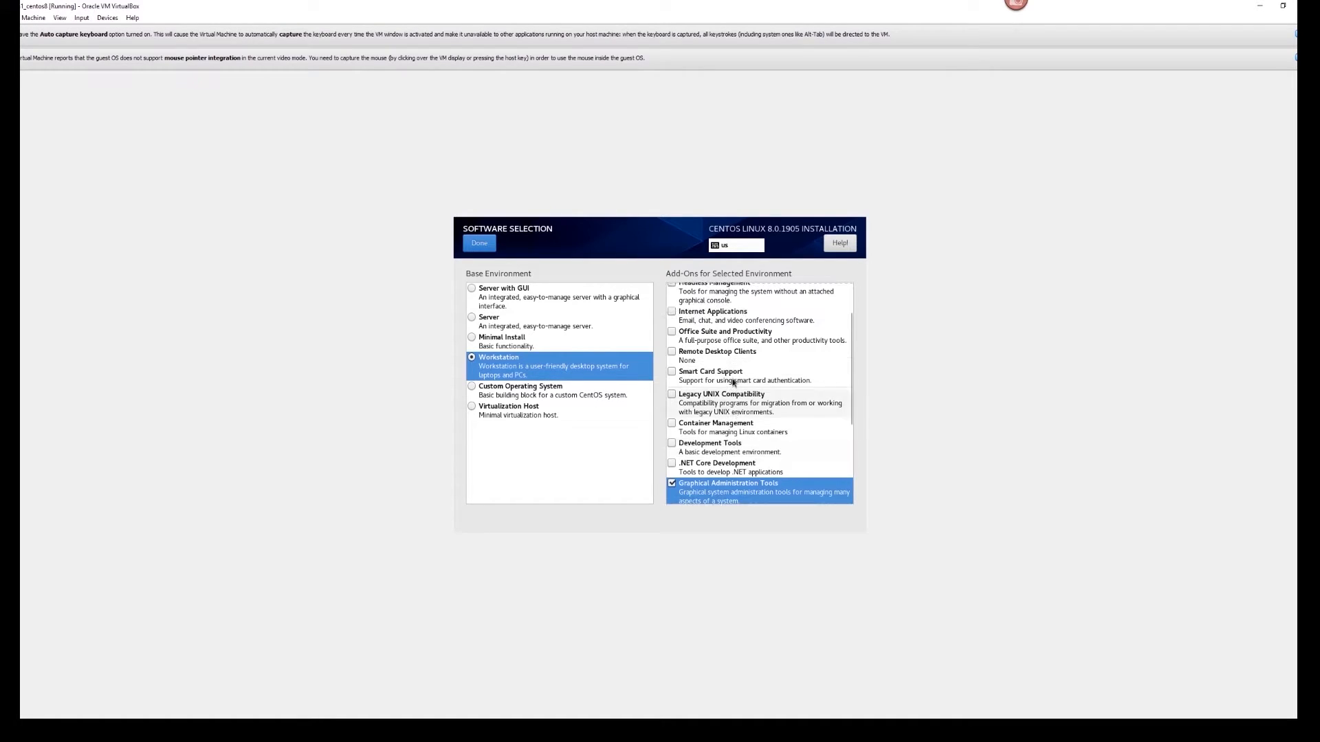
left_click(732, 333)
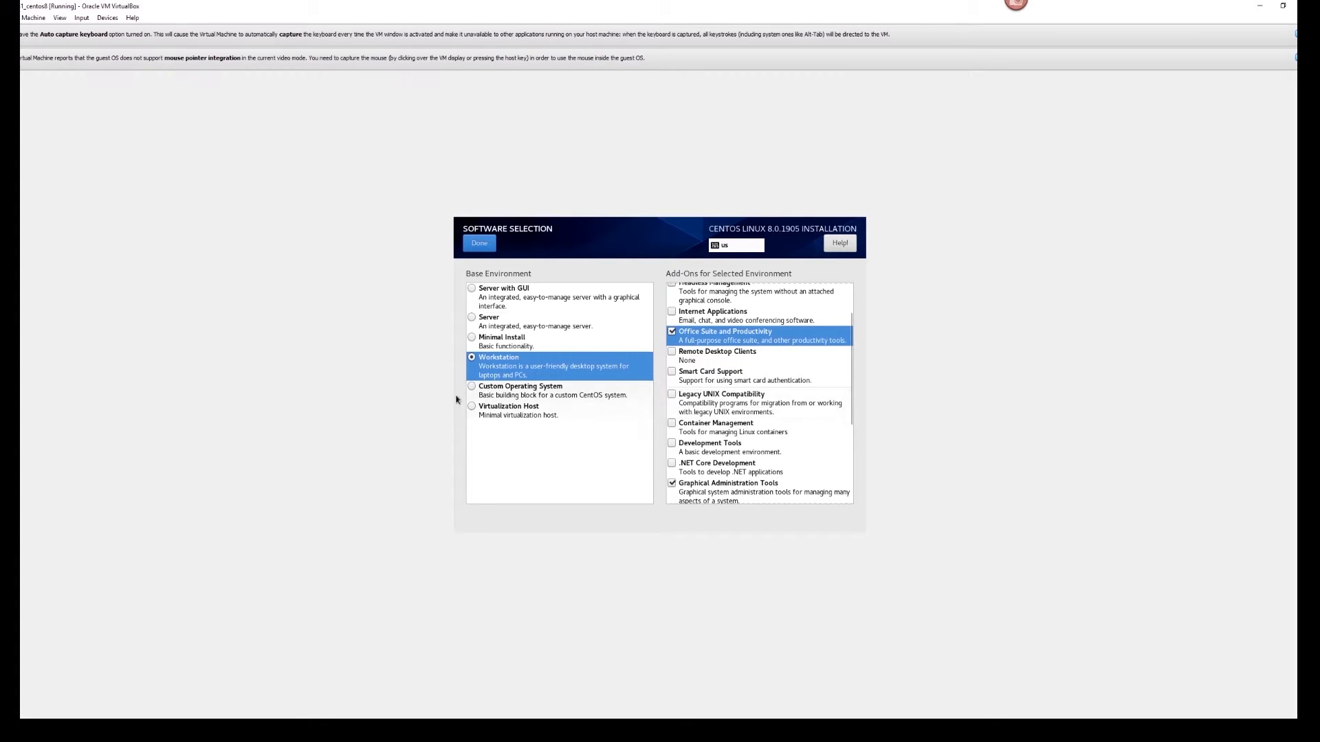
left_click(524, 392)
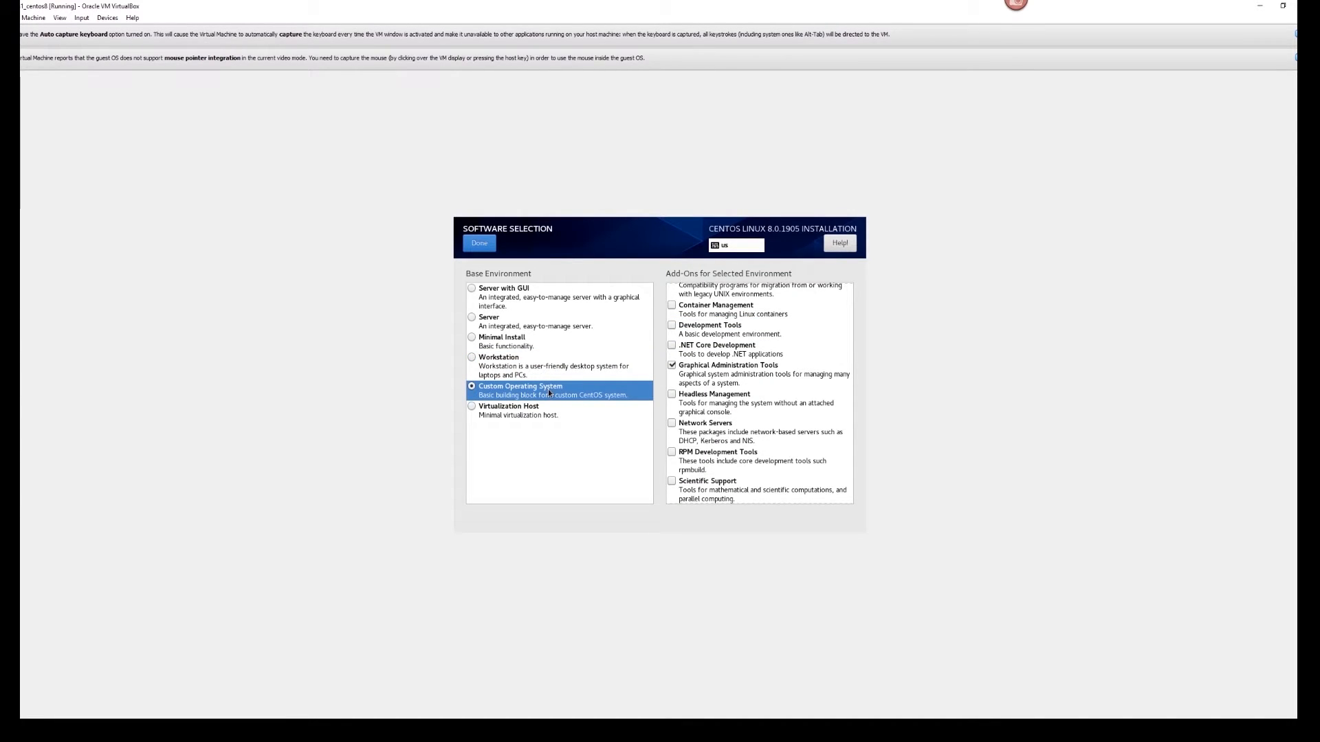
left_click(518, 413)
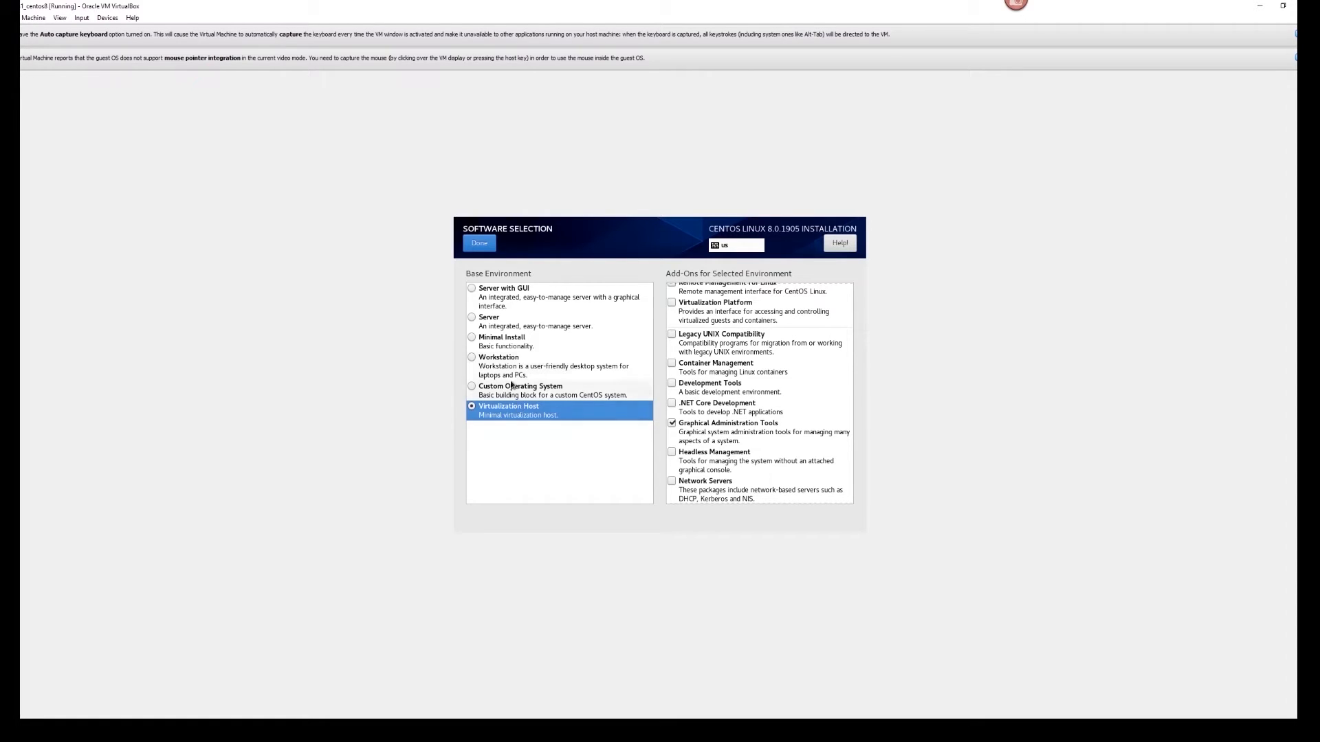
left_click(505, 366)
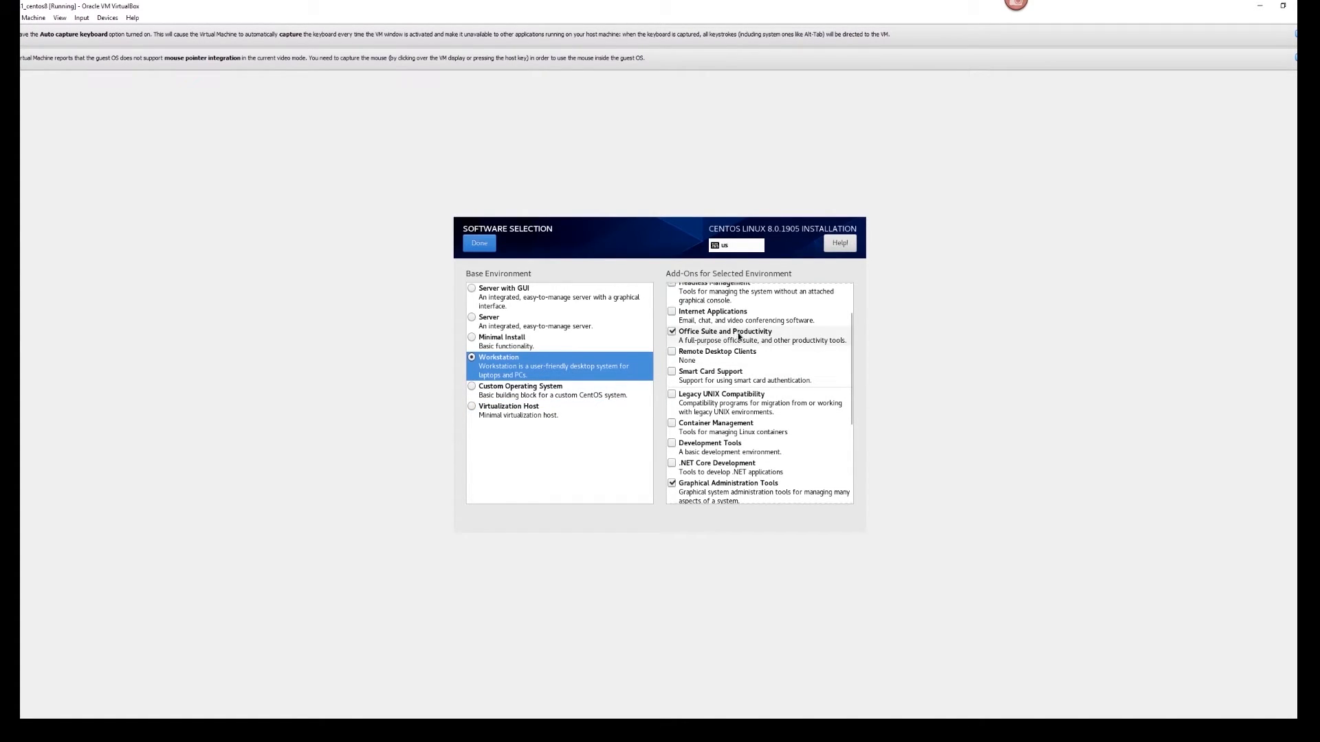
scroll(749, 369, "down", 3)
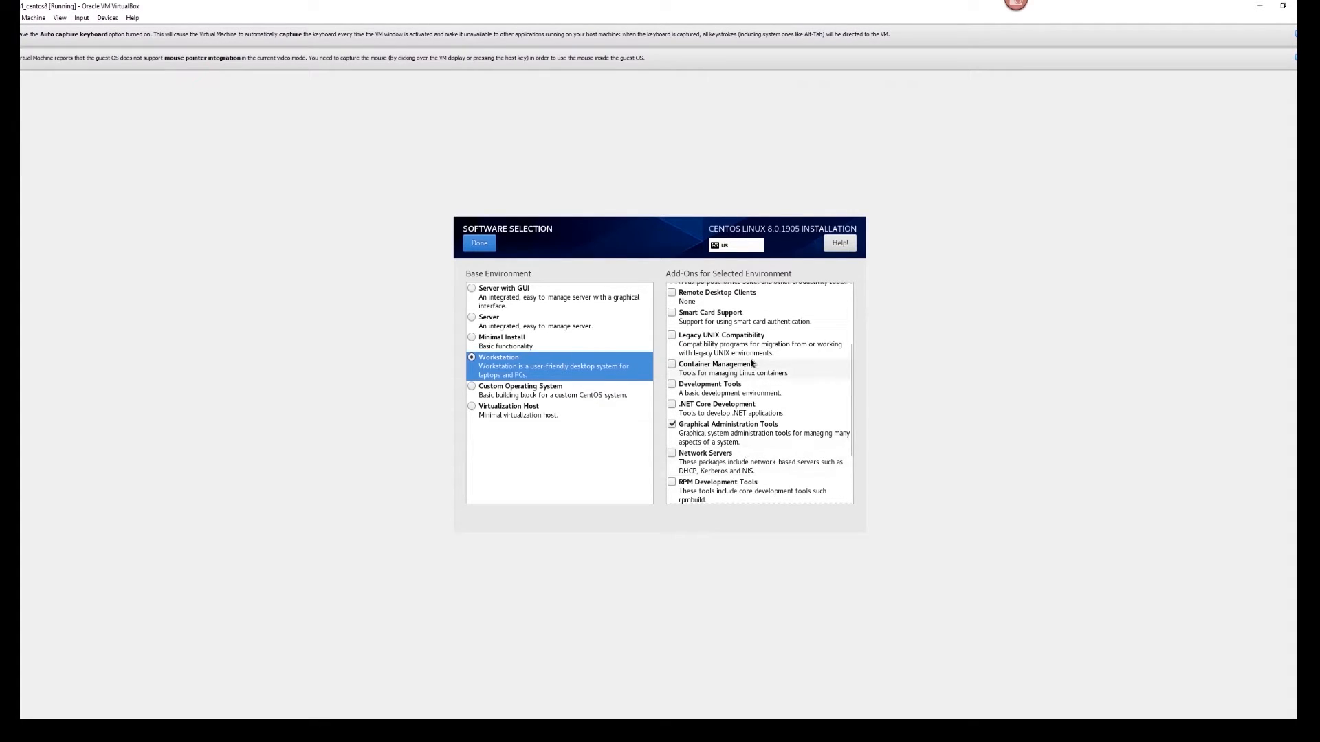
- Confirm Workstation software, then toggle the 30 GiB disk's storage configuration to Custom and back to Automatic
left_click(477, 246)
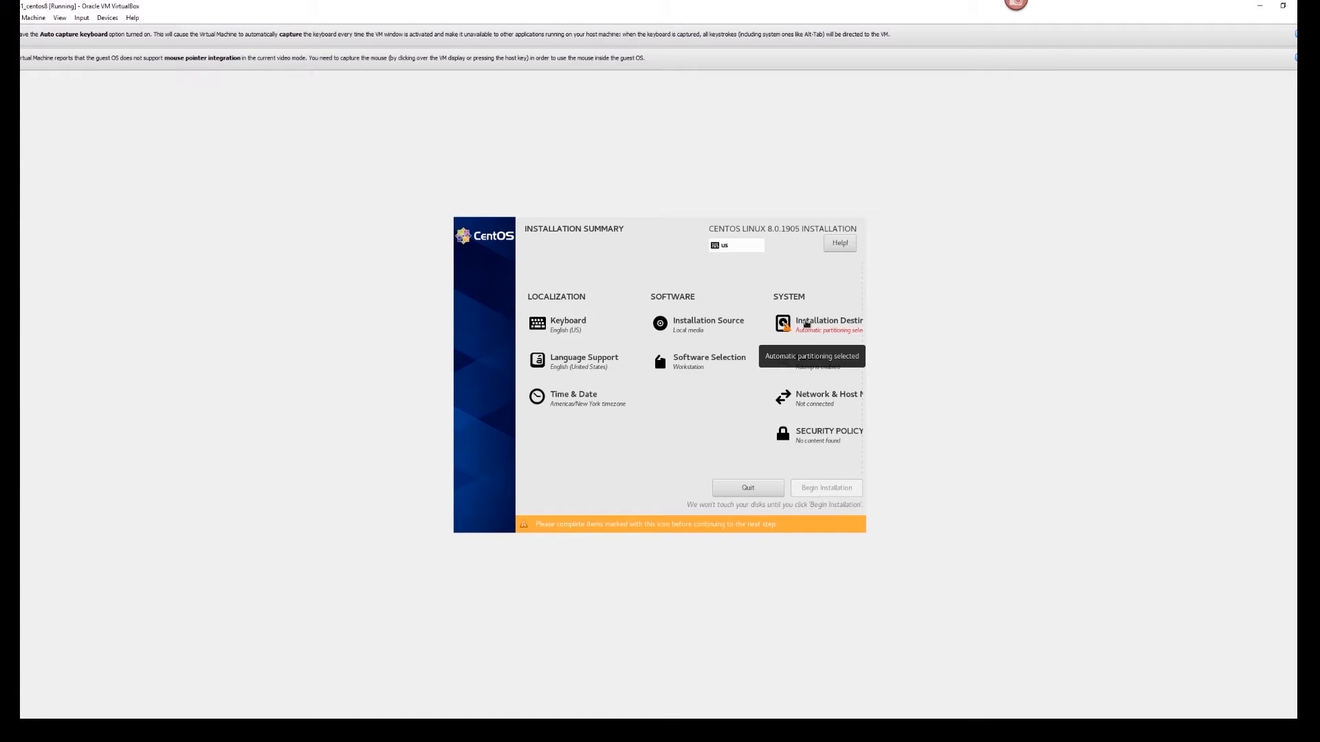
left_click(807, 323)
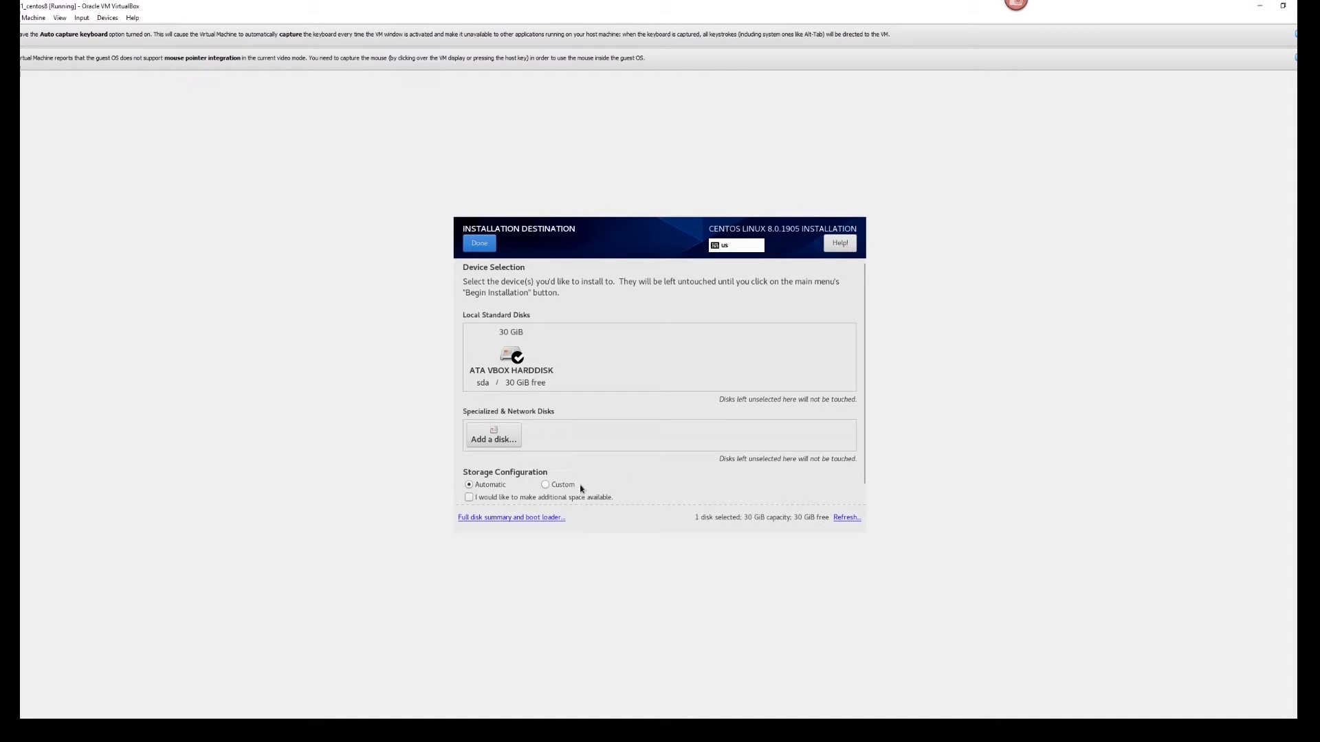
left_click(546, 486)
left_click(471, 486)
- Accept automatic partitioning and uncheck Enable kdump
left_click(481, 246)
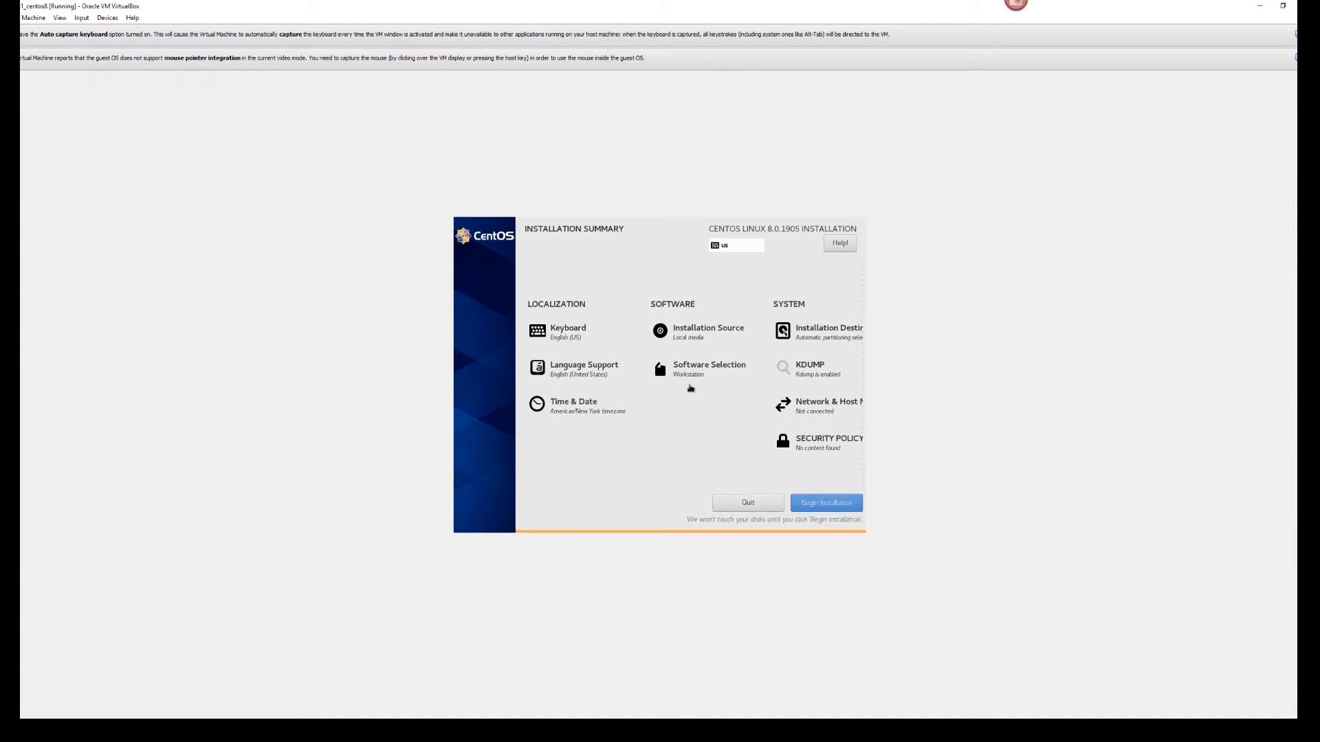
left_click(811, 370)
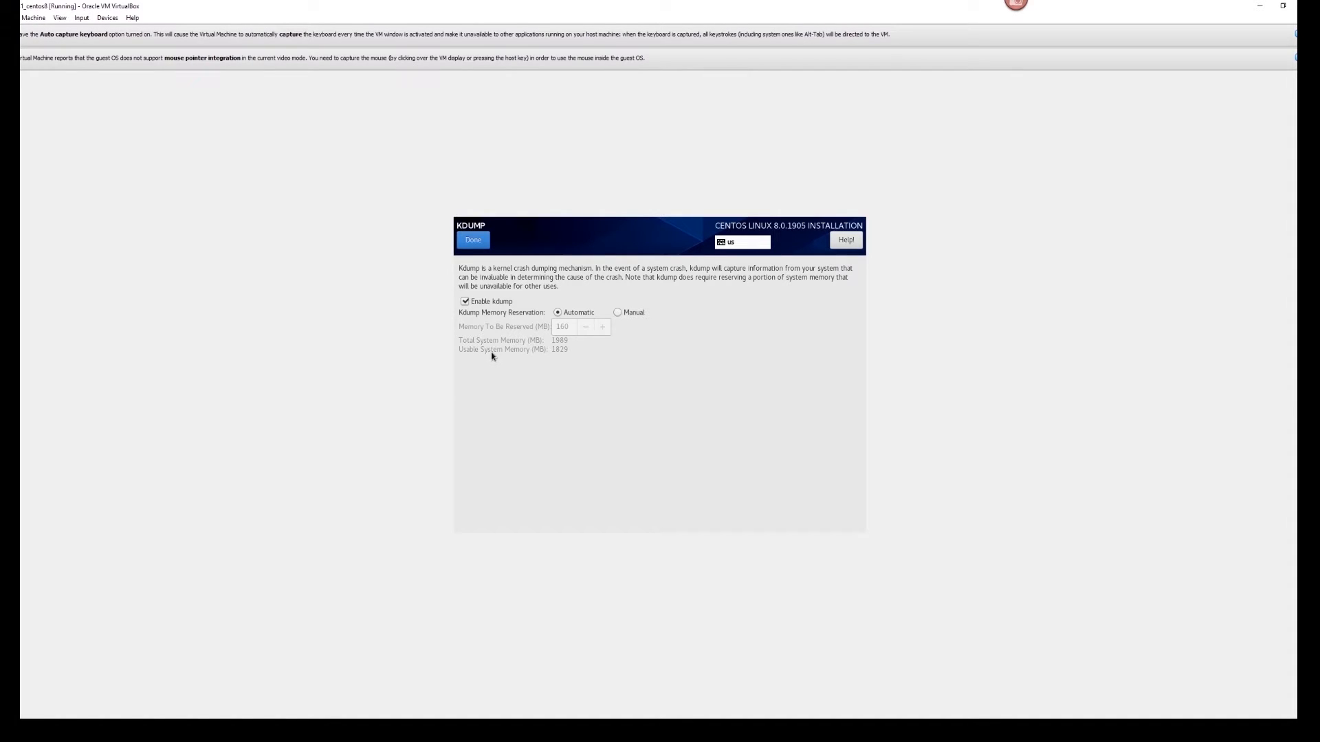
left_click(466, 302)
- Confirm kdump disabled, then edit the enp0s3 connection from Network & Host Name
left_click(479, 245)
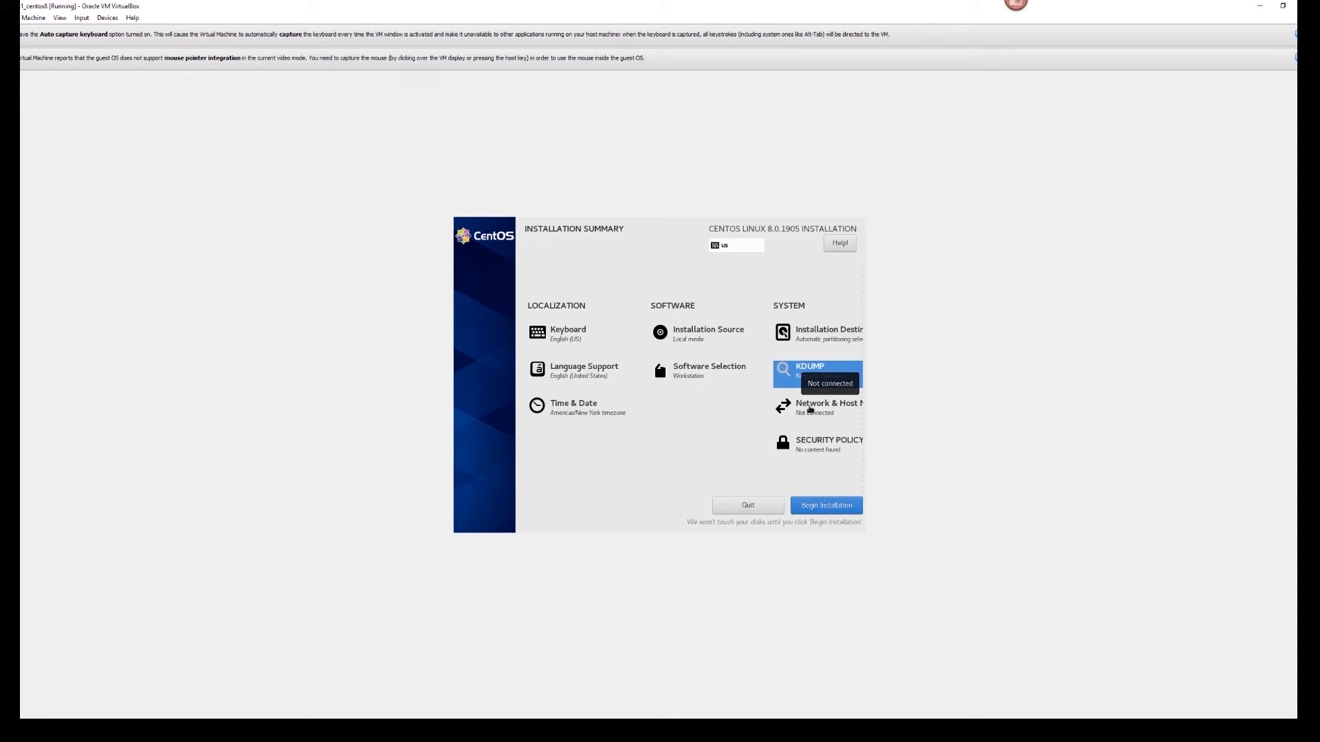
left_click(810, 410)
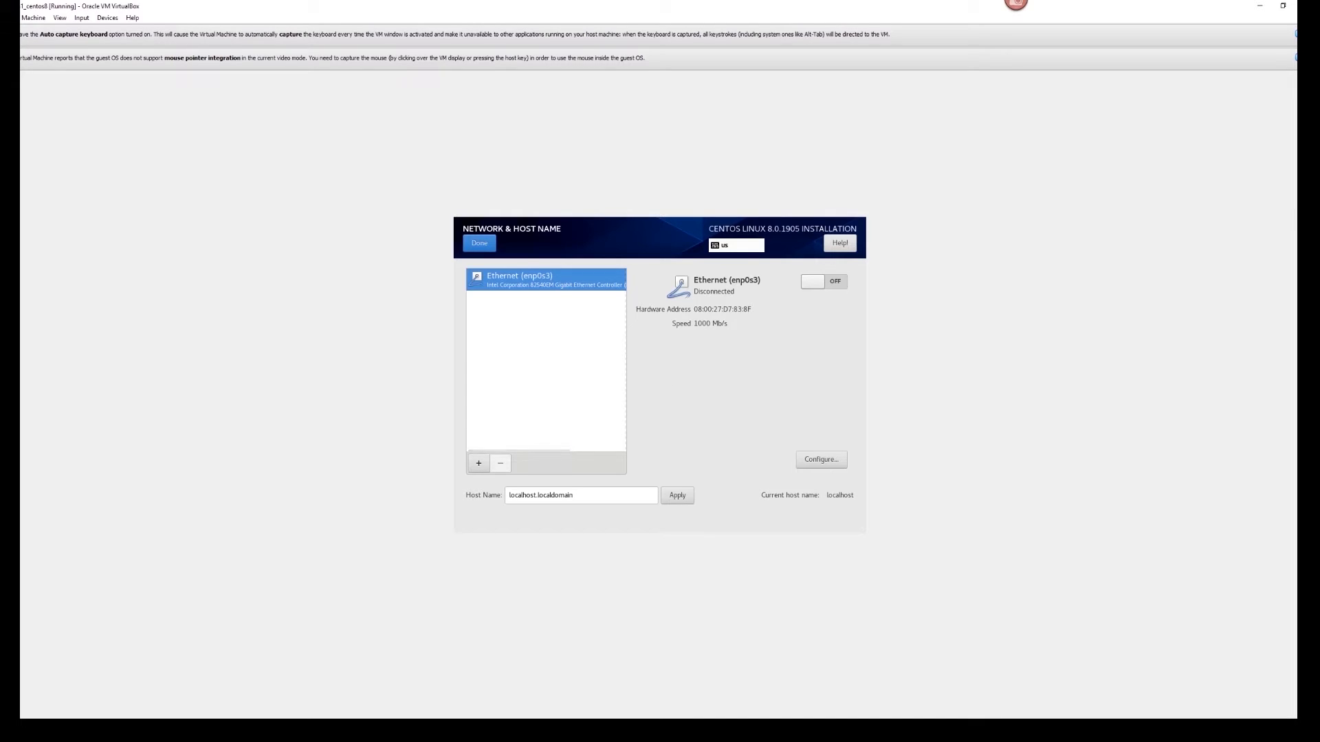
left_click(822, 464)
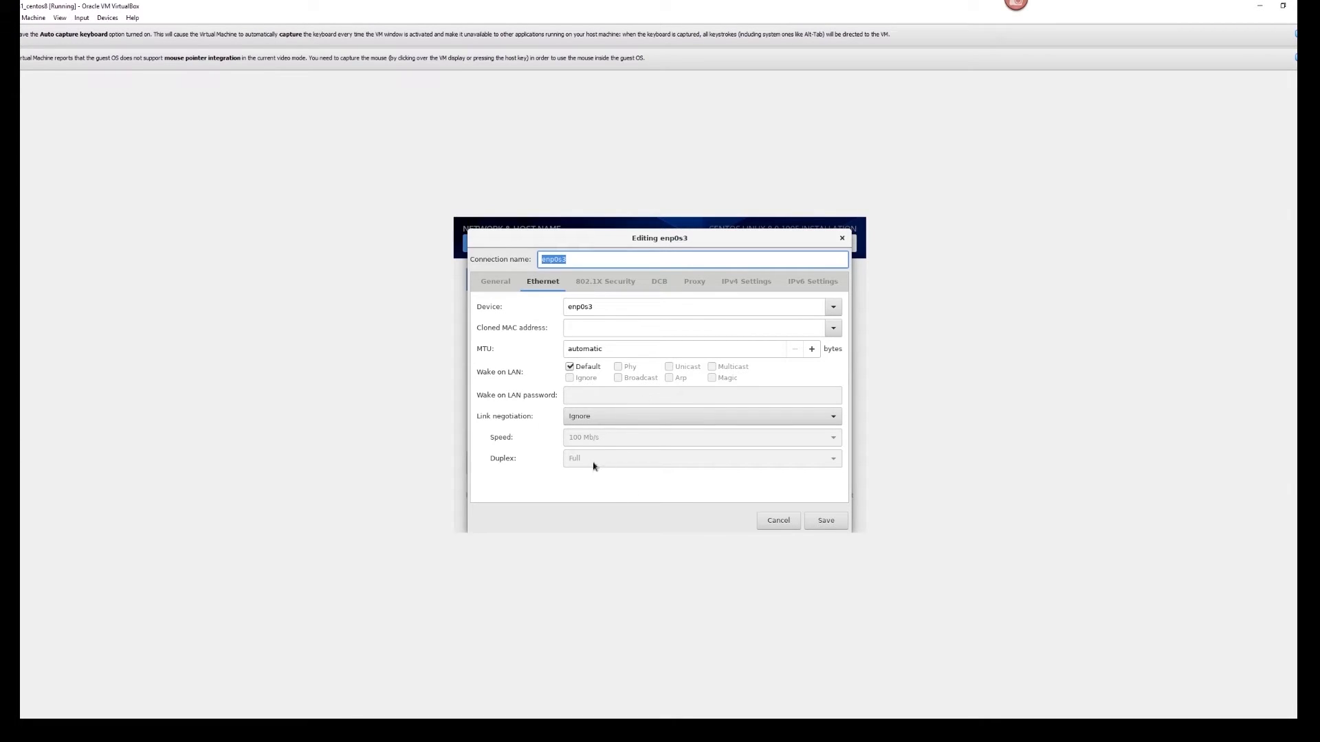
- Set enp0s3 link negotiation to Manual, keeping speed at 100 Mb/s and Full duplex
left_click(617, 417)
left_click(617, 416)
left_click(618, 418)
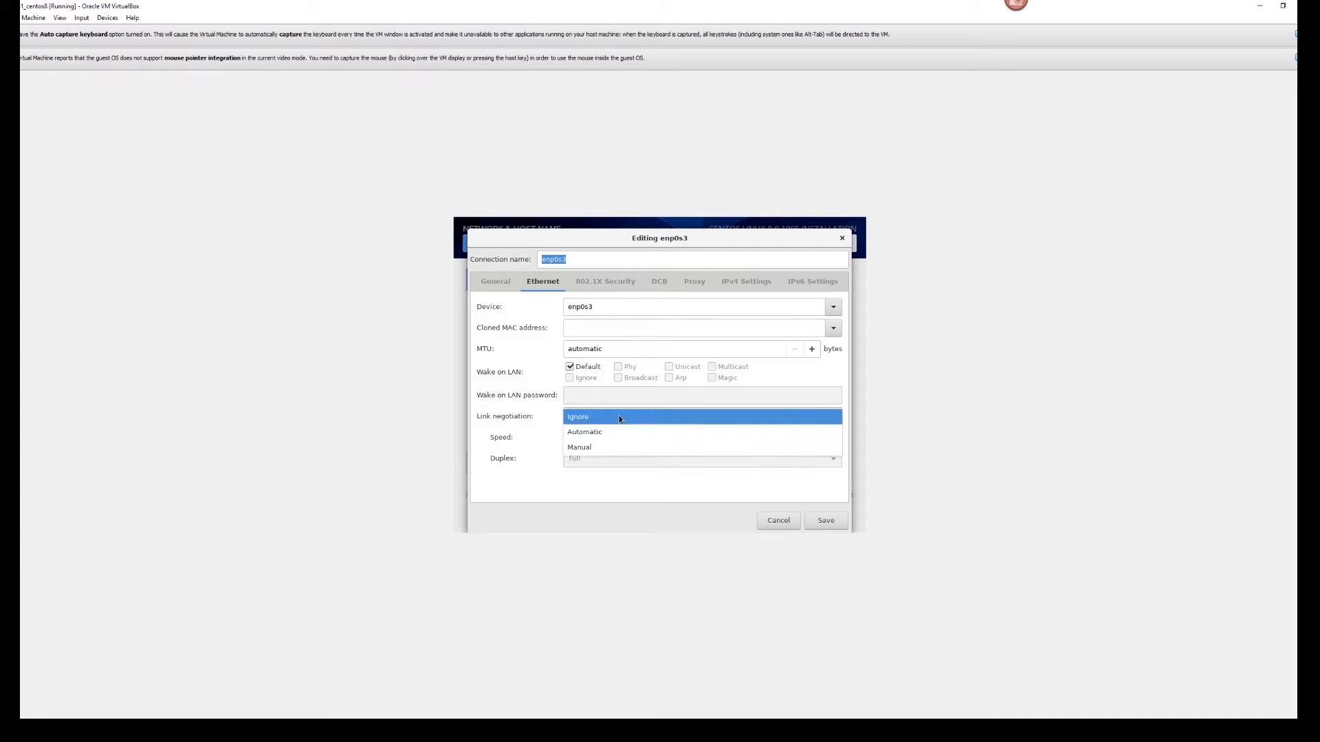
left_click(623, 431)
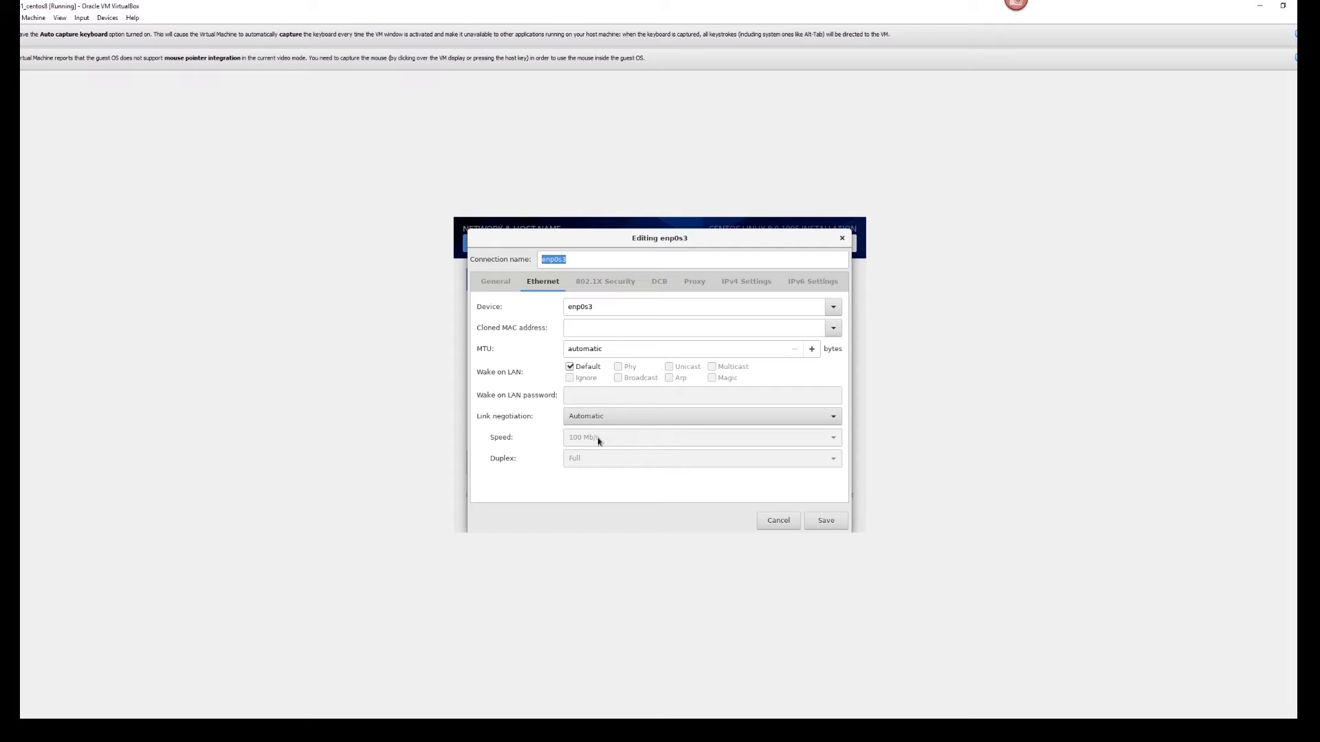
left_click(599, 416)
left_click(591, 432)
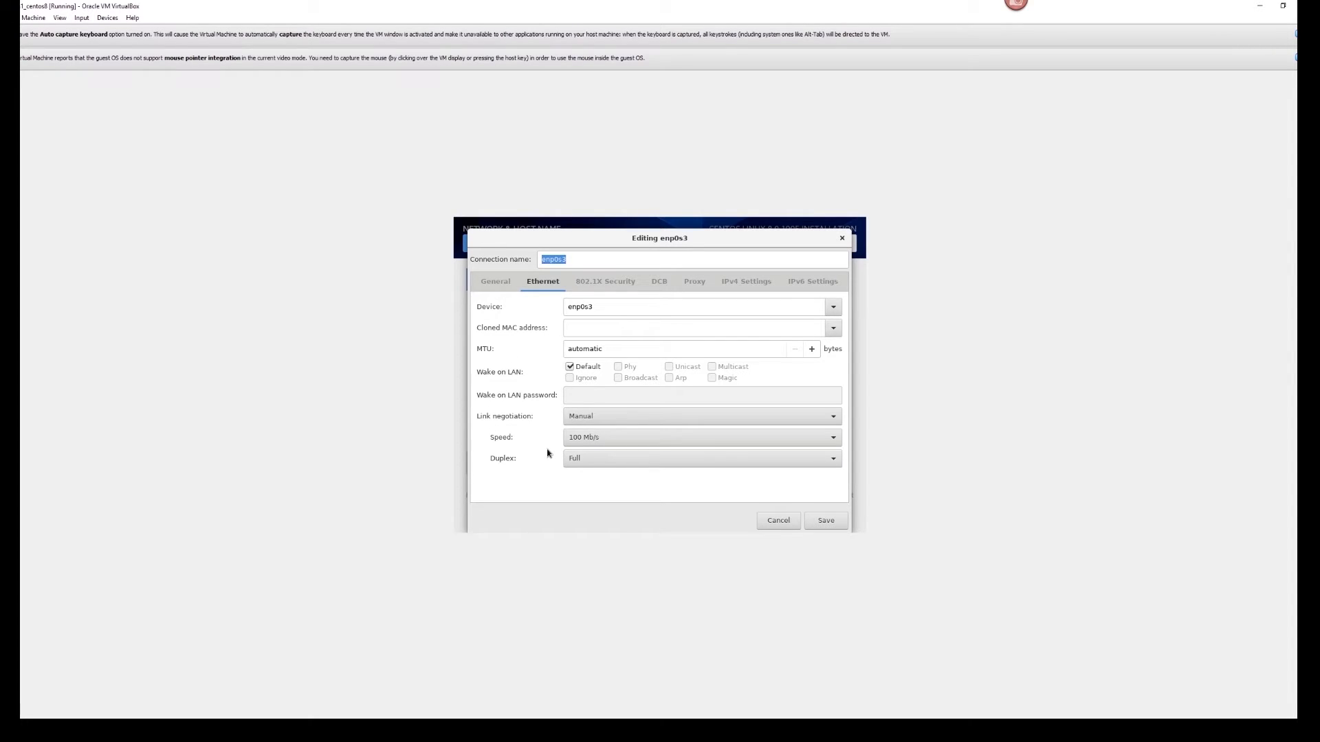
left_click(595, 440)
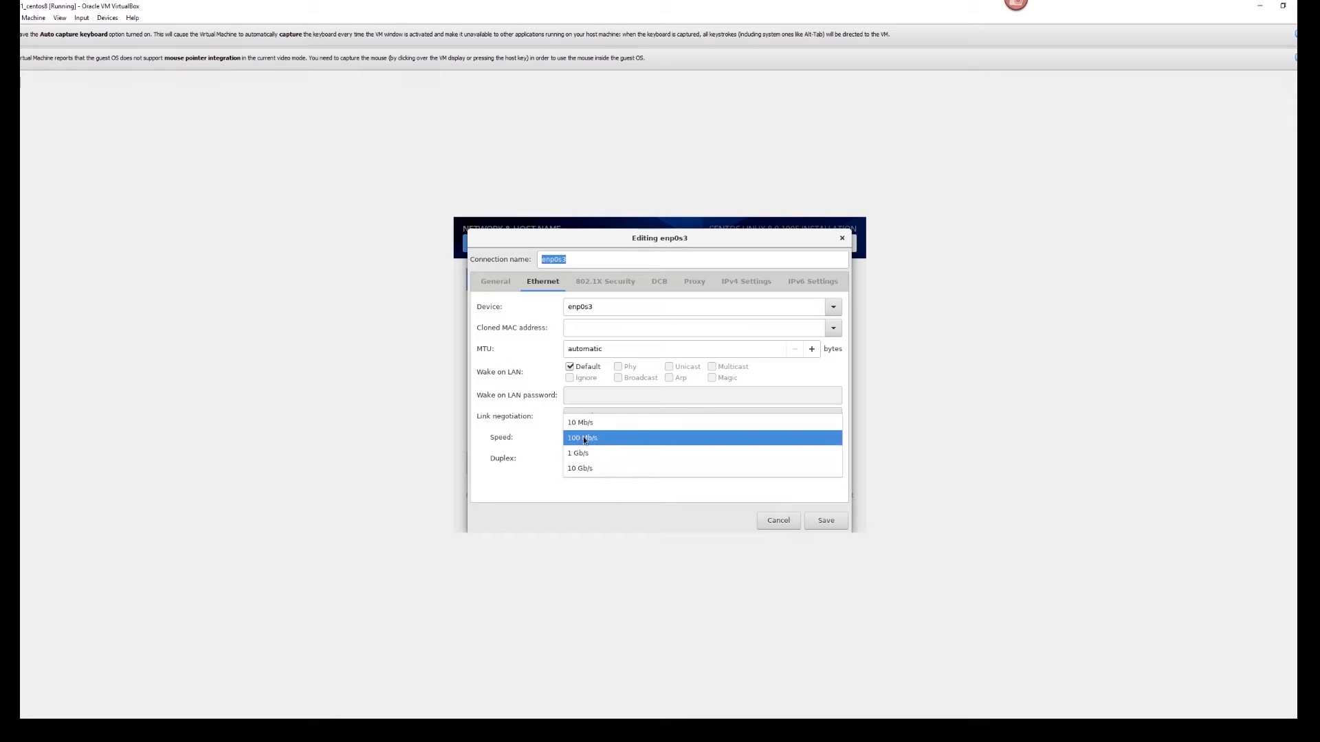
left_click(555, 441)
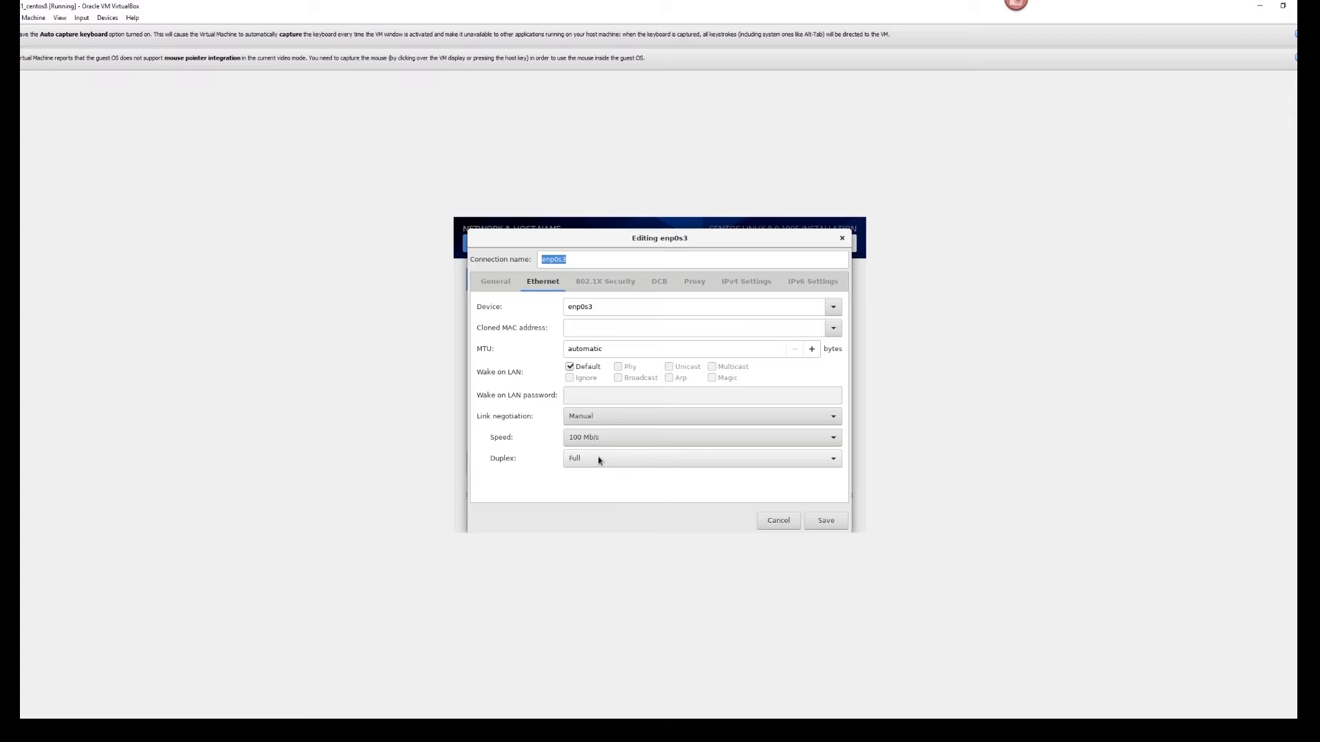
- Switch enp0s3's IPv4 method to Manual
left_click(736, 282)
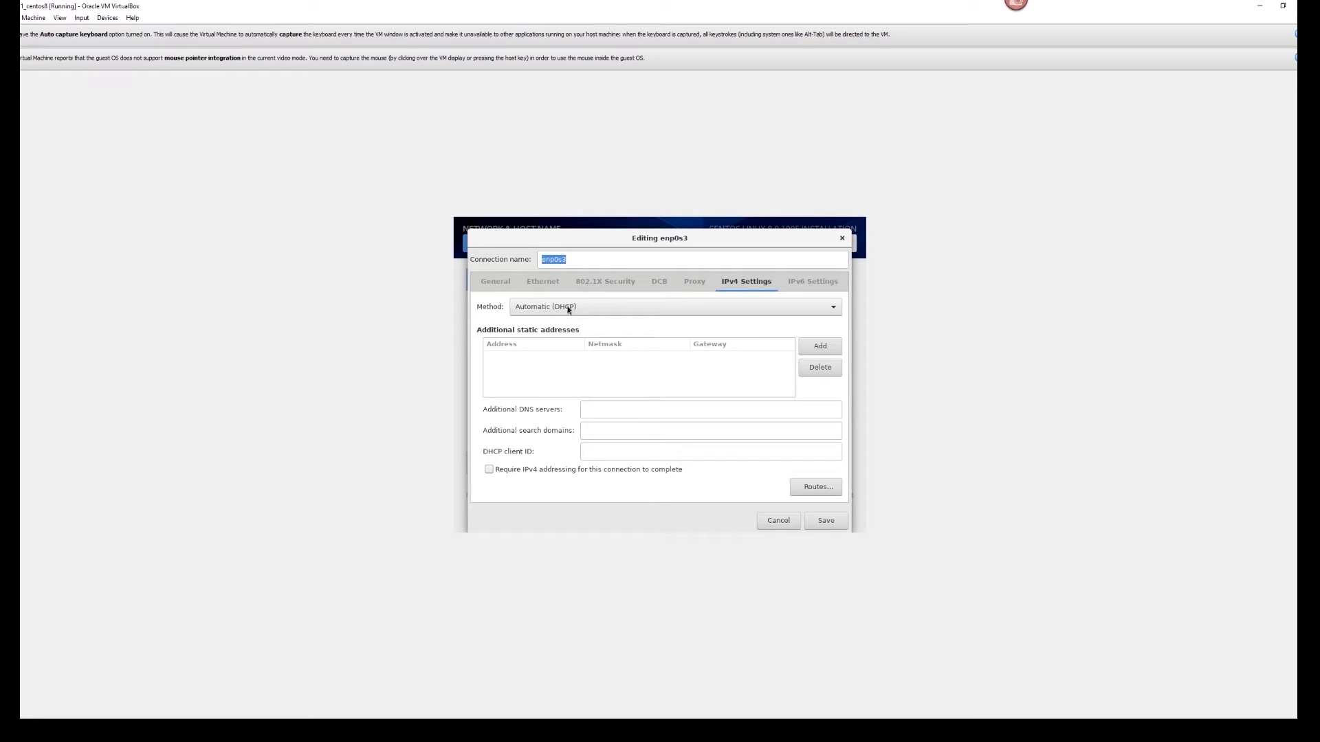
left_click(569, 310)
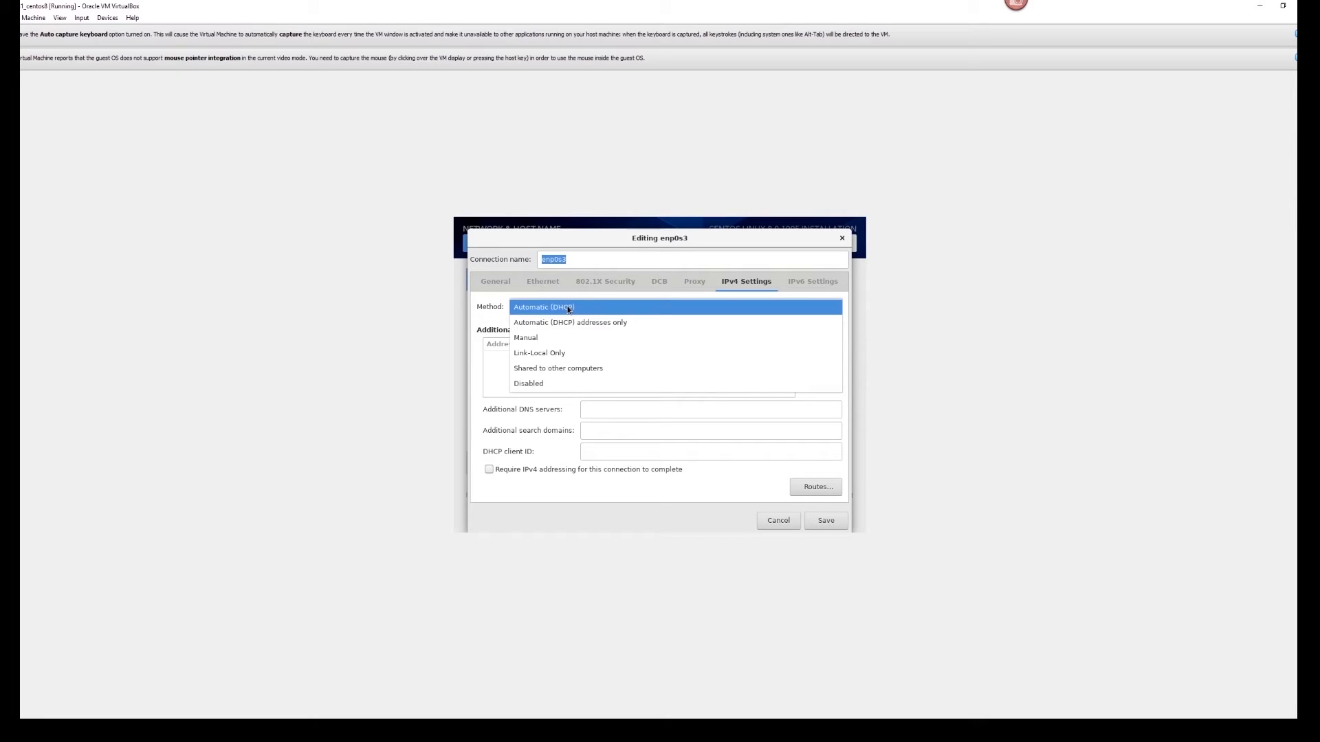
left_click(586, 338)
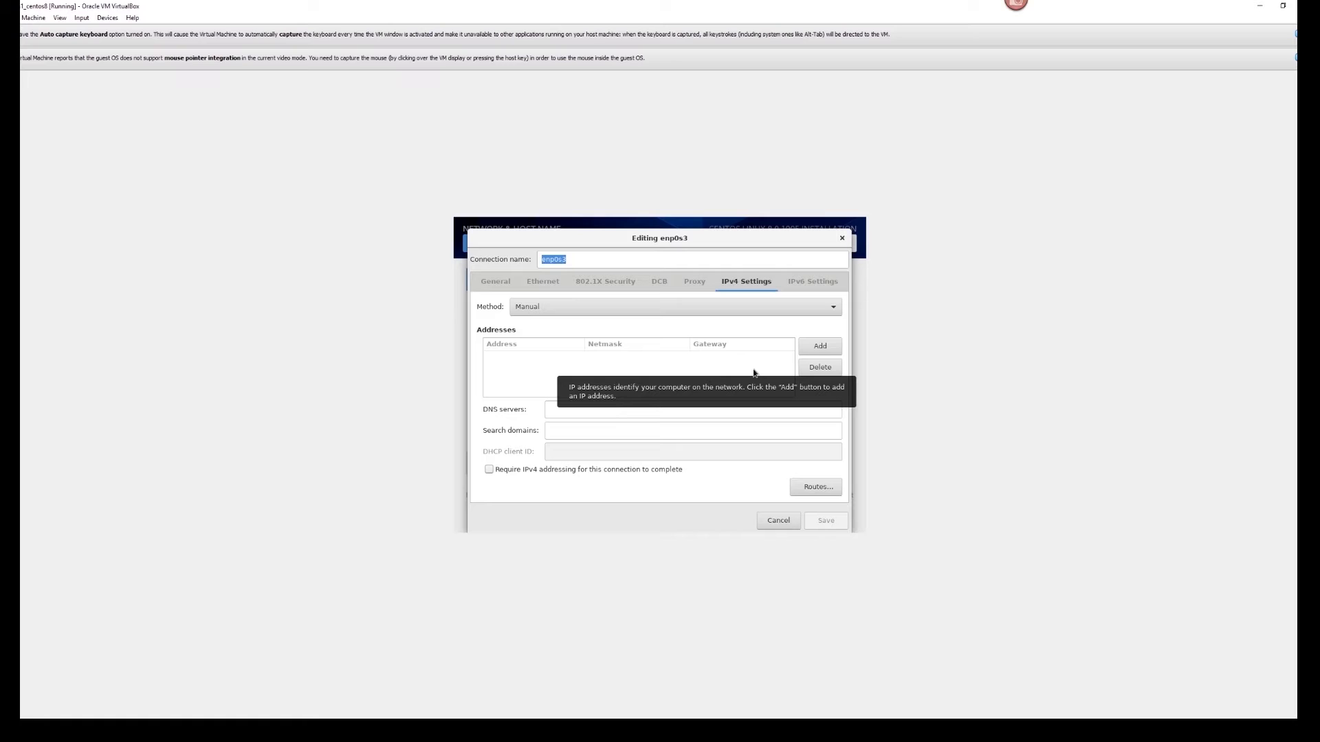
- Add static address 192.168.1.205 with netmask 255.255.255.0 and gateway 192.168.1.1
left_click(816, 350)
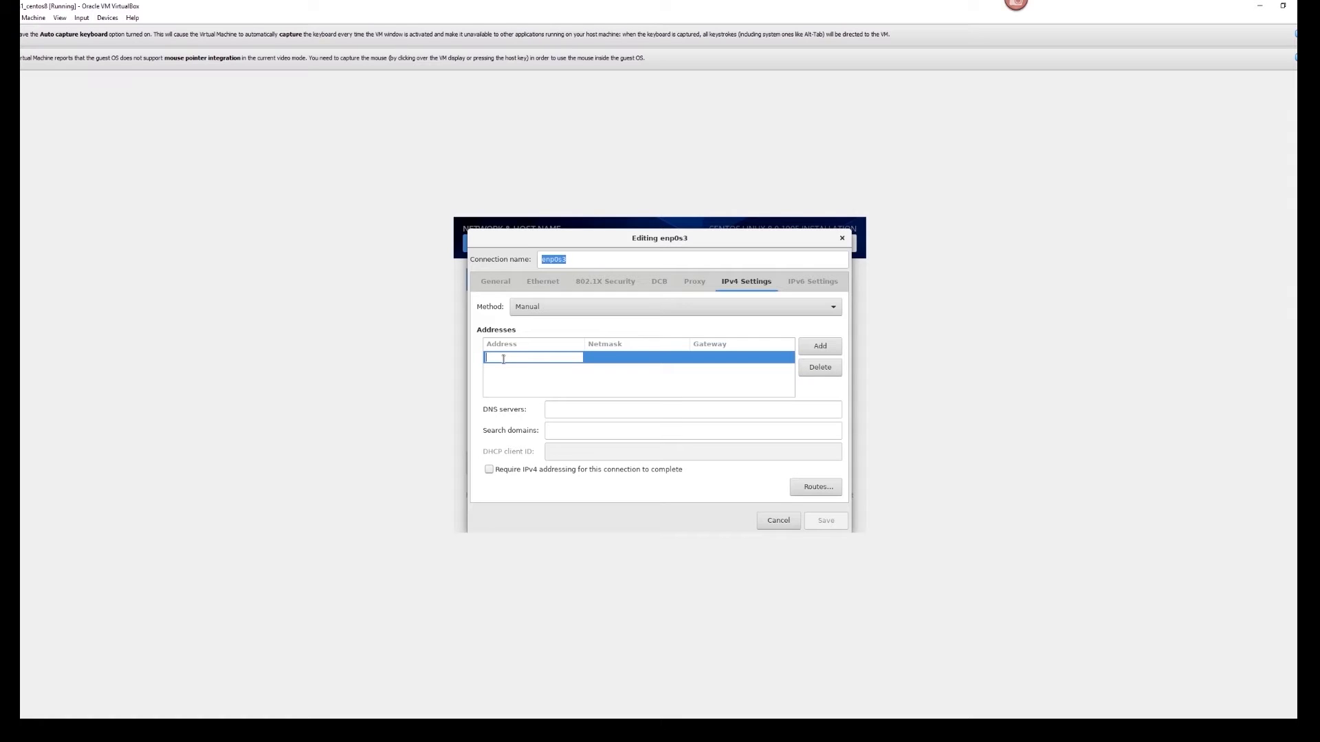
type("1")
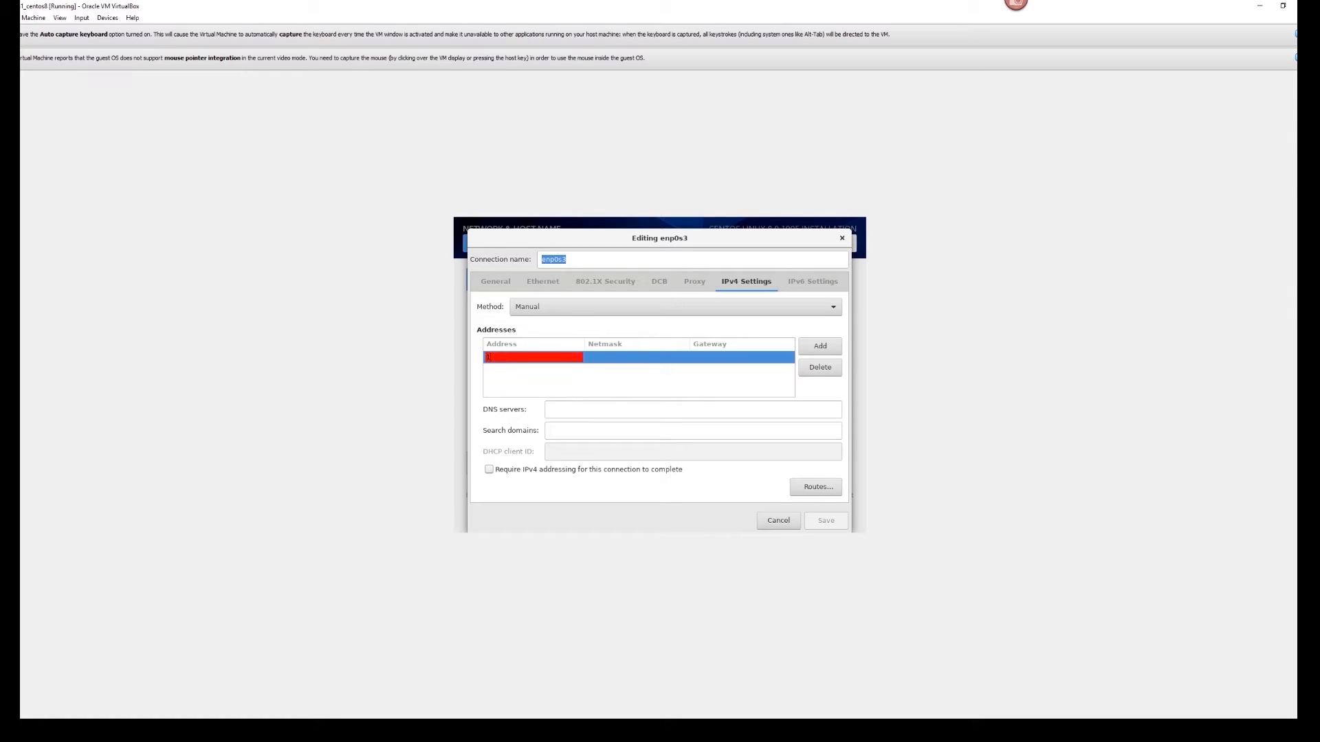
type("92.168.1.20")
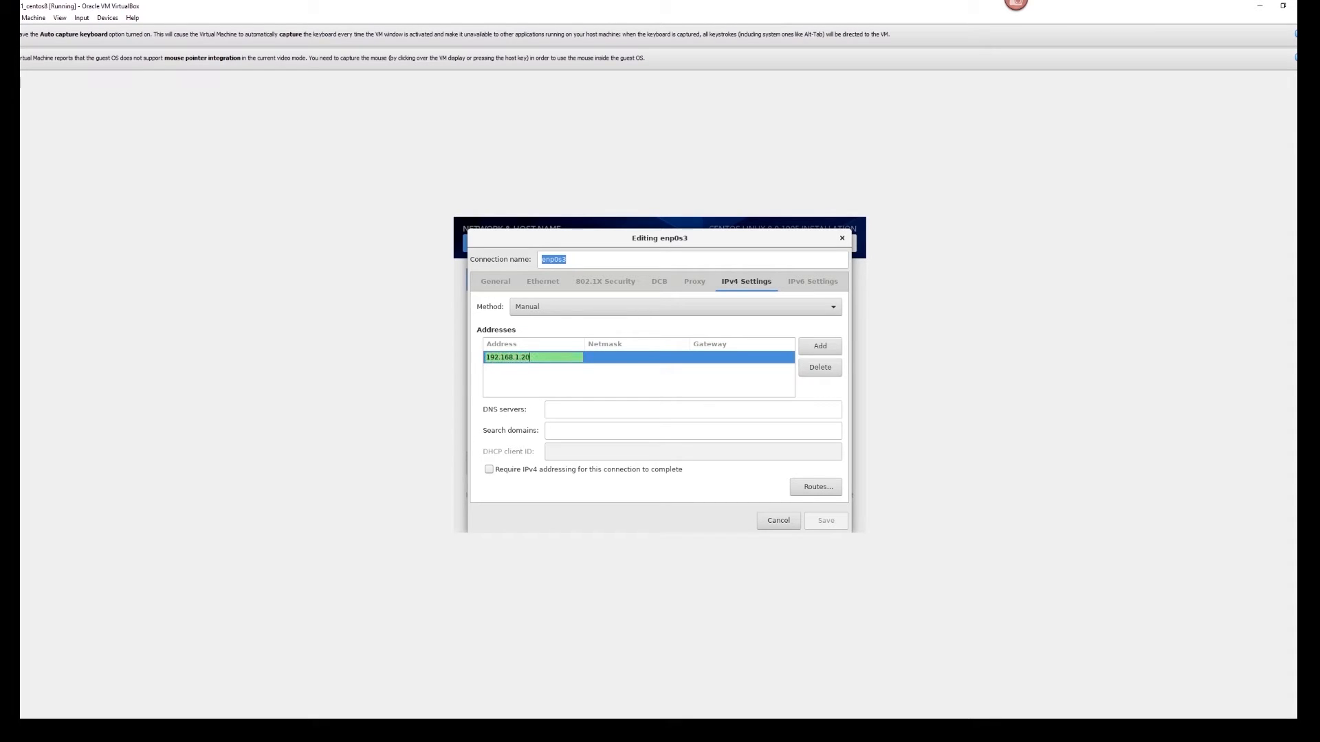
type("5")
left_click(596, 357)
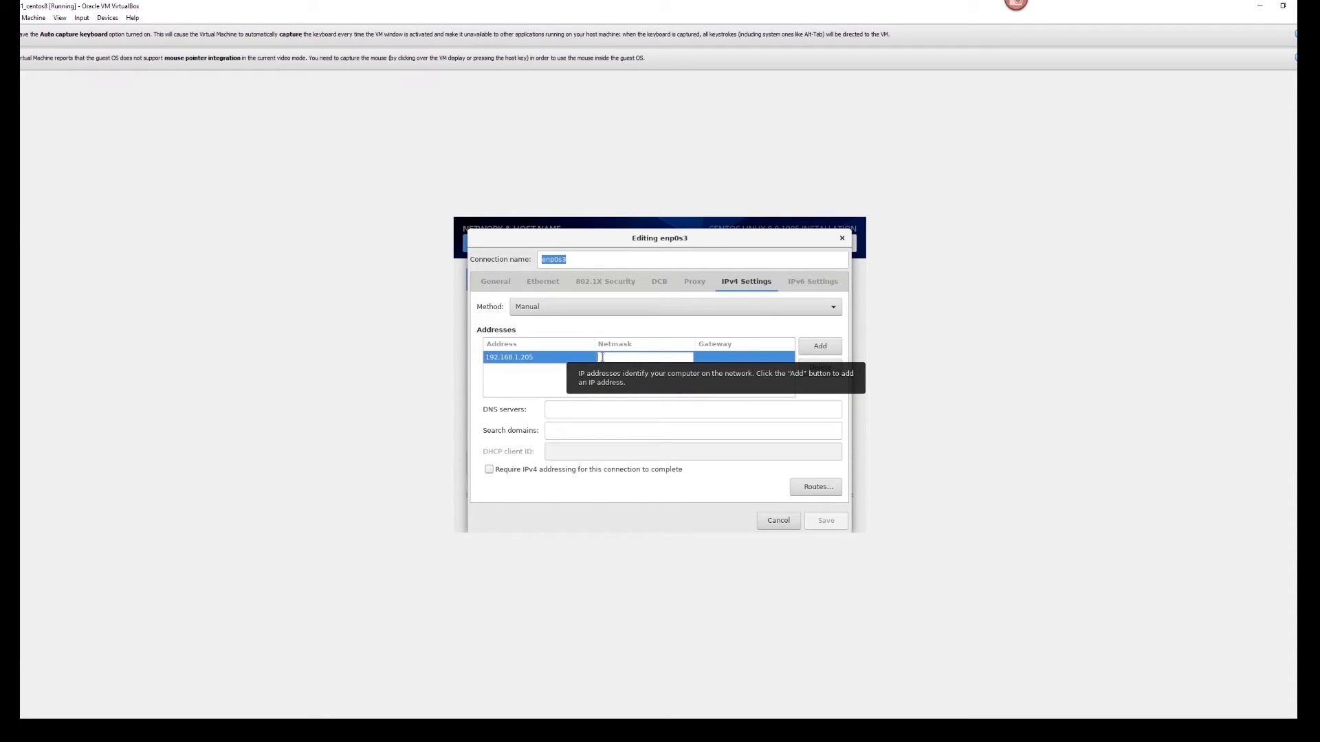
type("255")
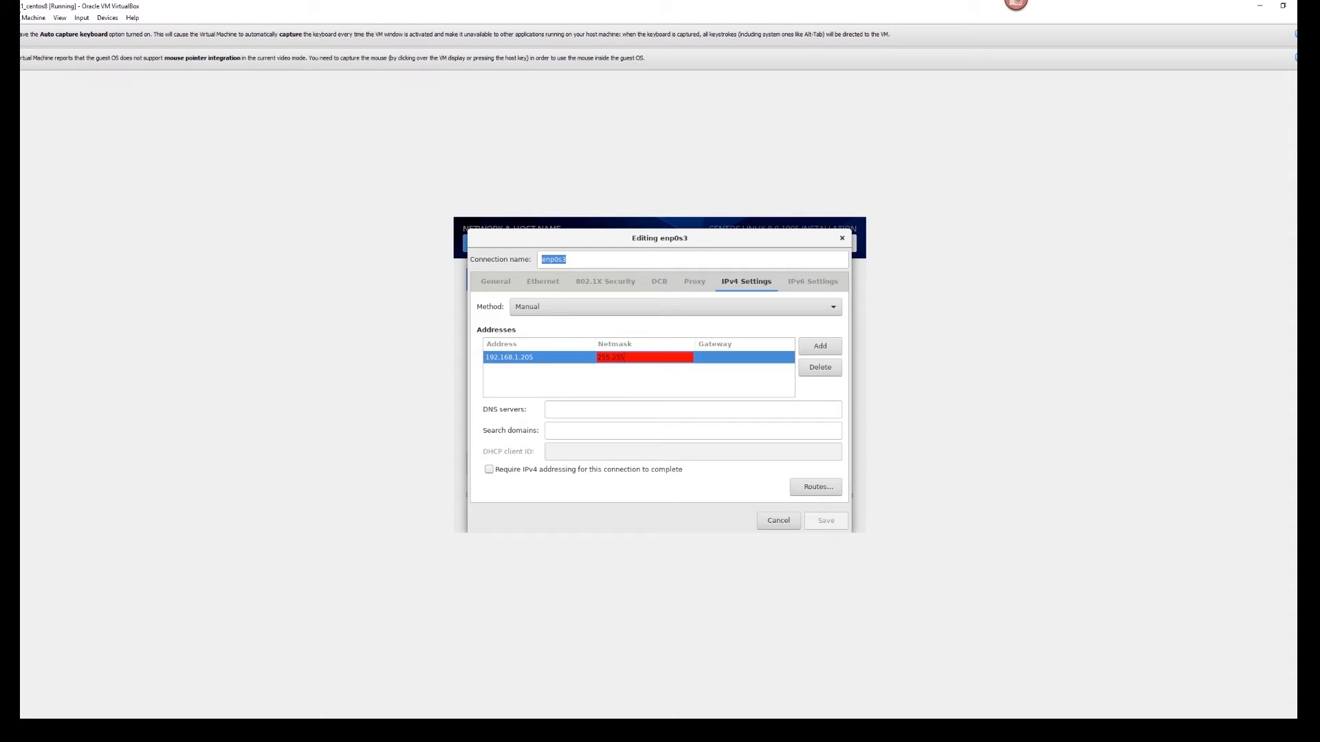
type(".255.255.0")
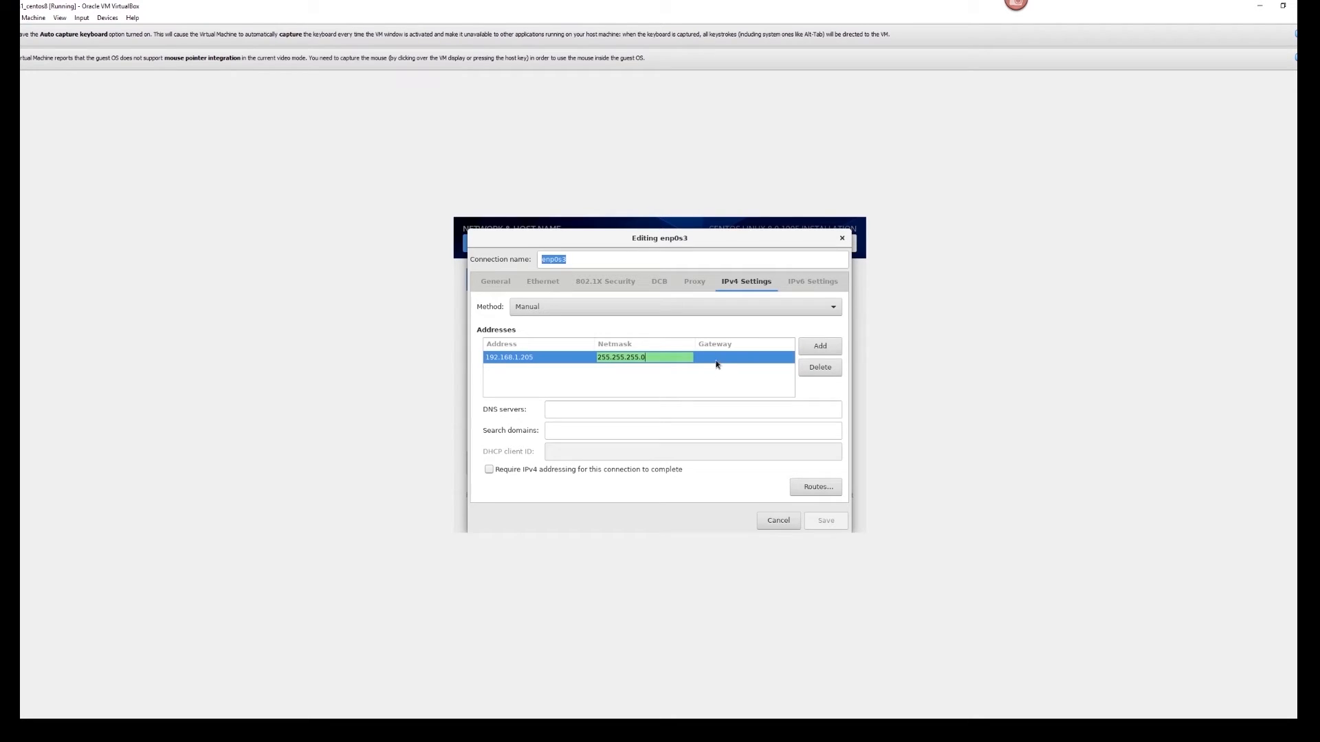
left_click(718, 357)
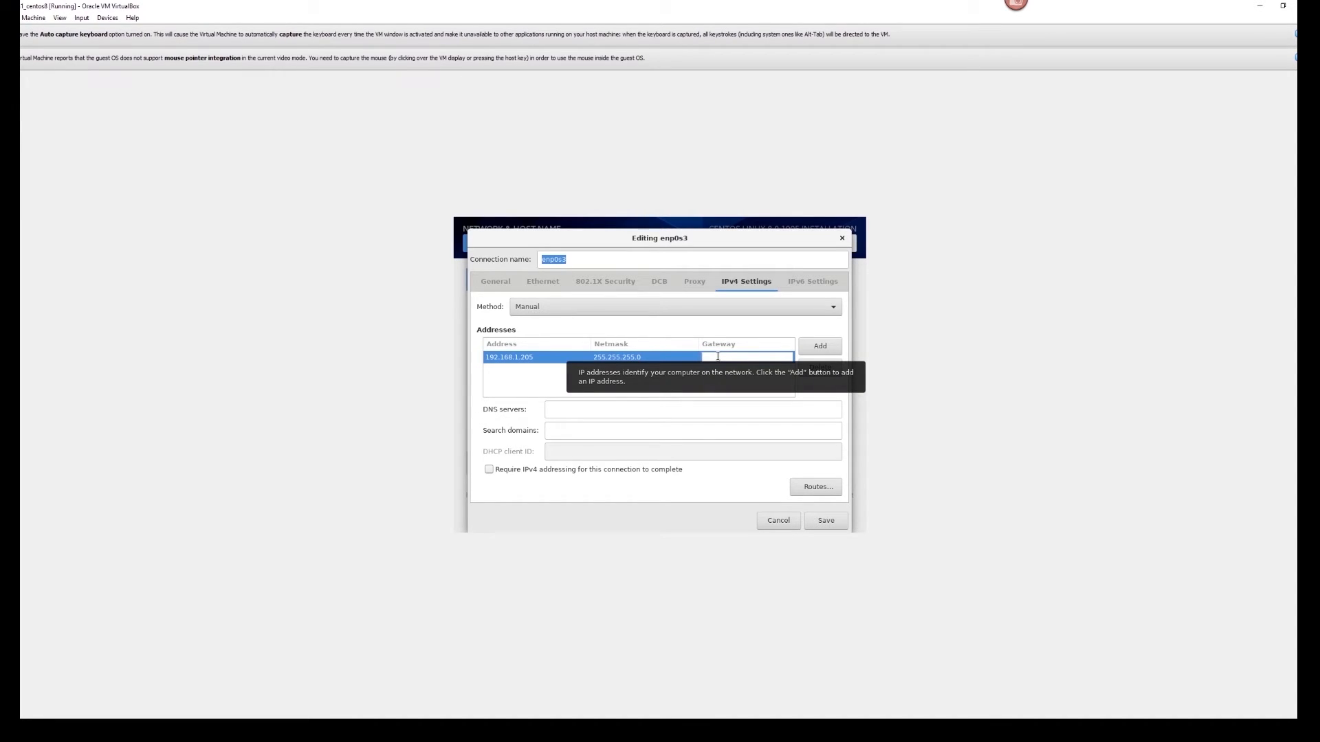
type("192.1")
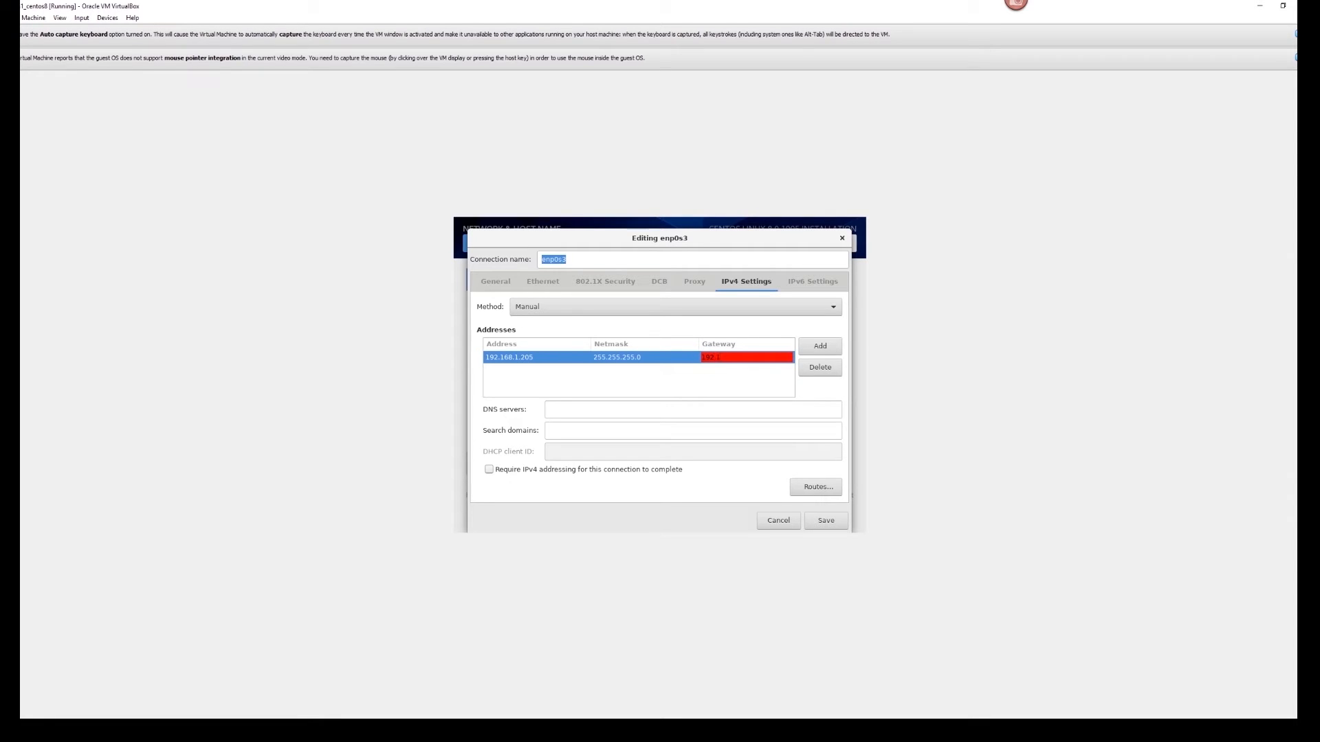
type("68.1.1")
left_click(630, 383)
- Set the enp0s3 DNS server to 8.8.8.8, leaving the IPv4 routes empty
left_click(580, 409)
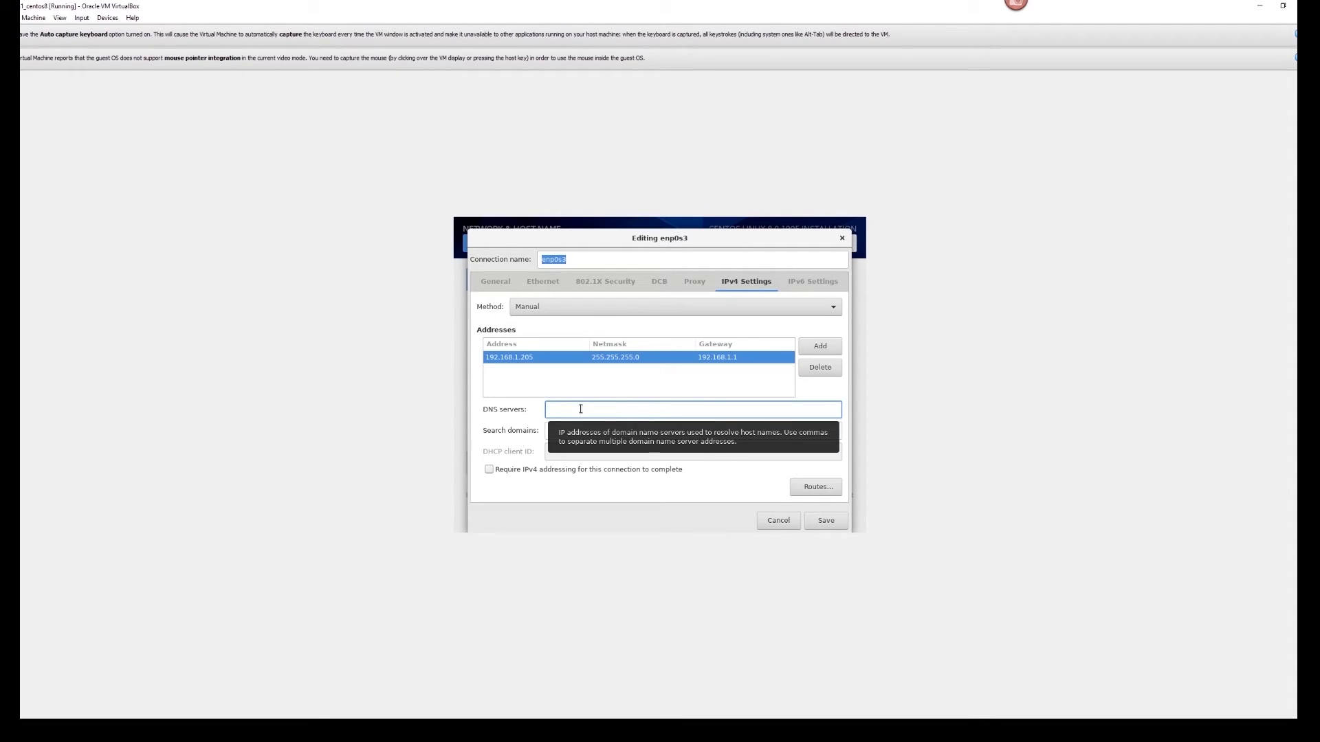
type("8.8.8.8")
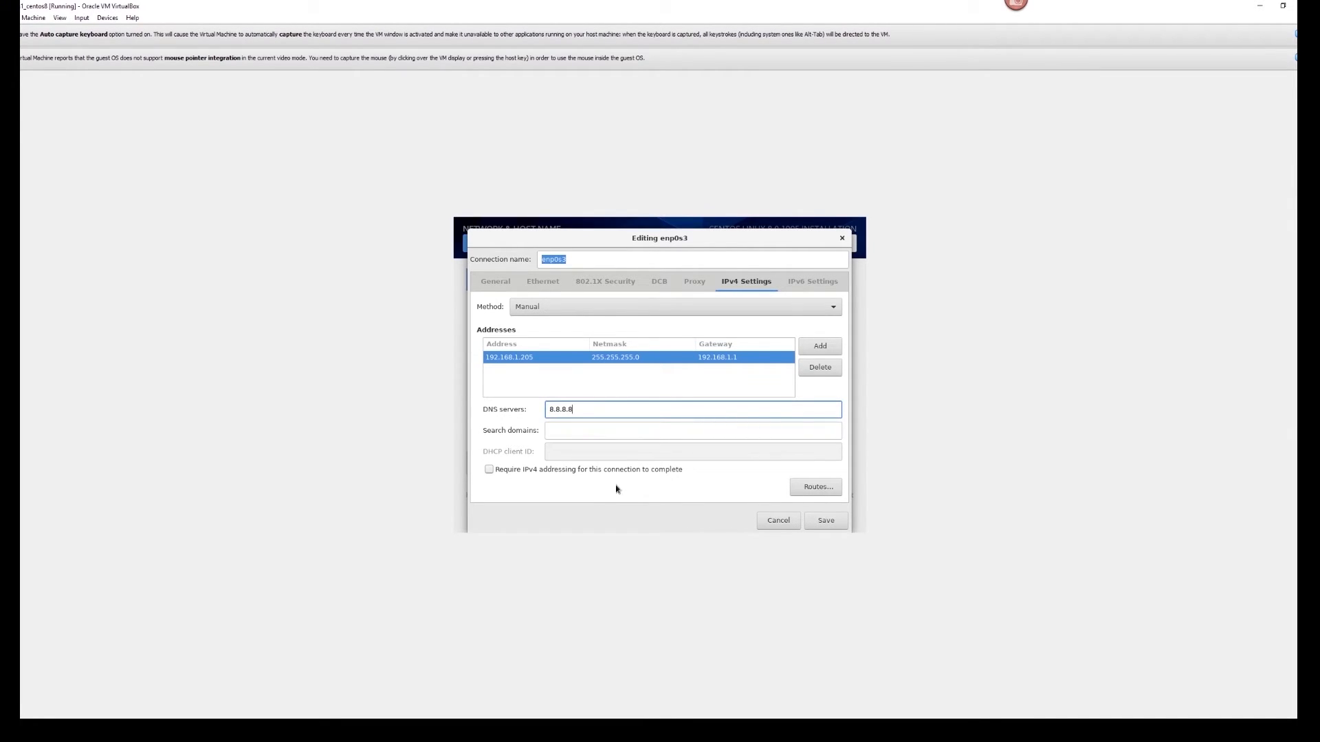
left_click(611, 428)
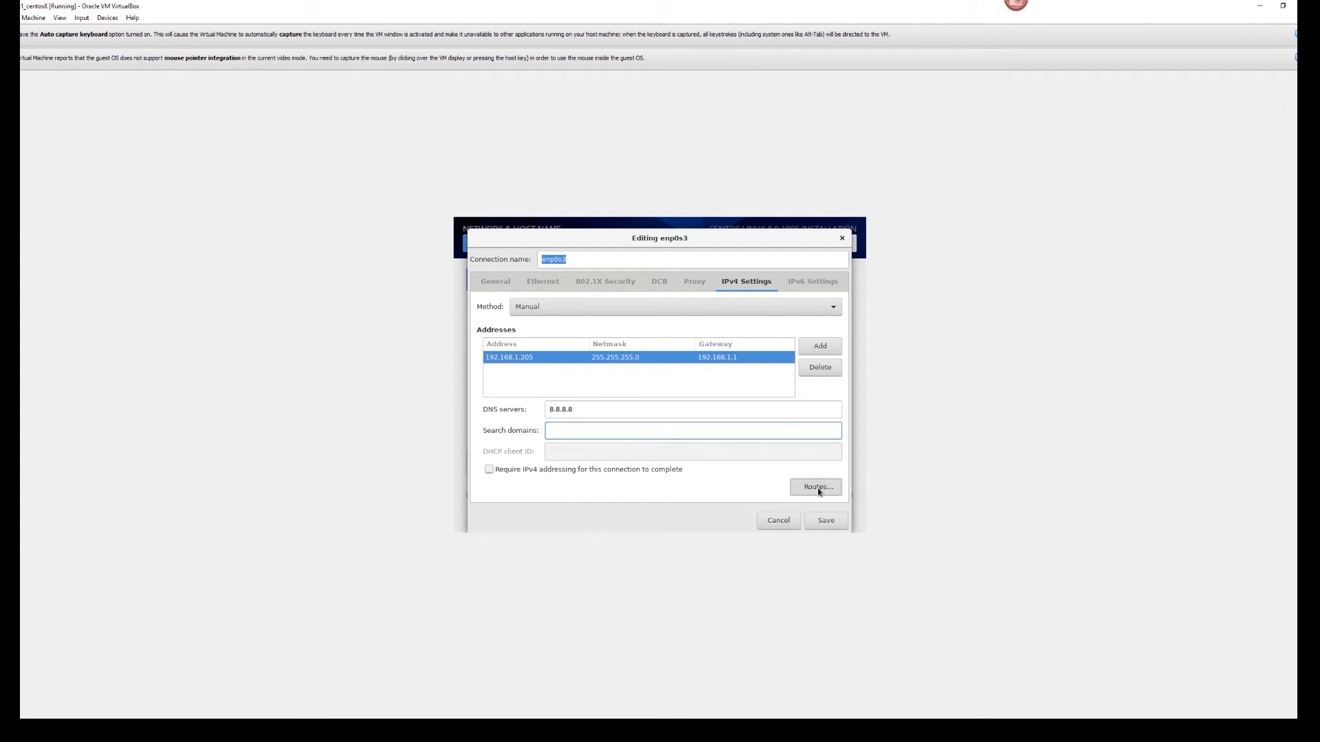
left_click(818, 488)
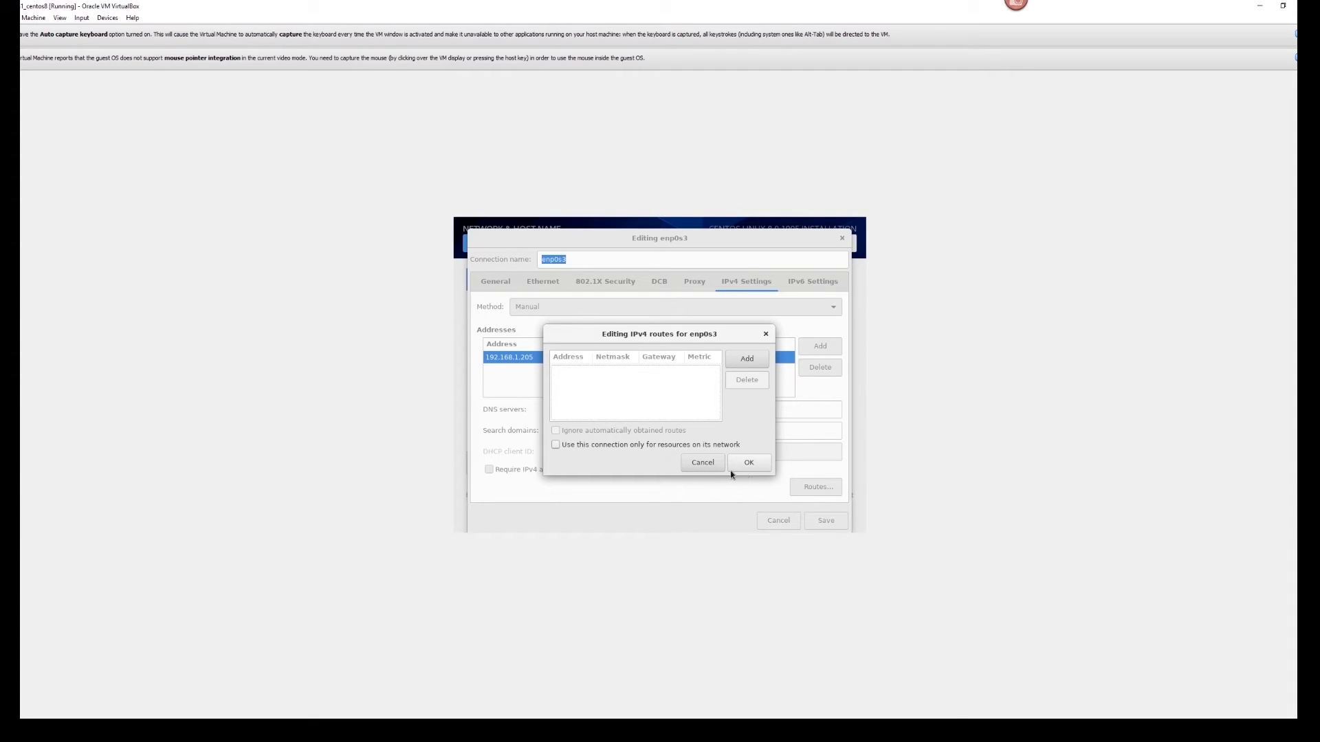
left_click(696, 465)
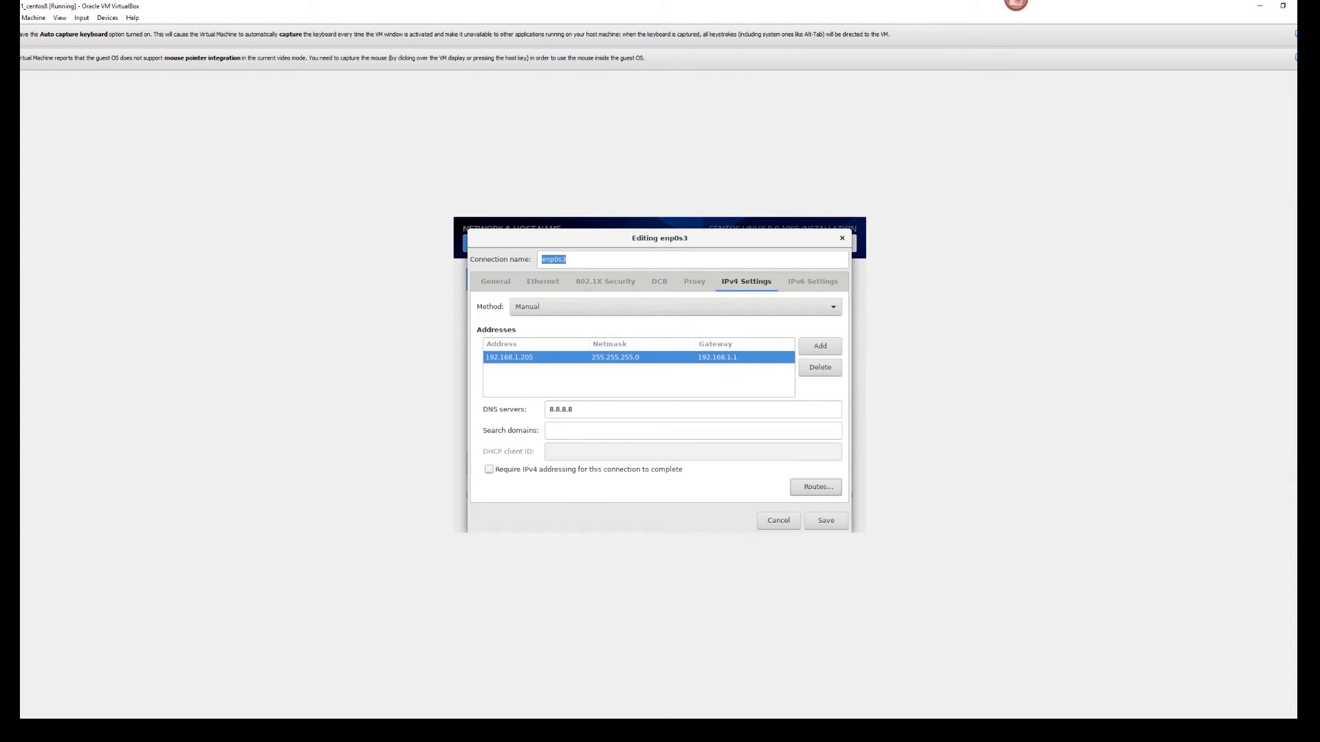
- Save the enp0s3 connection and start replacing host name localhost.localdomain
left_click(823, 523)
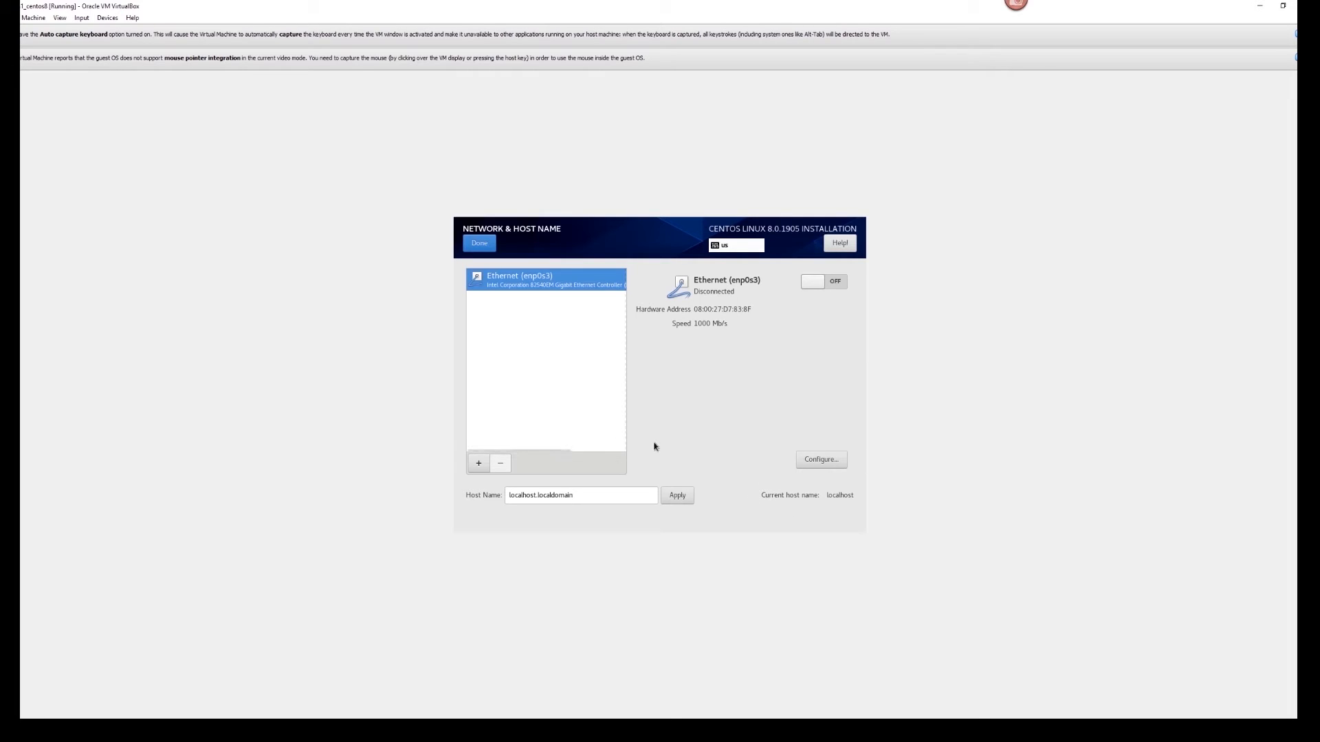
left_click(596, 495)
left_click_drag(572, 495, 500, 493)
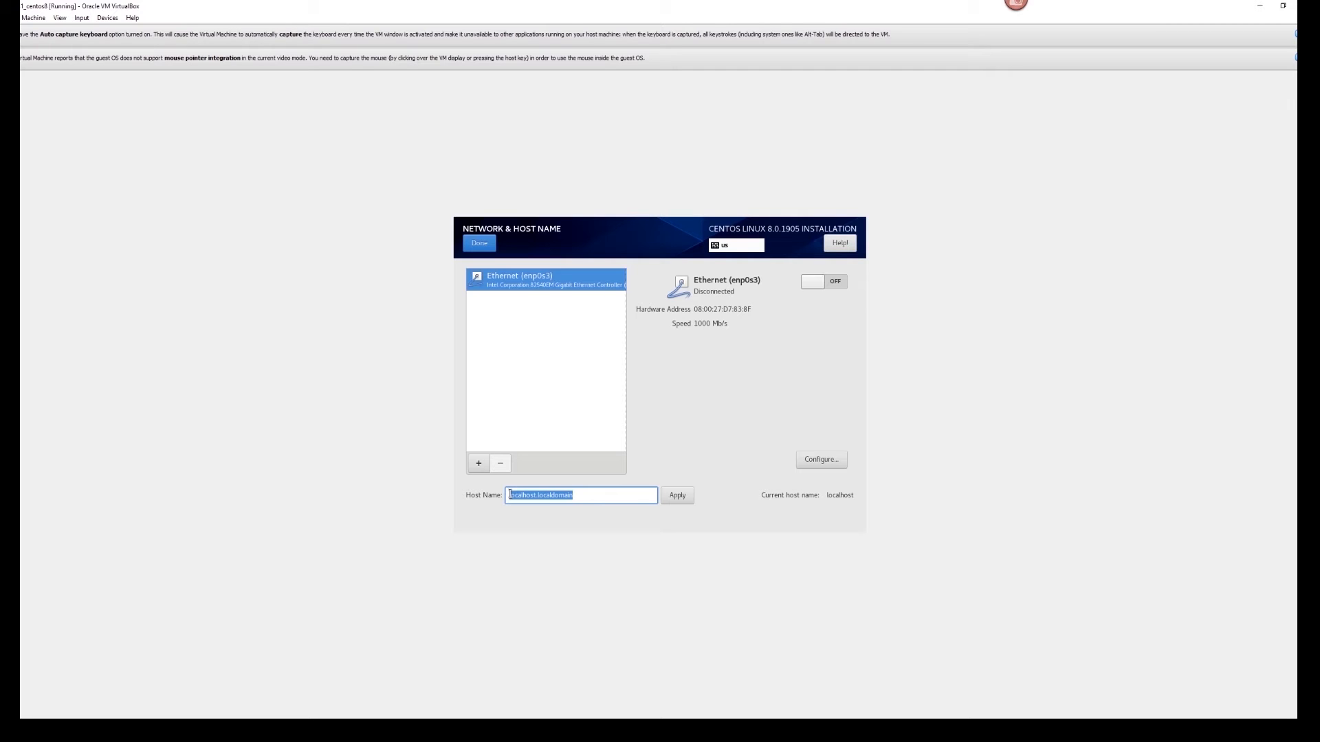
type("cm1centr")
key("Return")
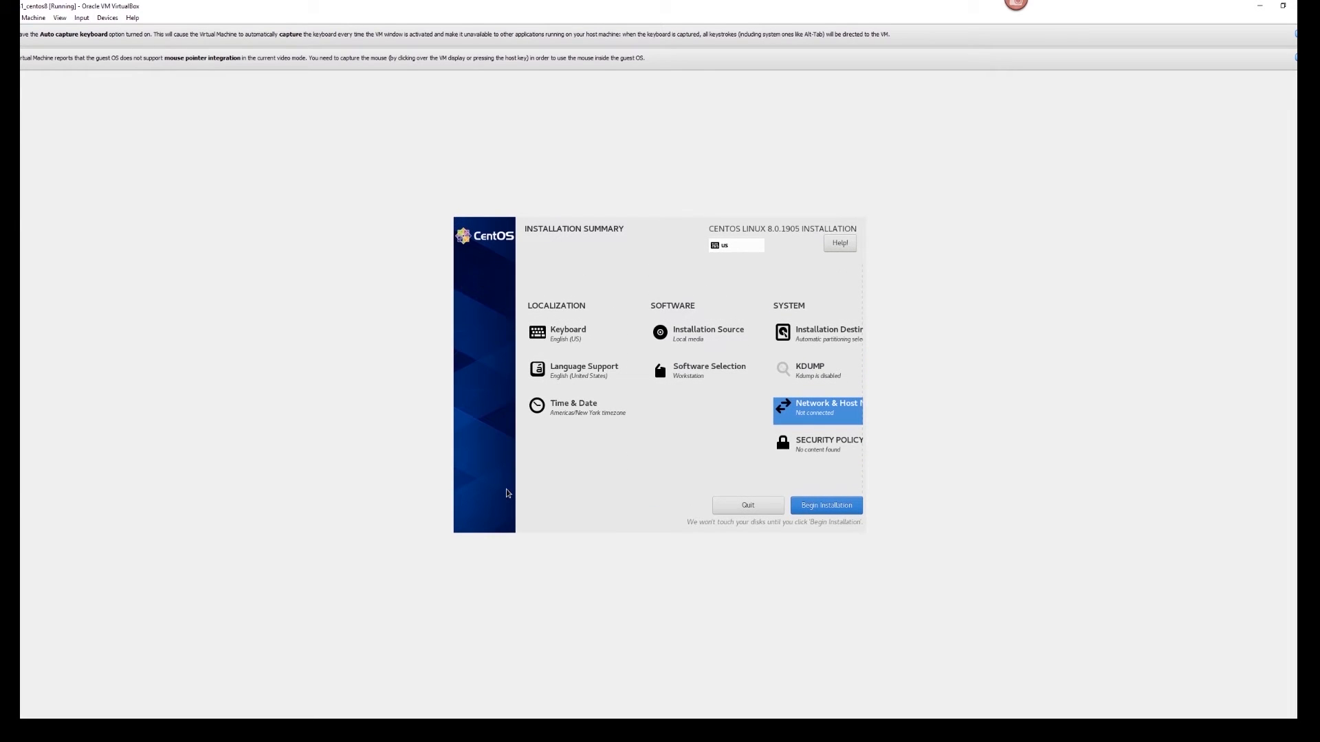
- Apply host name vm1centos8.example.com, switch Ethernet on, and return to the summary
left_click(803, 412)
left_click(561, 498)
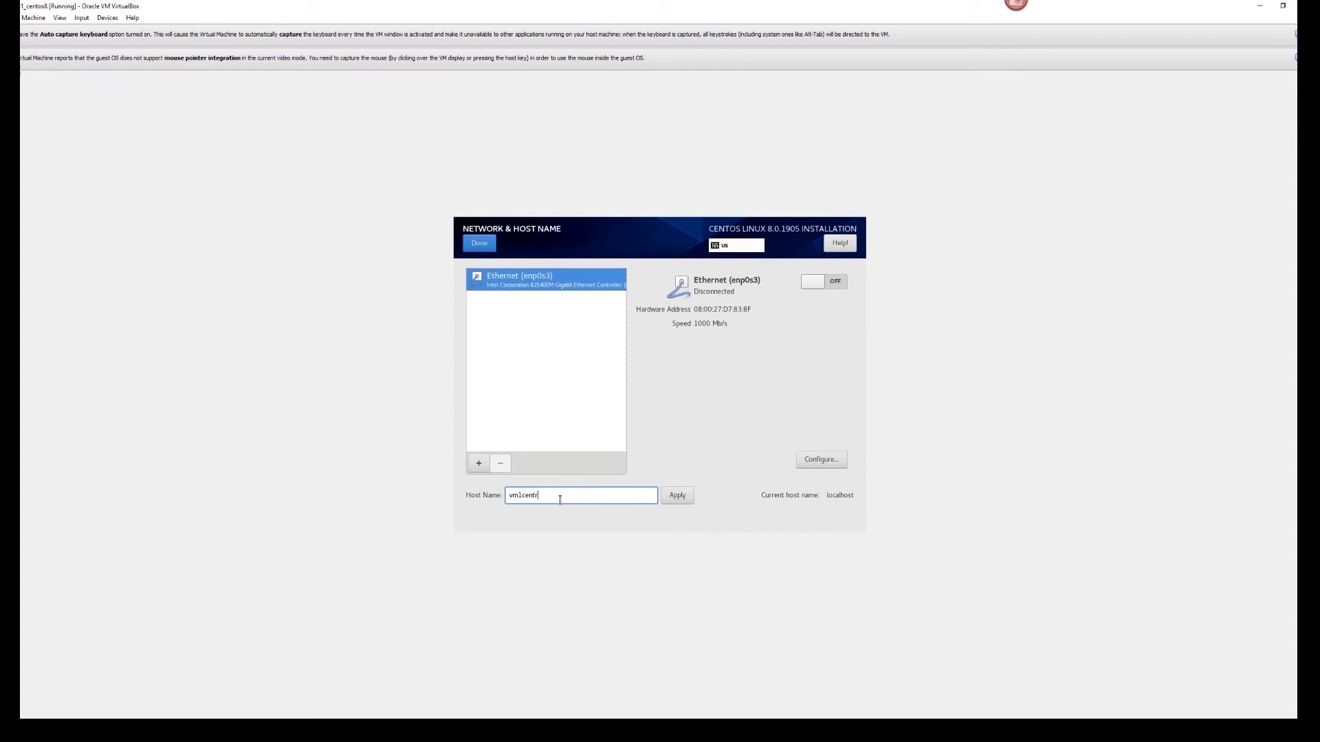
type("os8.example.com")
left_click(679, 498)
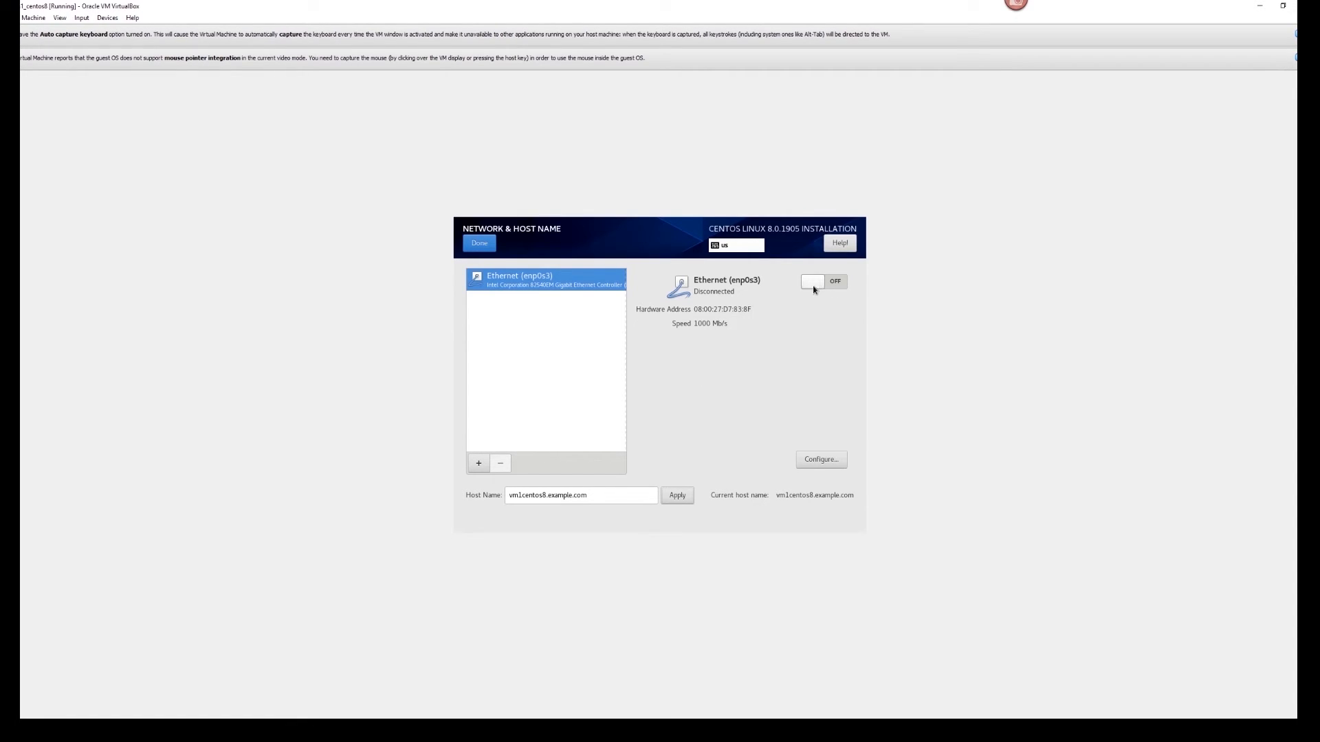
left_click(839, 283)
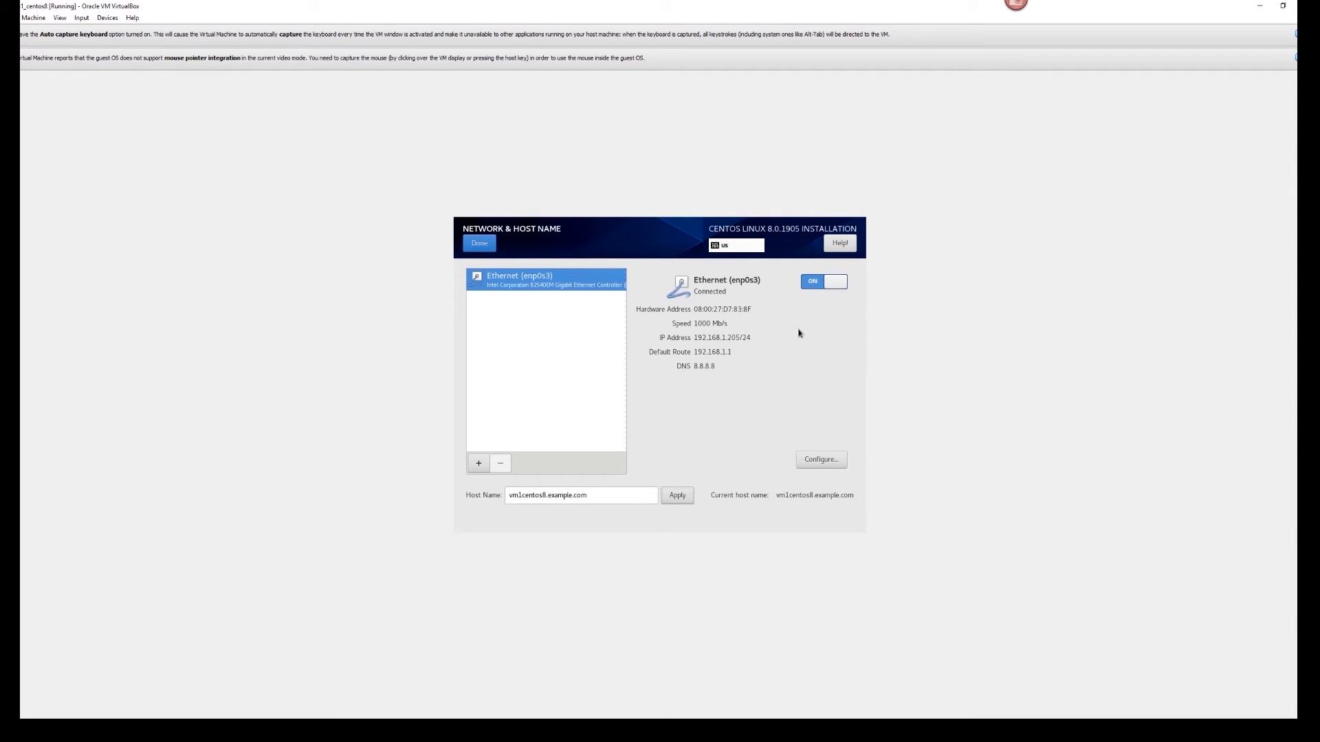
left_click(481, 245)
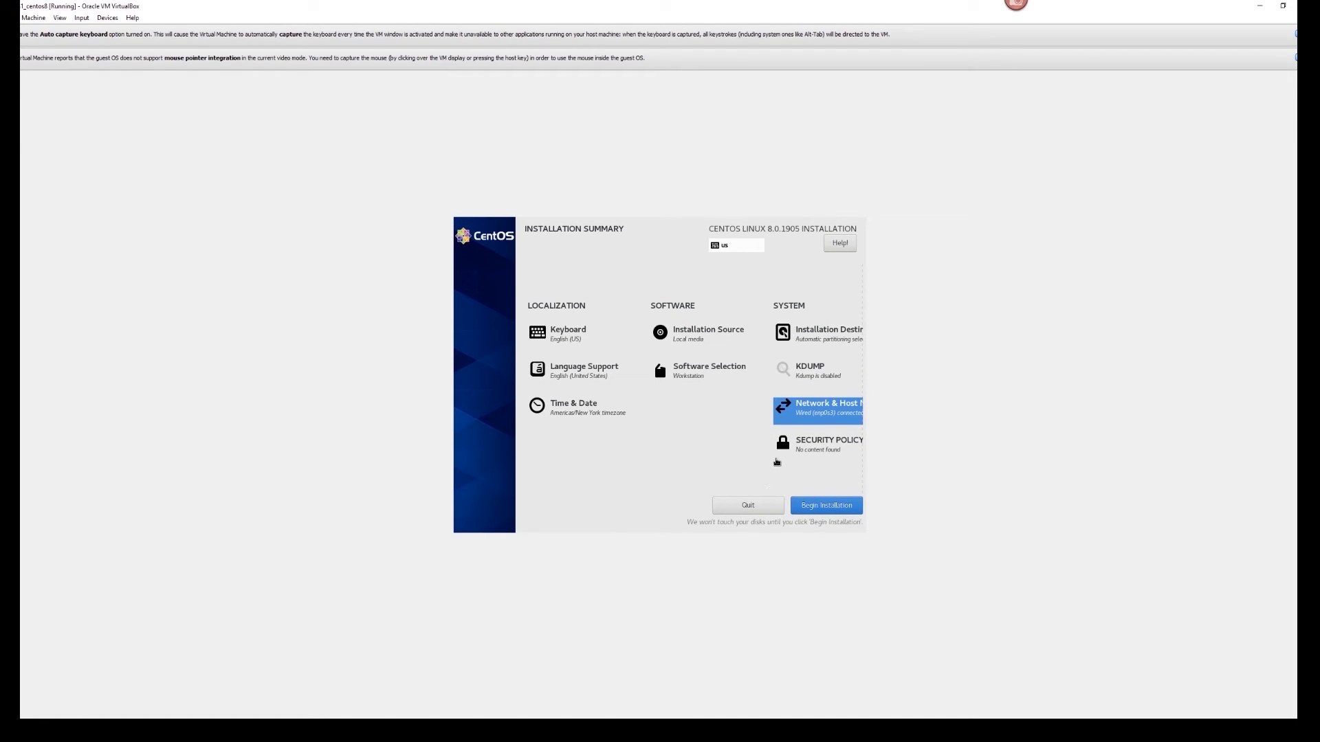
- Leave the security policy unset and begin the CentOS installation
left_click(813, 447)
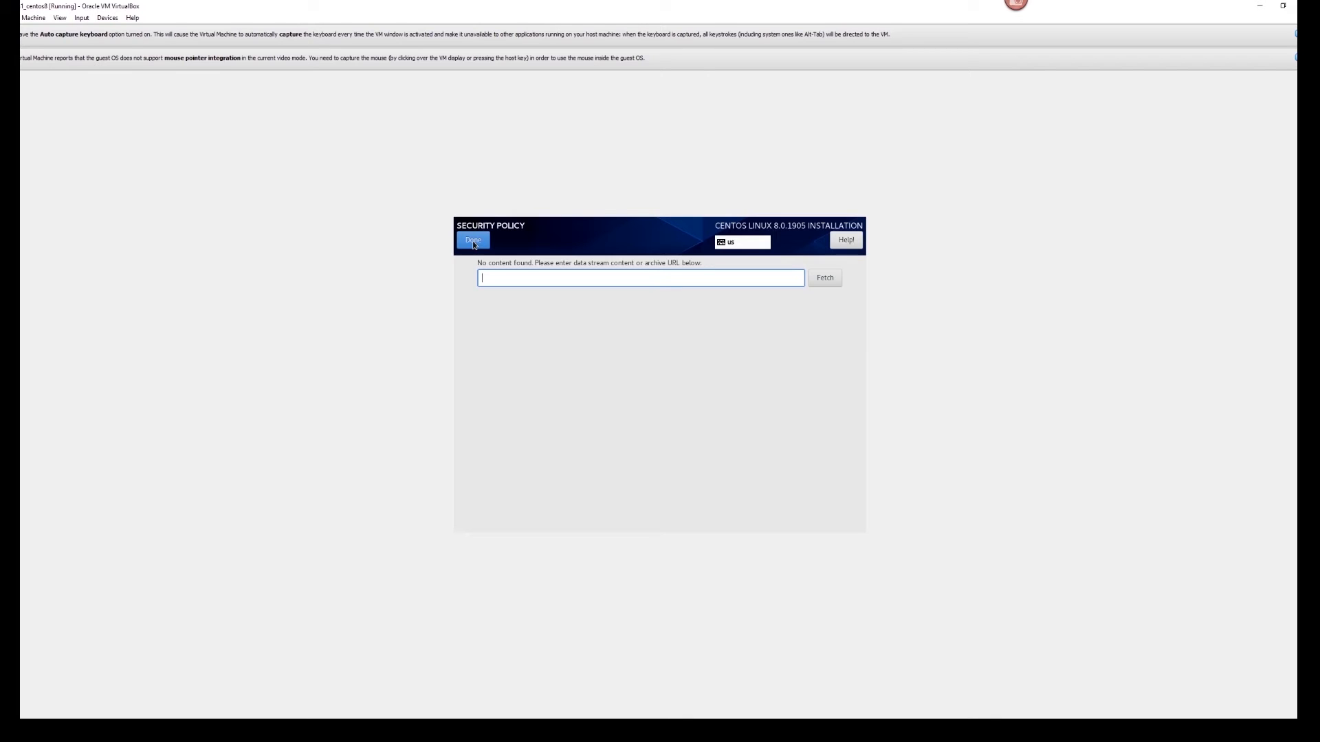
left_click(474, 240)
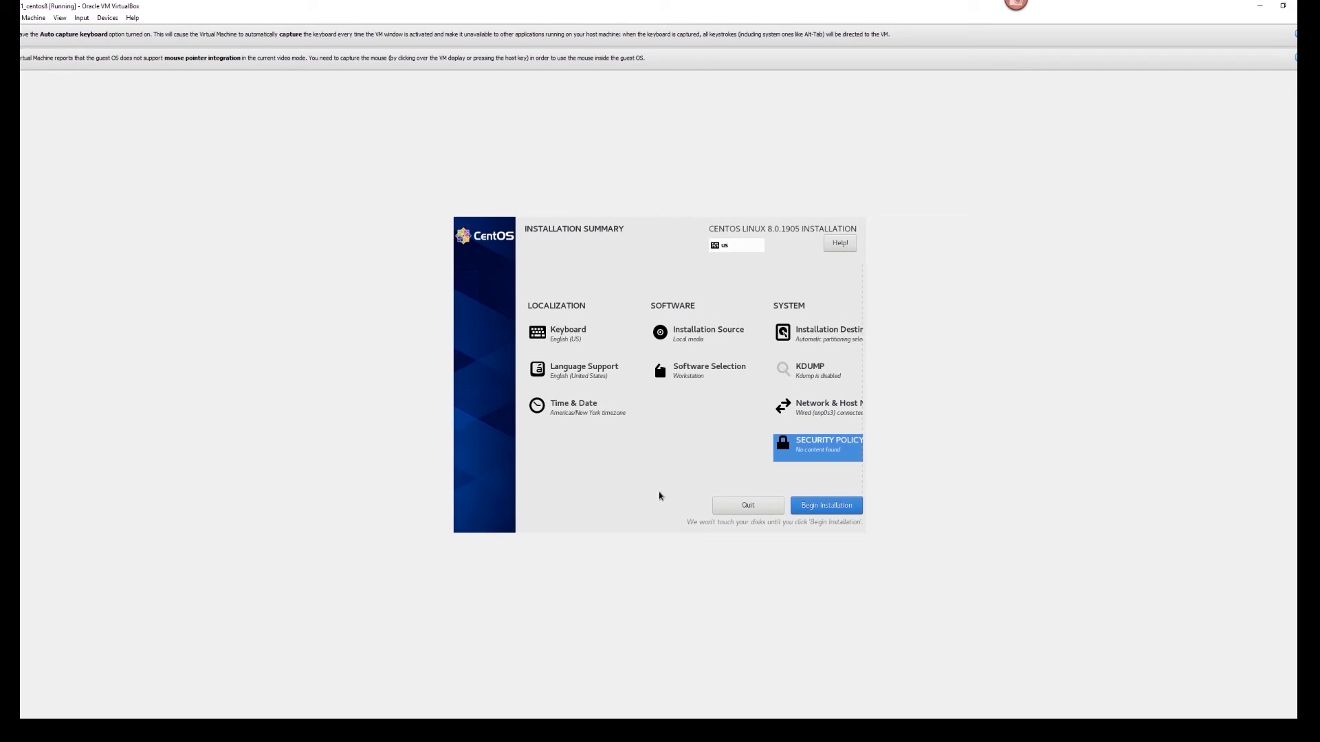
left_click(826, 505)
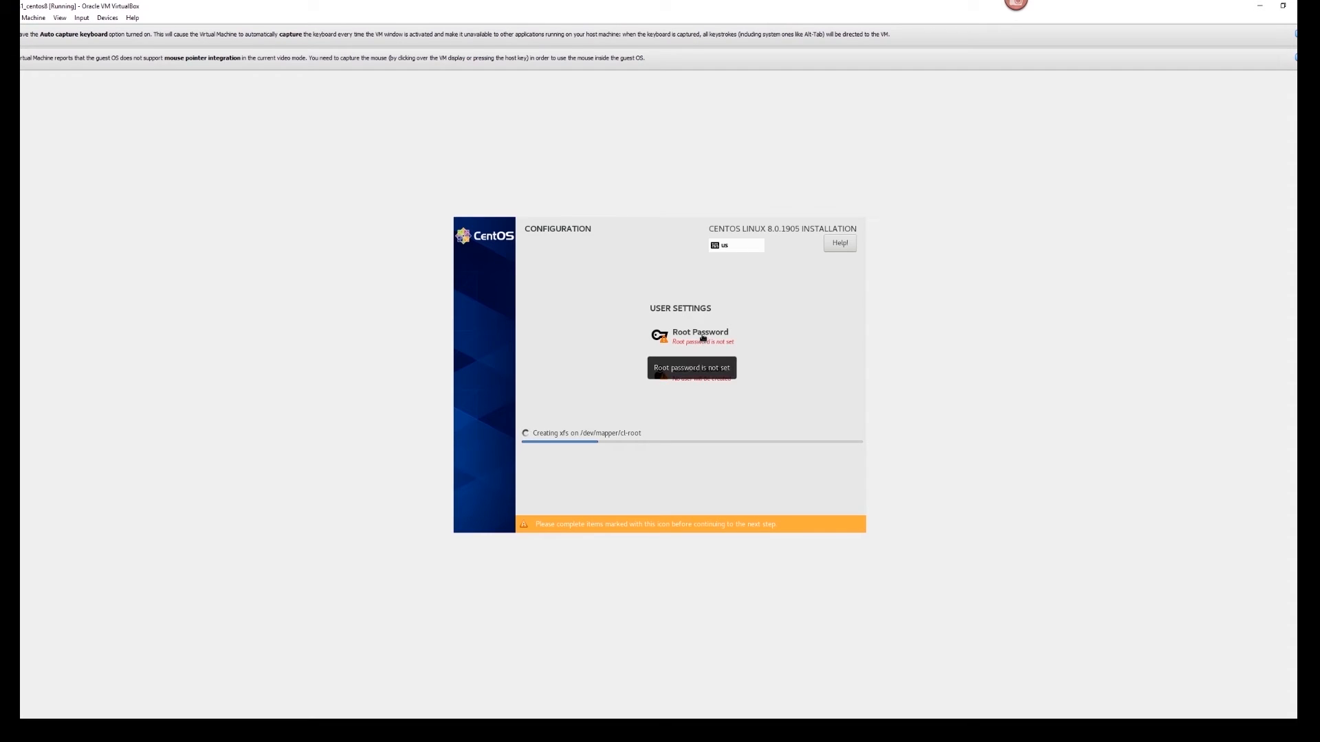
- Enter and confirm the root password, accepting it past the weak-password warning
left_click(700, 334)
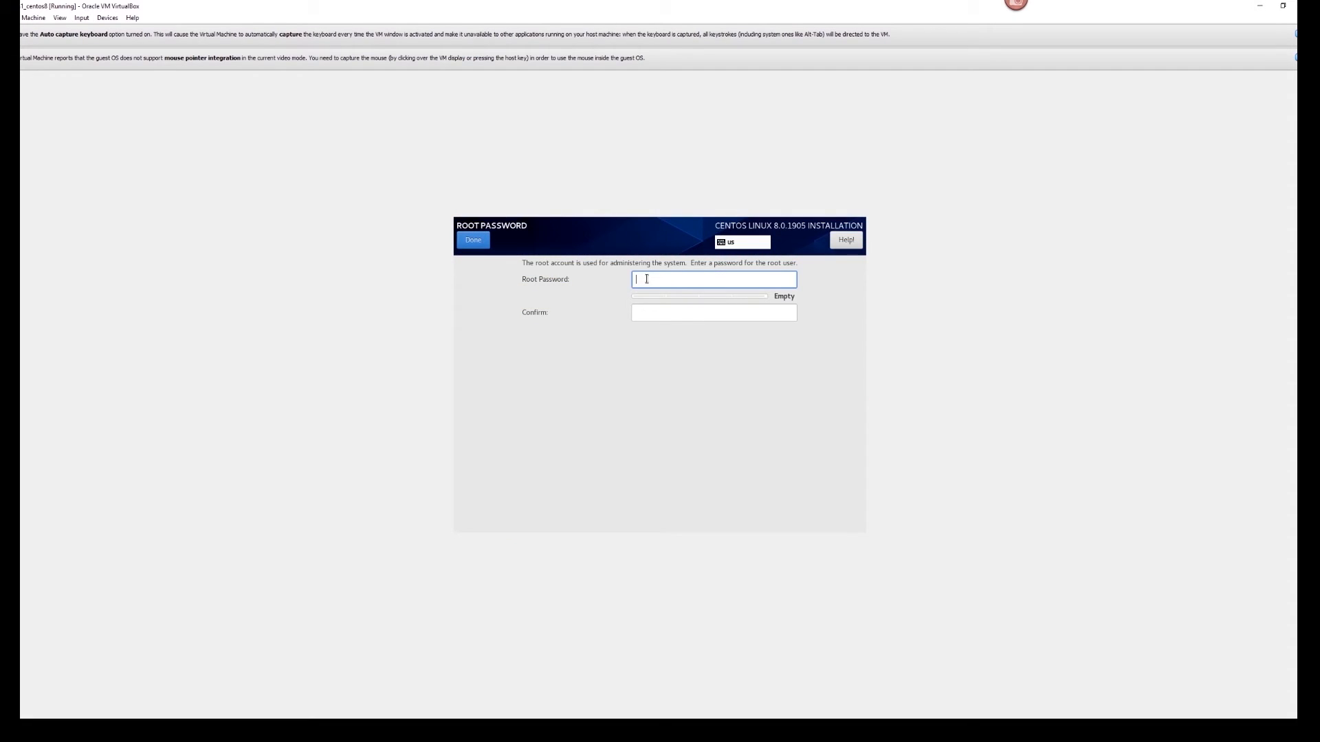
type("redhat")
key("Tab")
type("redhat")
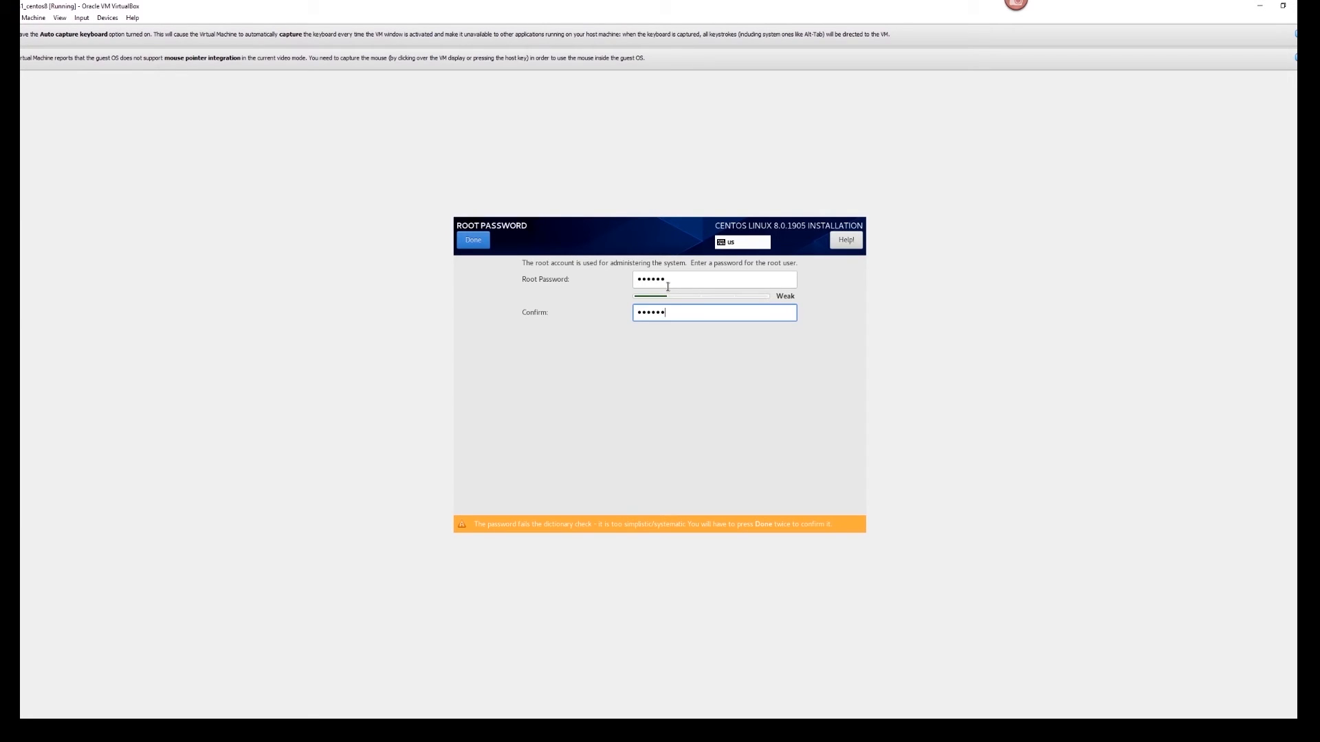
left_click(474, 245)
left_click(475, 245)
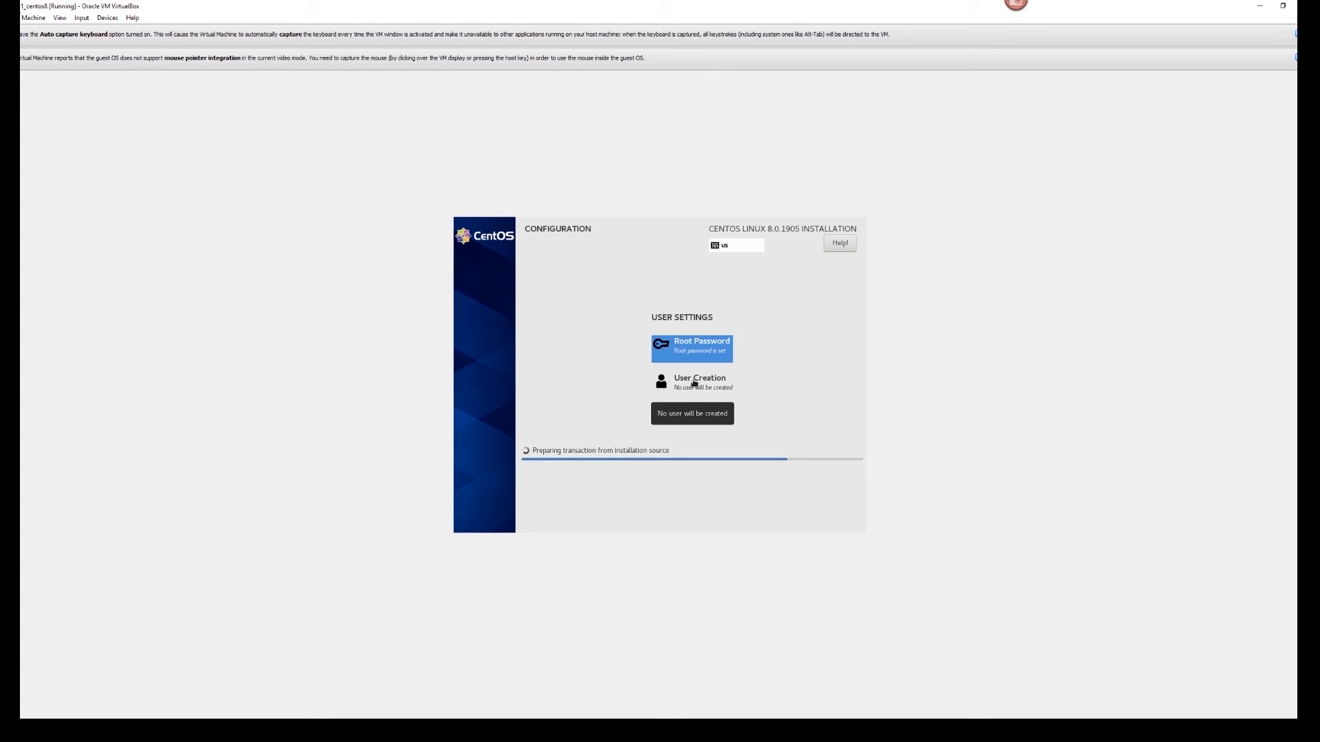
- Fill in the new user's full name and user name, and make them administrator
left_click(694, 383)
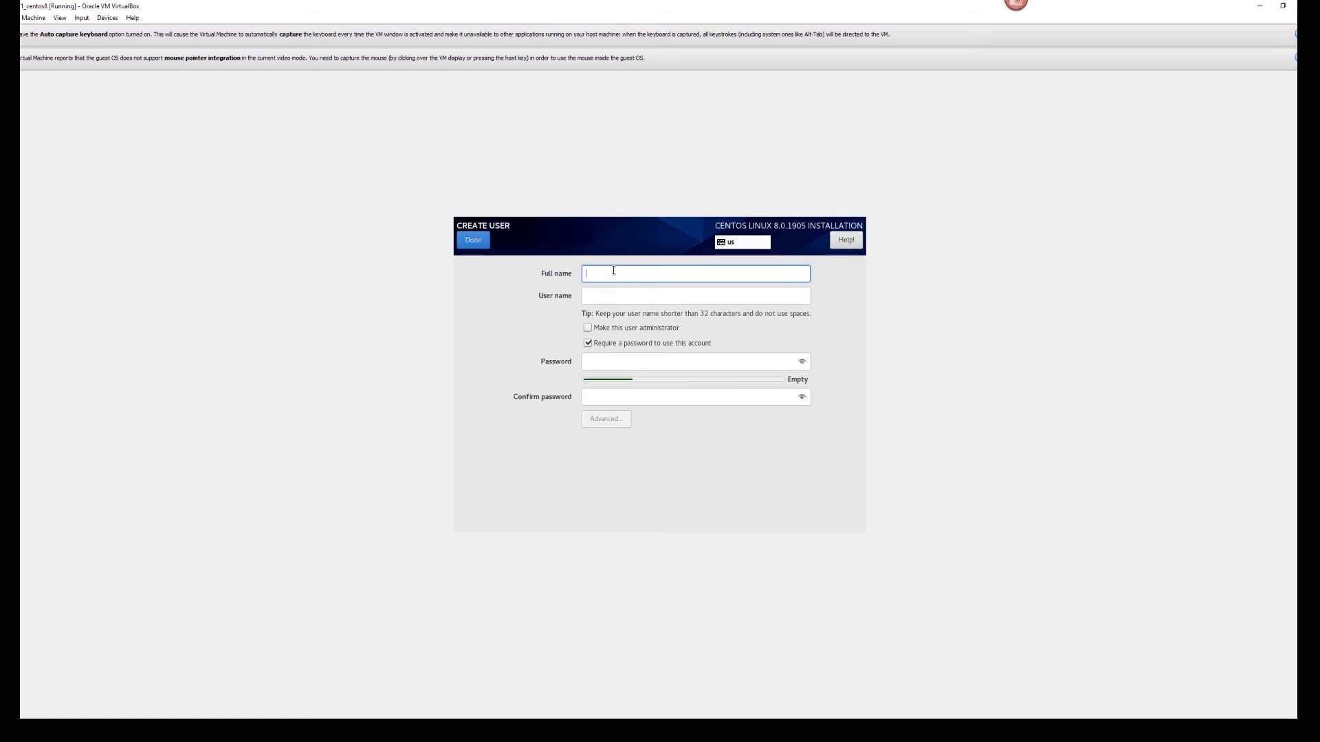
type("eugene")
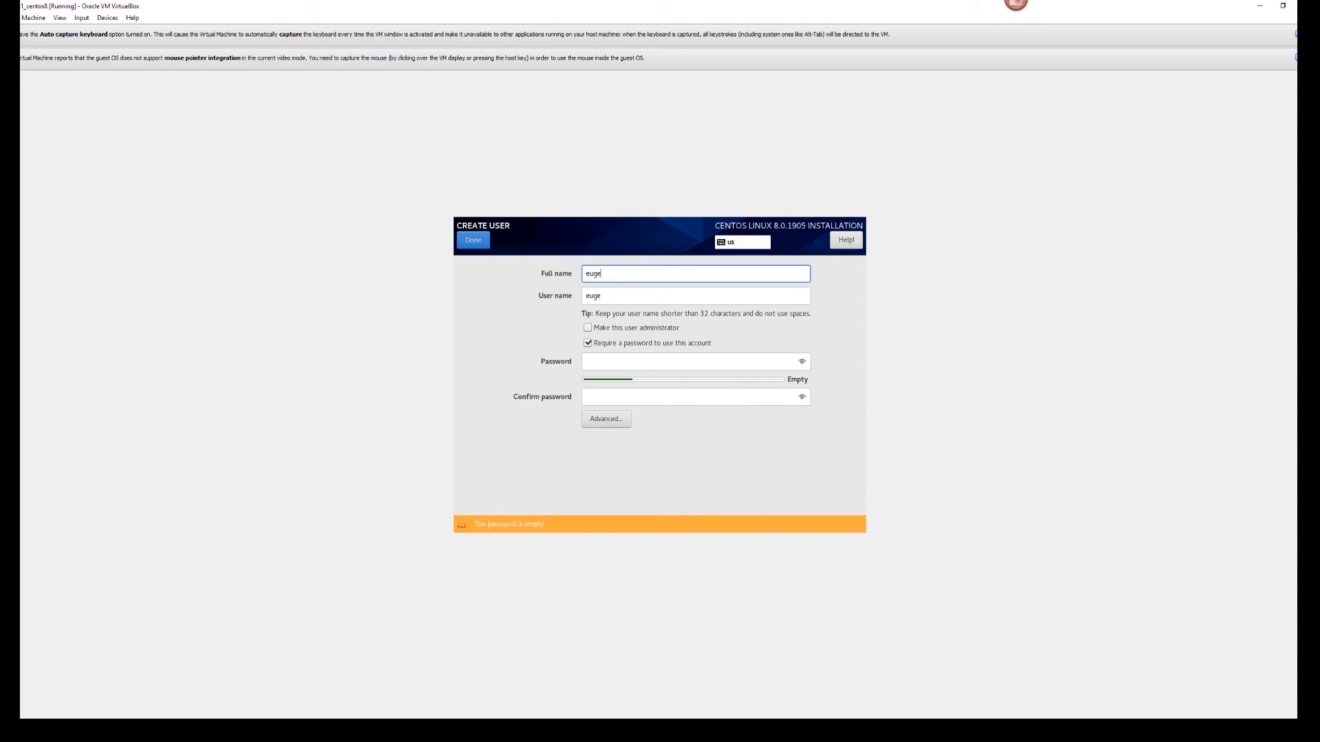
key("BackSpace")
key("BackSpace")
key("BackSpace")
key("BackSpace")
key("BackSpace")
key("BackSpace")
type("guest")
left_click(605, 362)
left_click(615, 331)
left_click(616, 363)
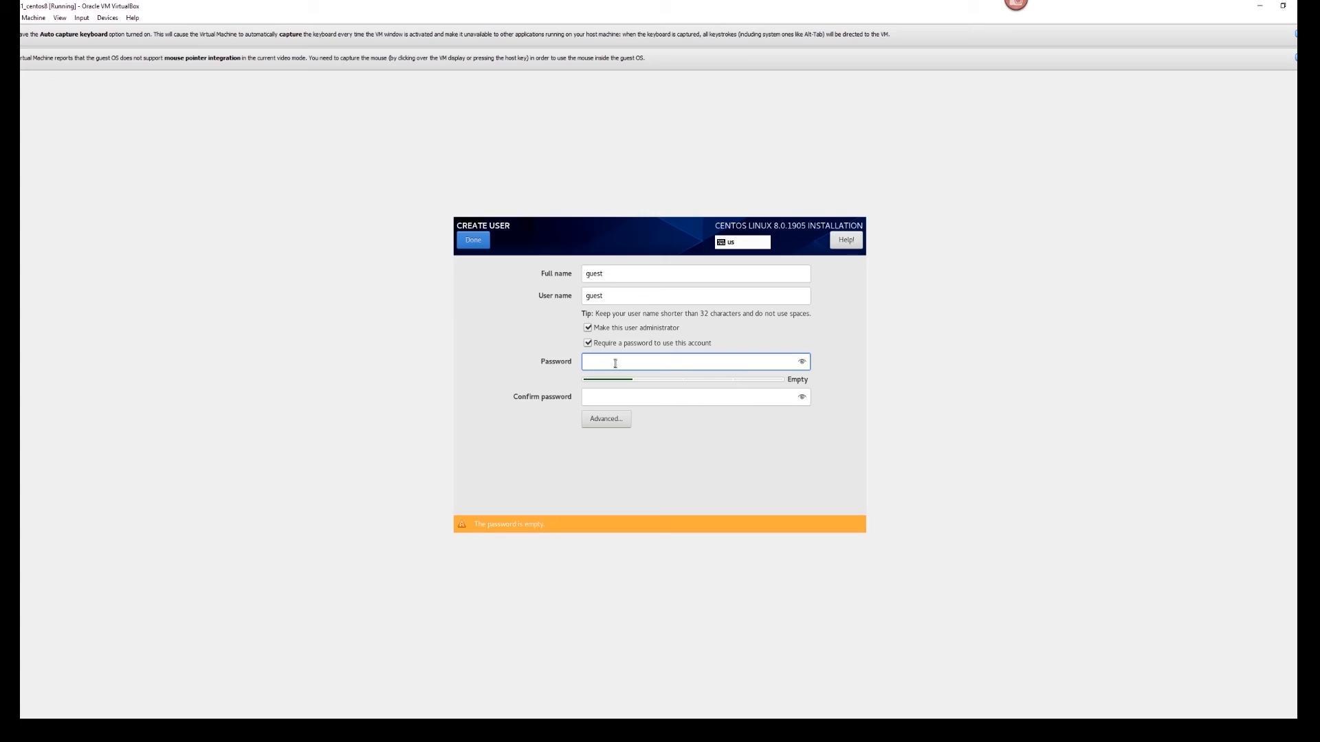
- Enter and confirm the user's password, accepting it despite the weak-password warning
type("123456")
key("Tab")
type("123456")
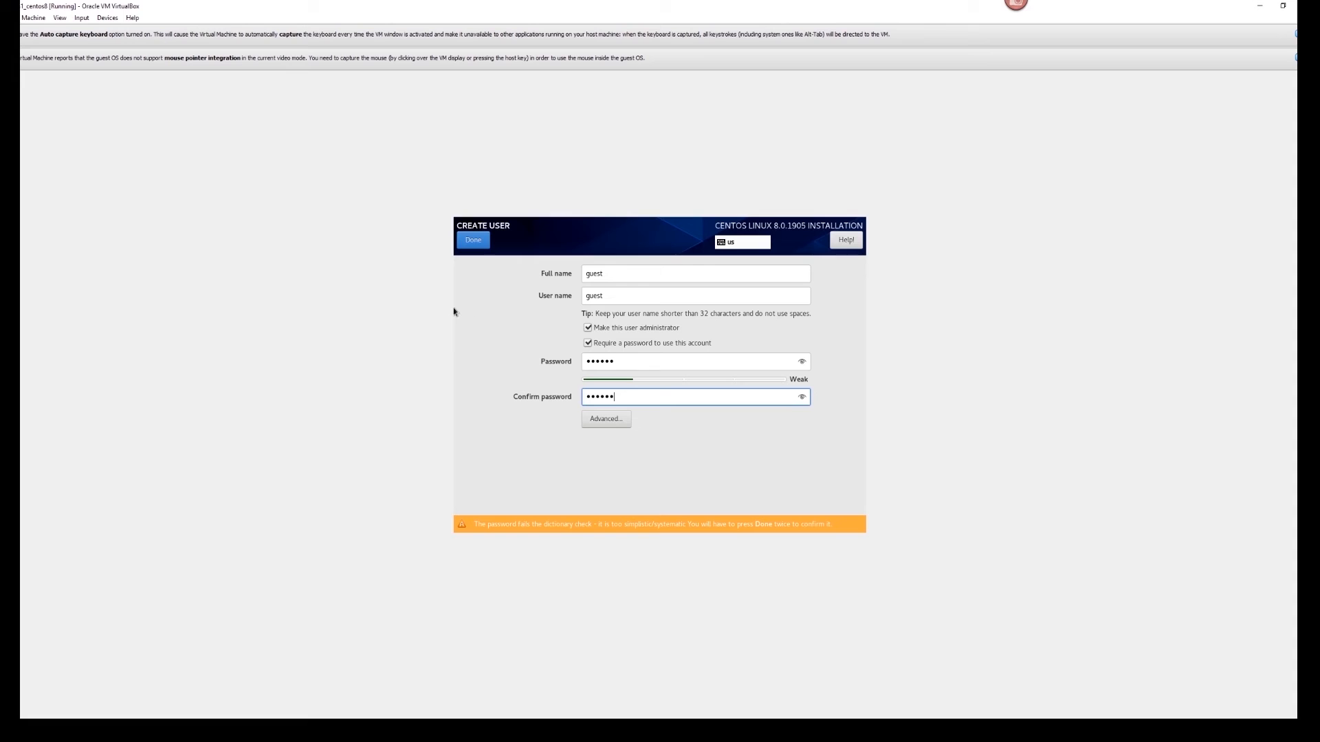
left_click(476, 244)
left_click(476, 244)
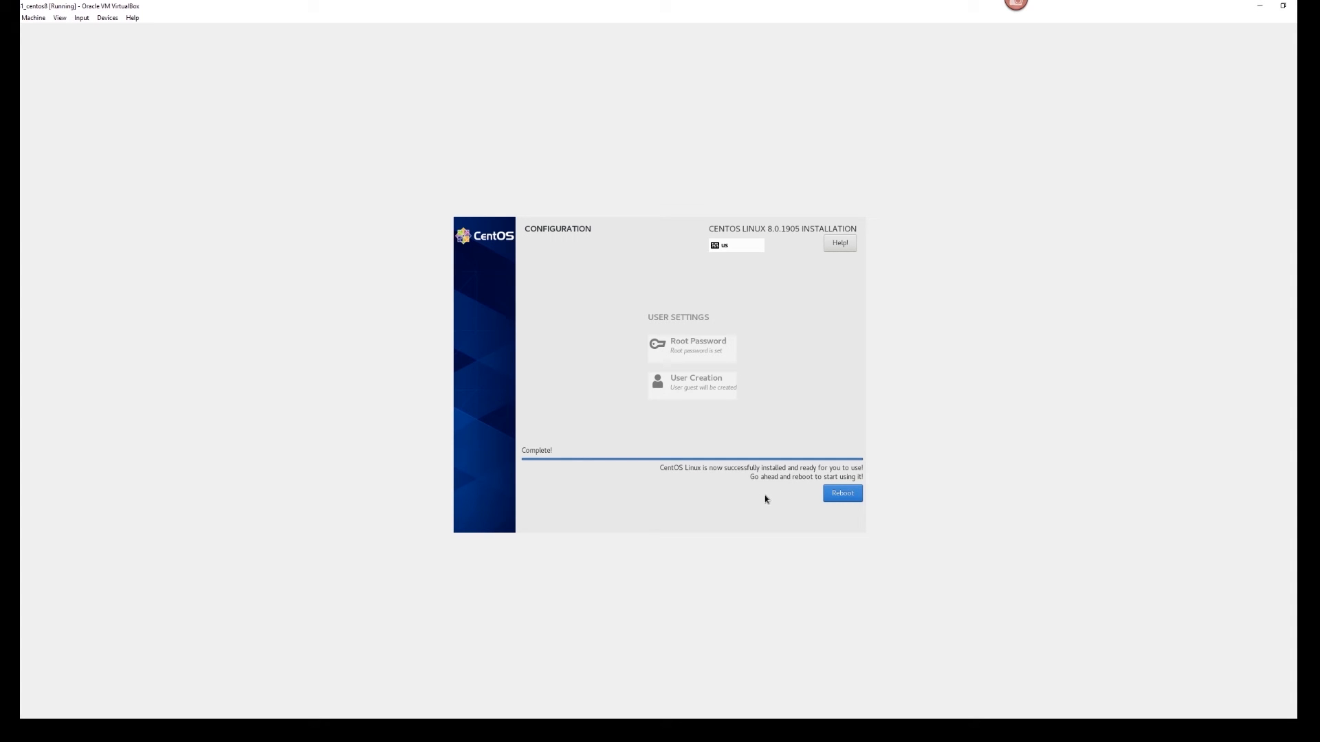
- Reboot the newly installed CentOS system
left_click(839, 493)
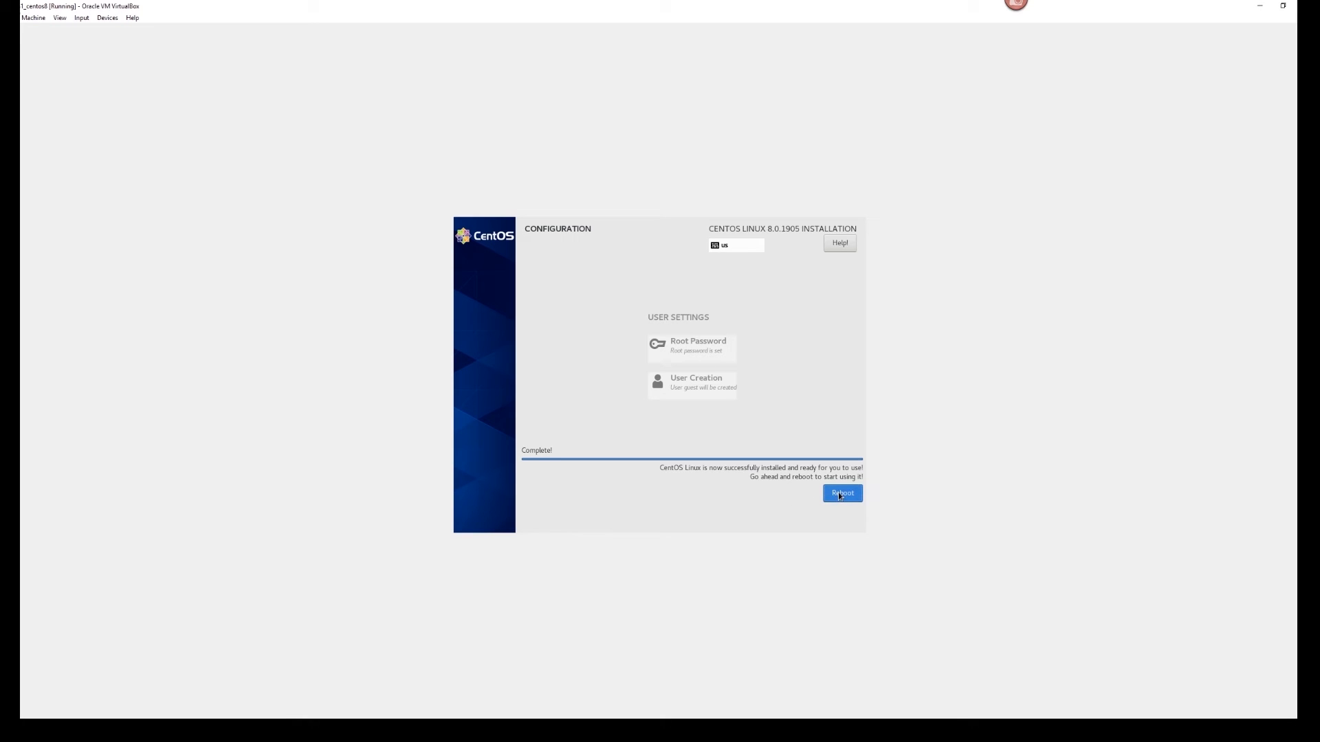